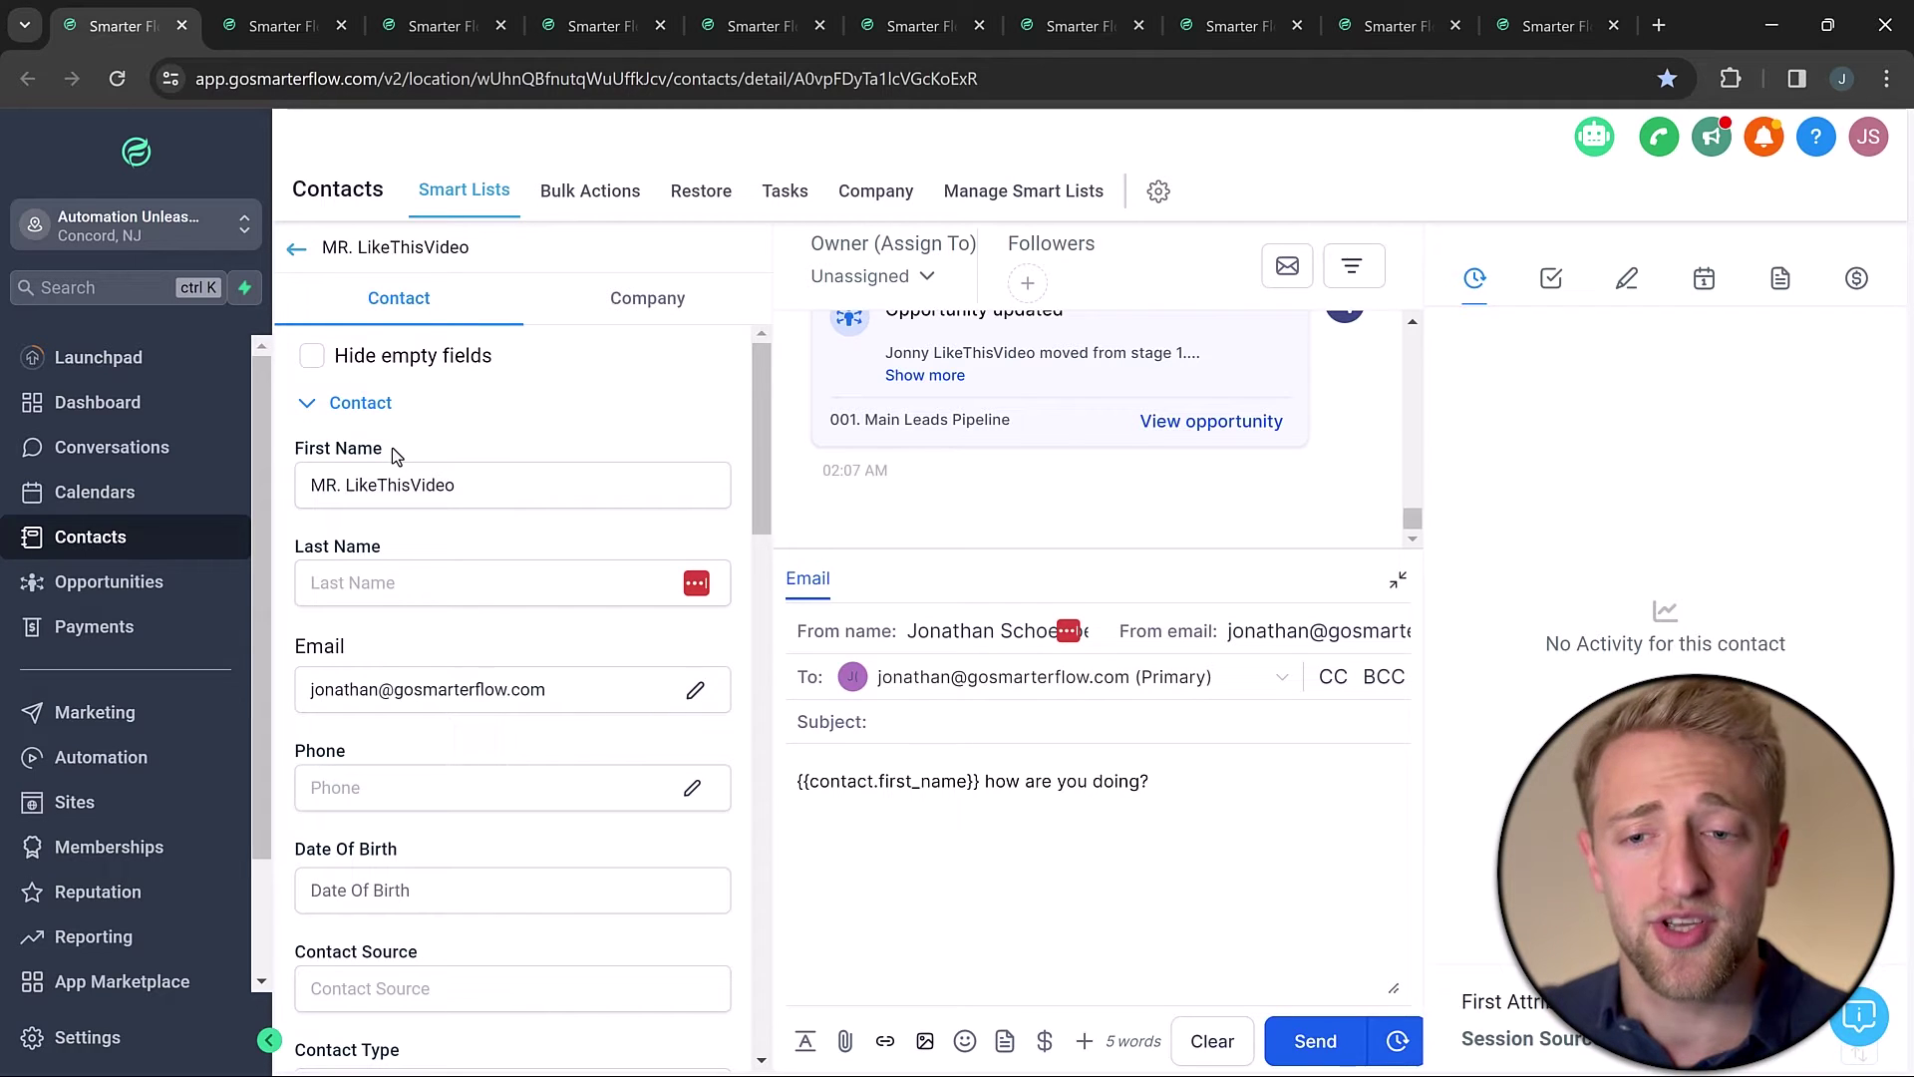
Review the contact record's basic fields and the Additional Info fields, including the appointment note, message and Spam fields
drag(389, 456, 295, 453)
drag(391, 546, 295, 553)
click(419, 538)
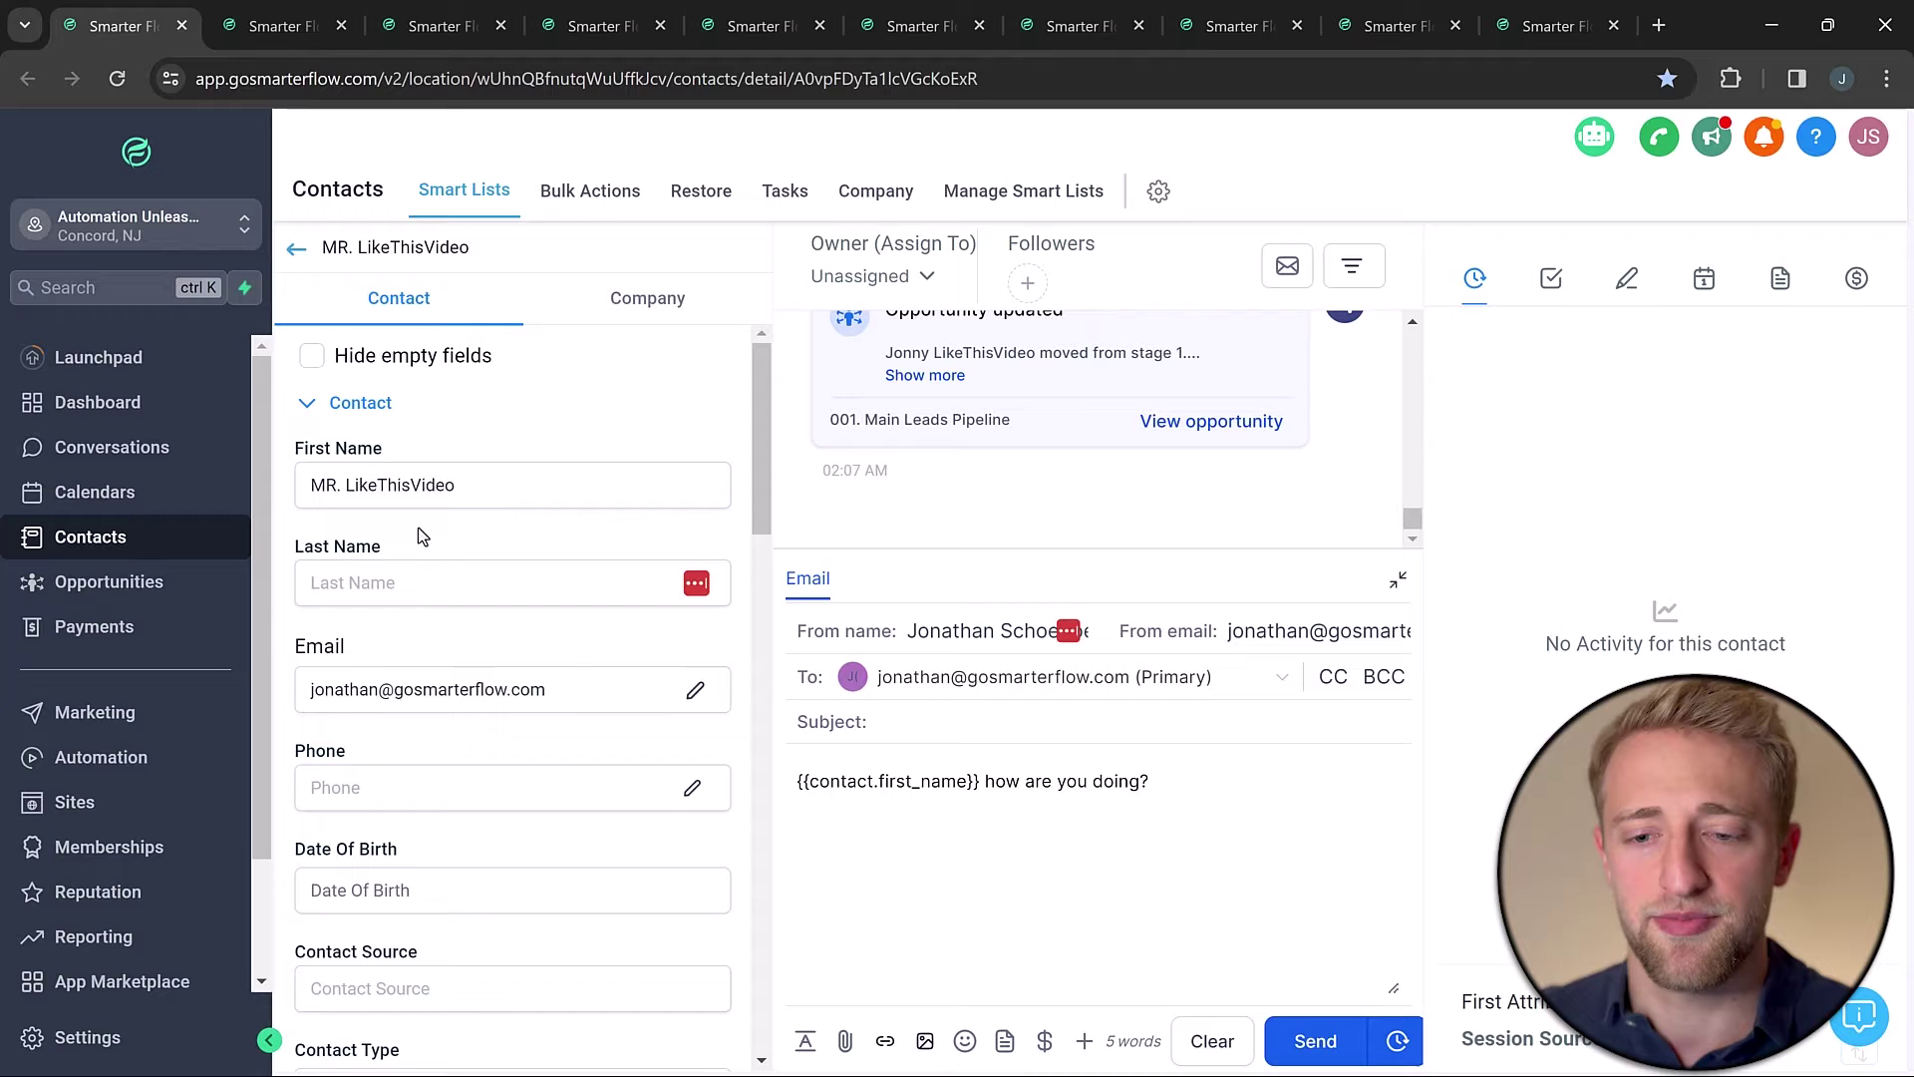
scroll(417, 526, down, 1)
scroll(344, 505, down, 2)
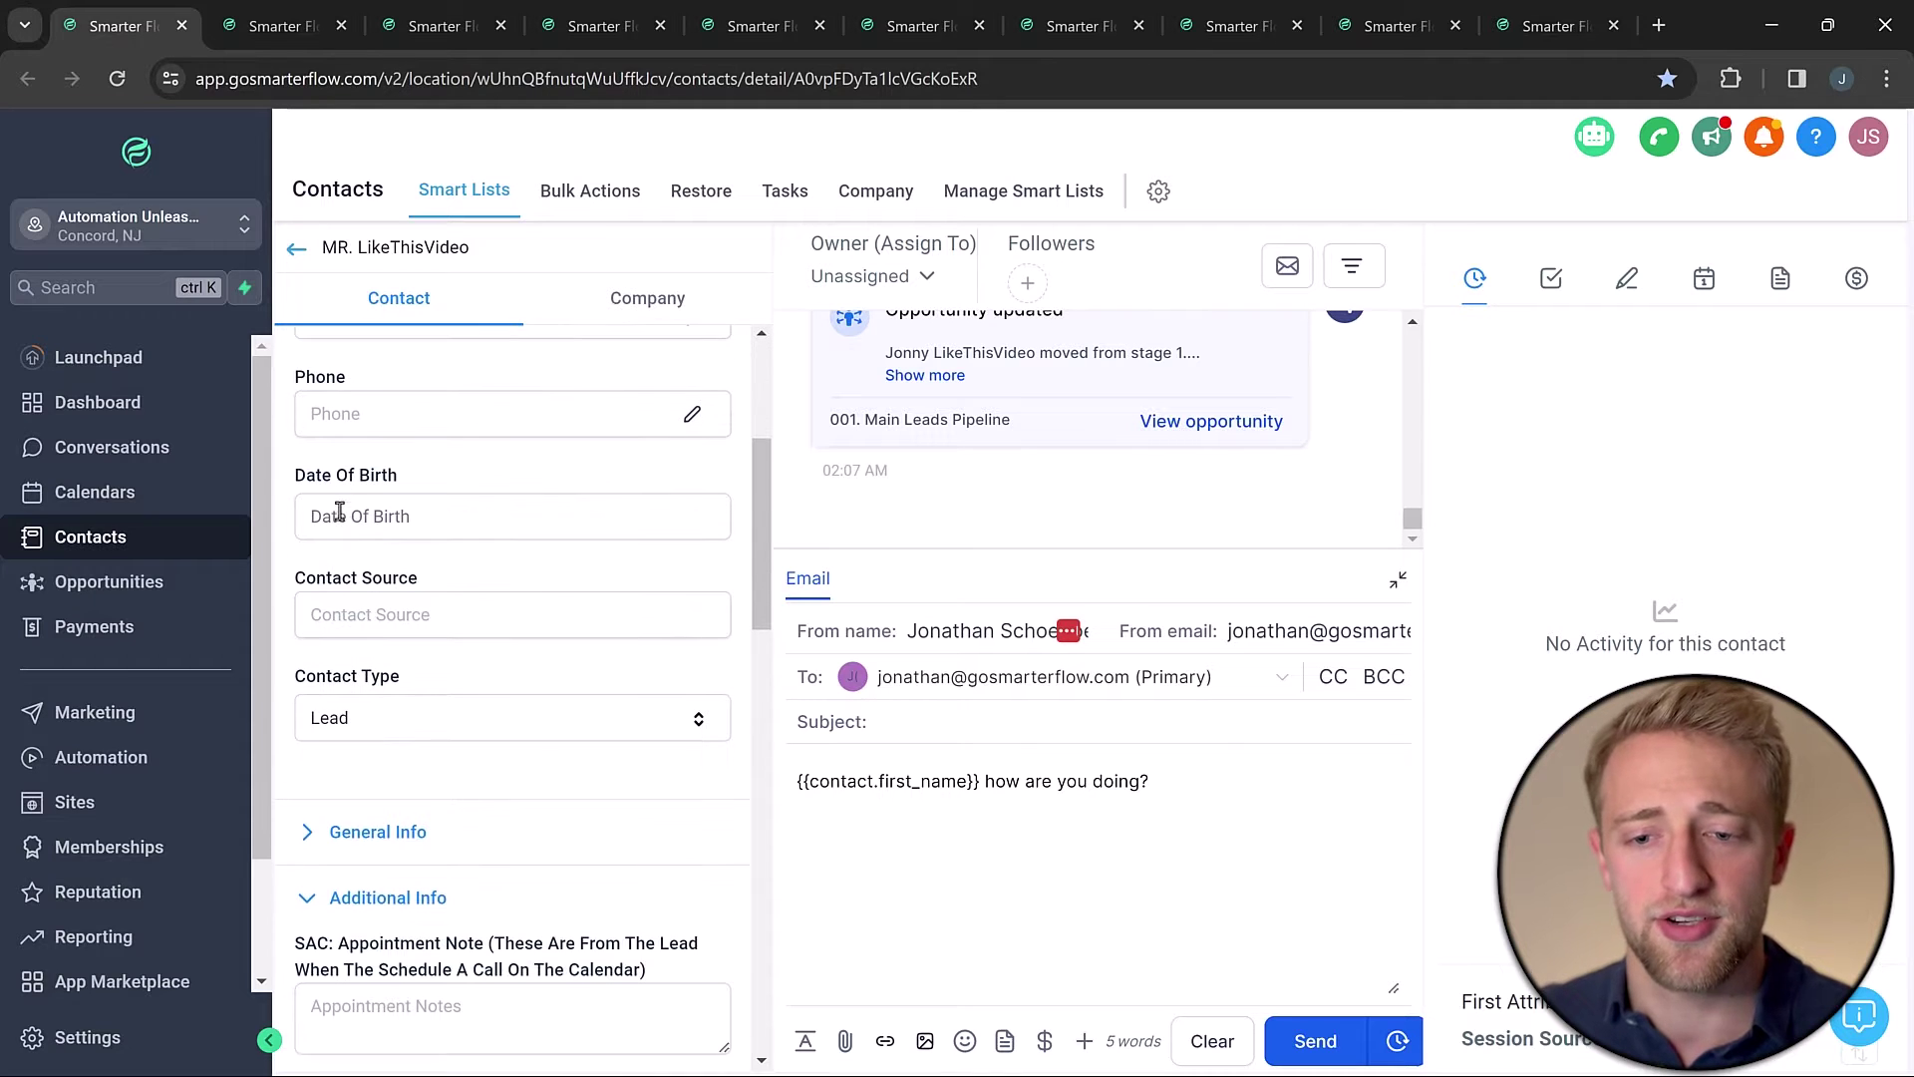
scroll(362, 511, down, 3)
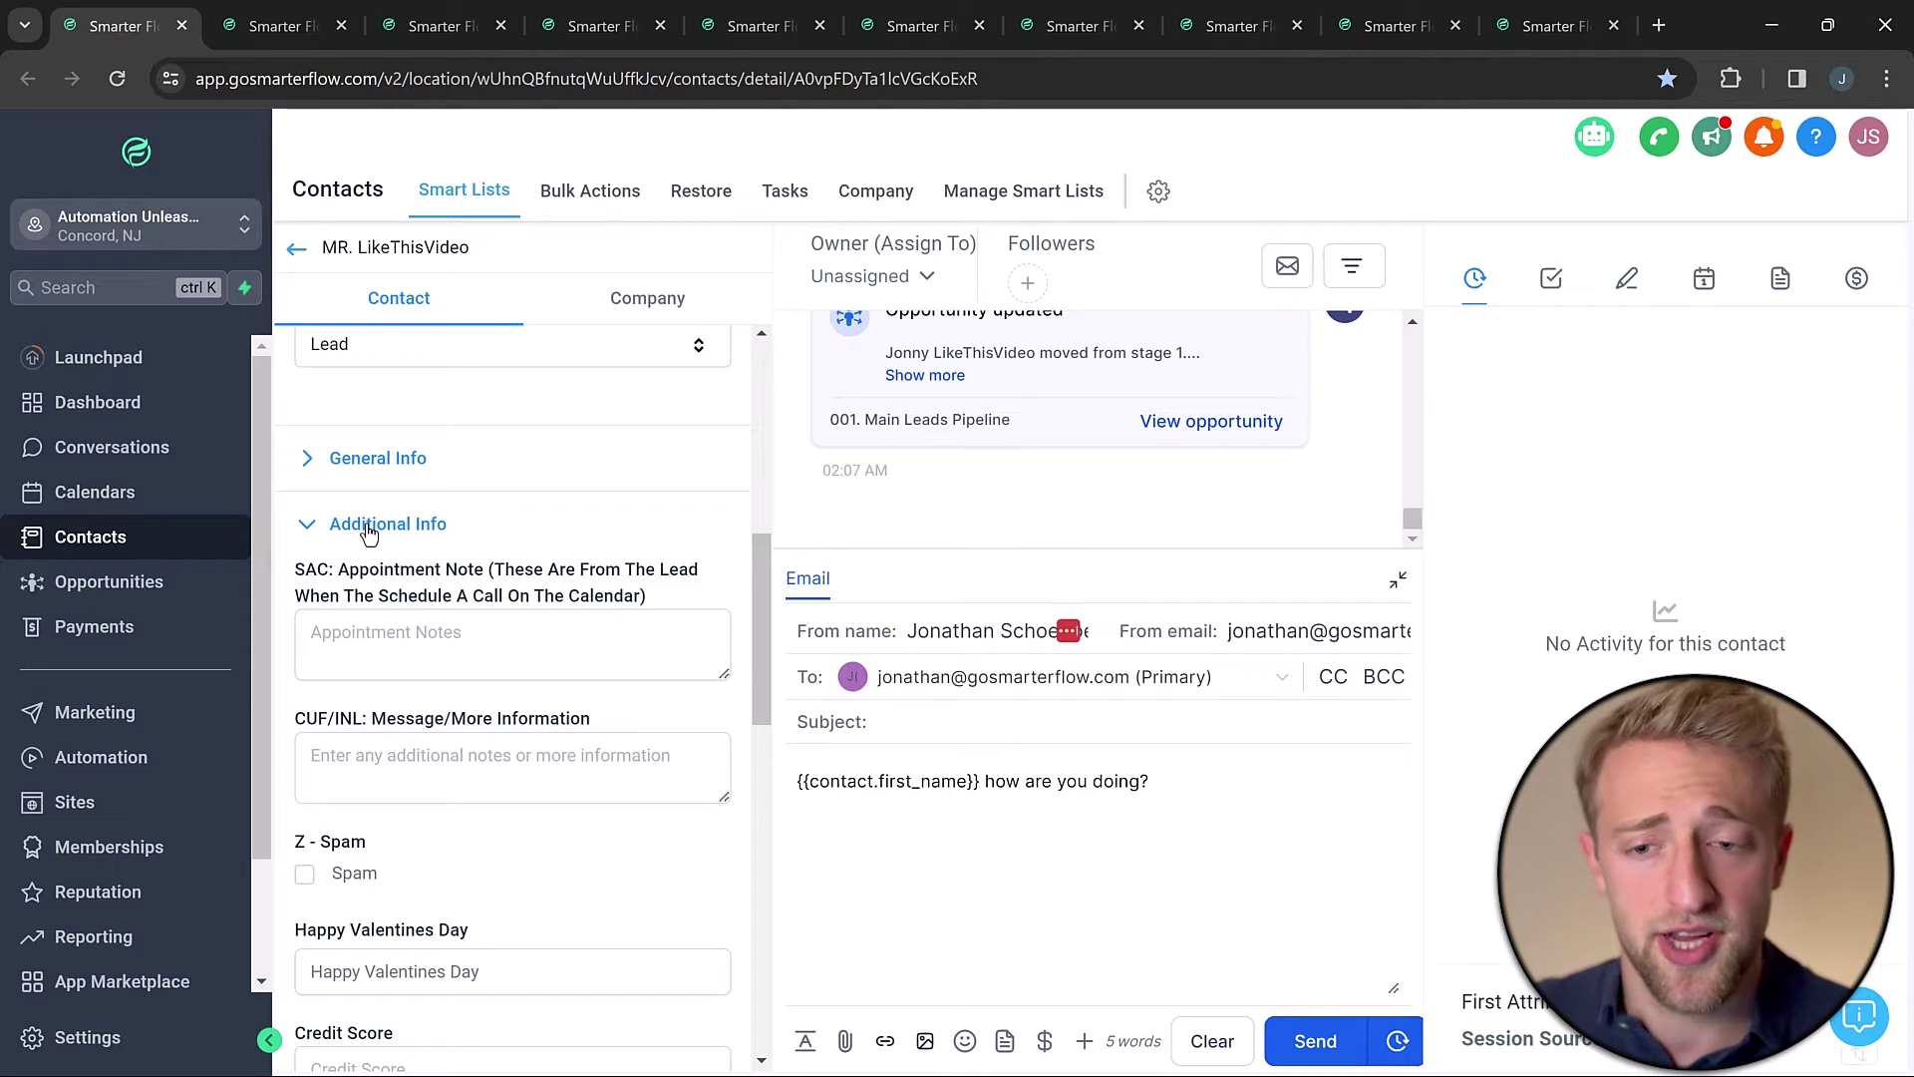
scroll(379, 539, down, 1)
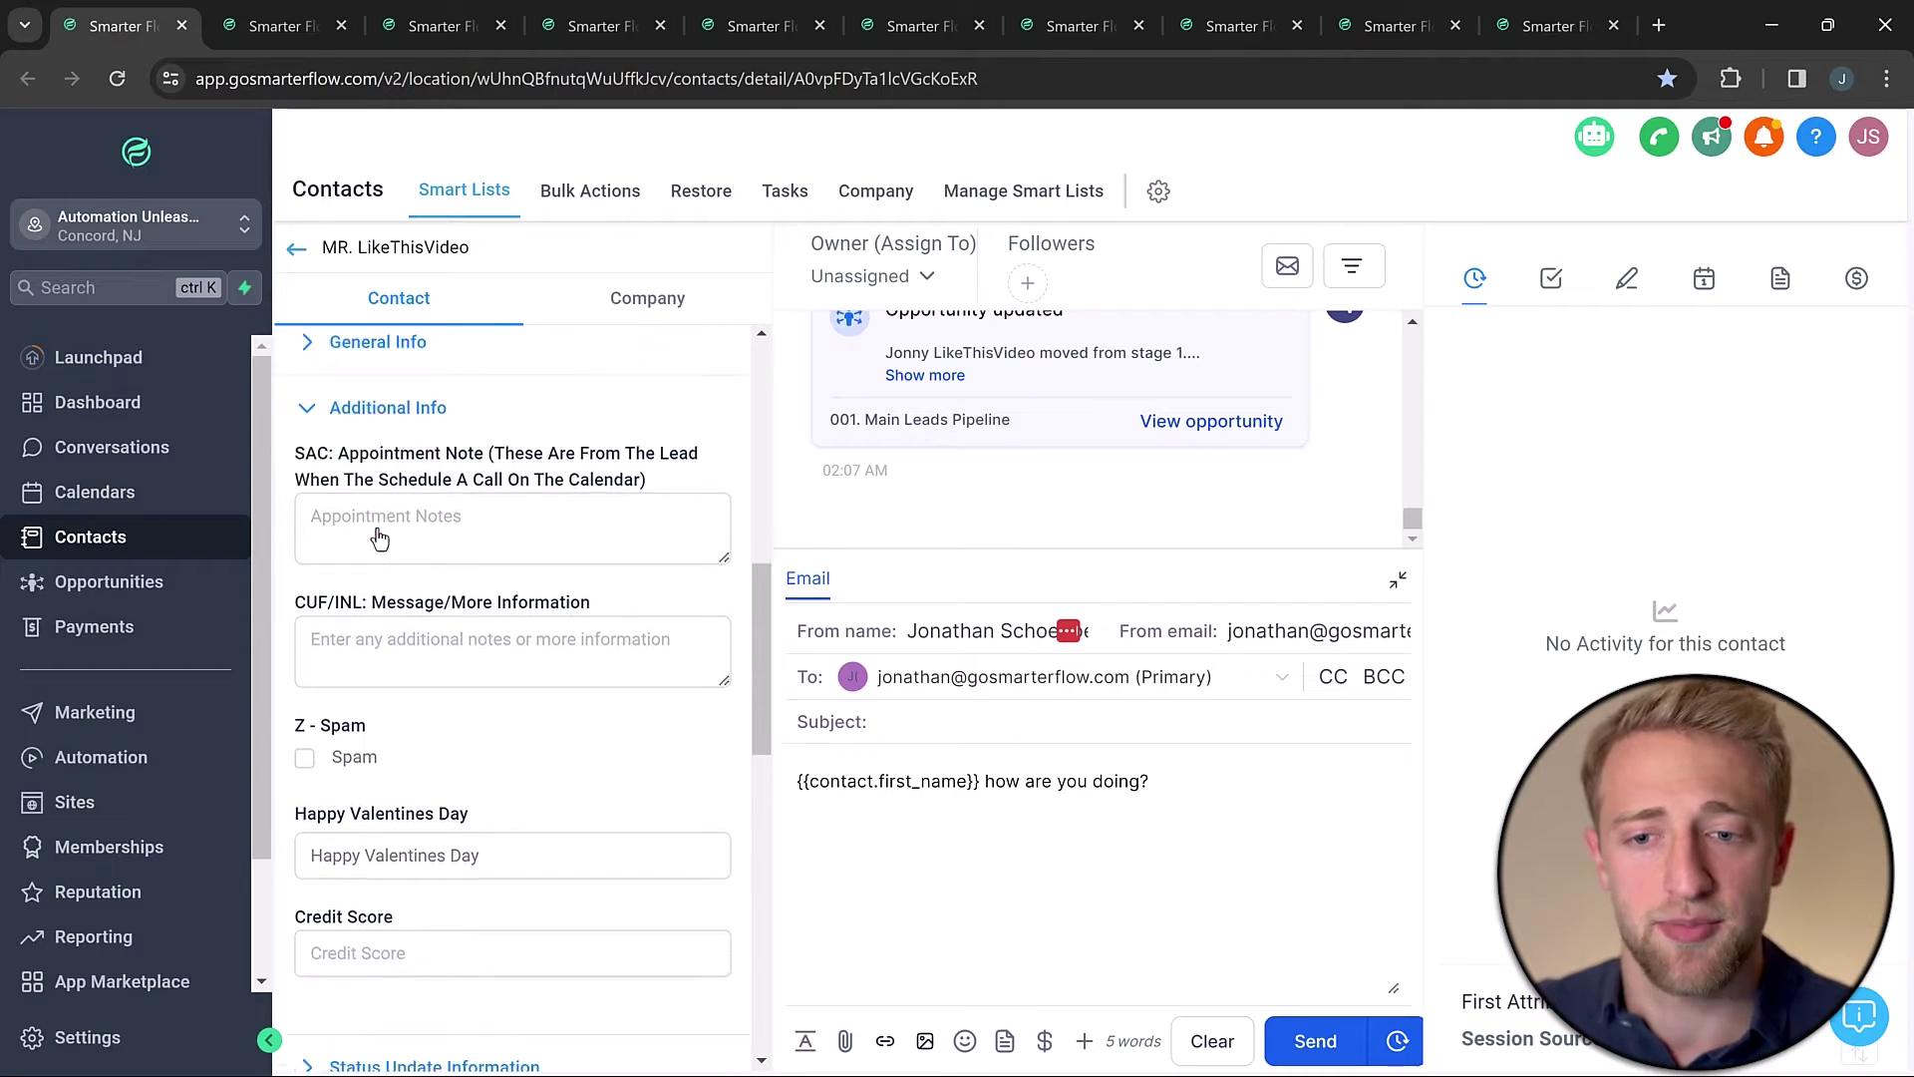
click(364, 509)
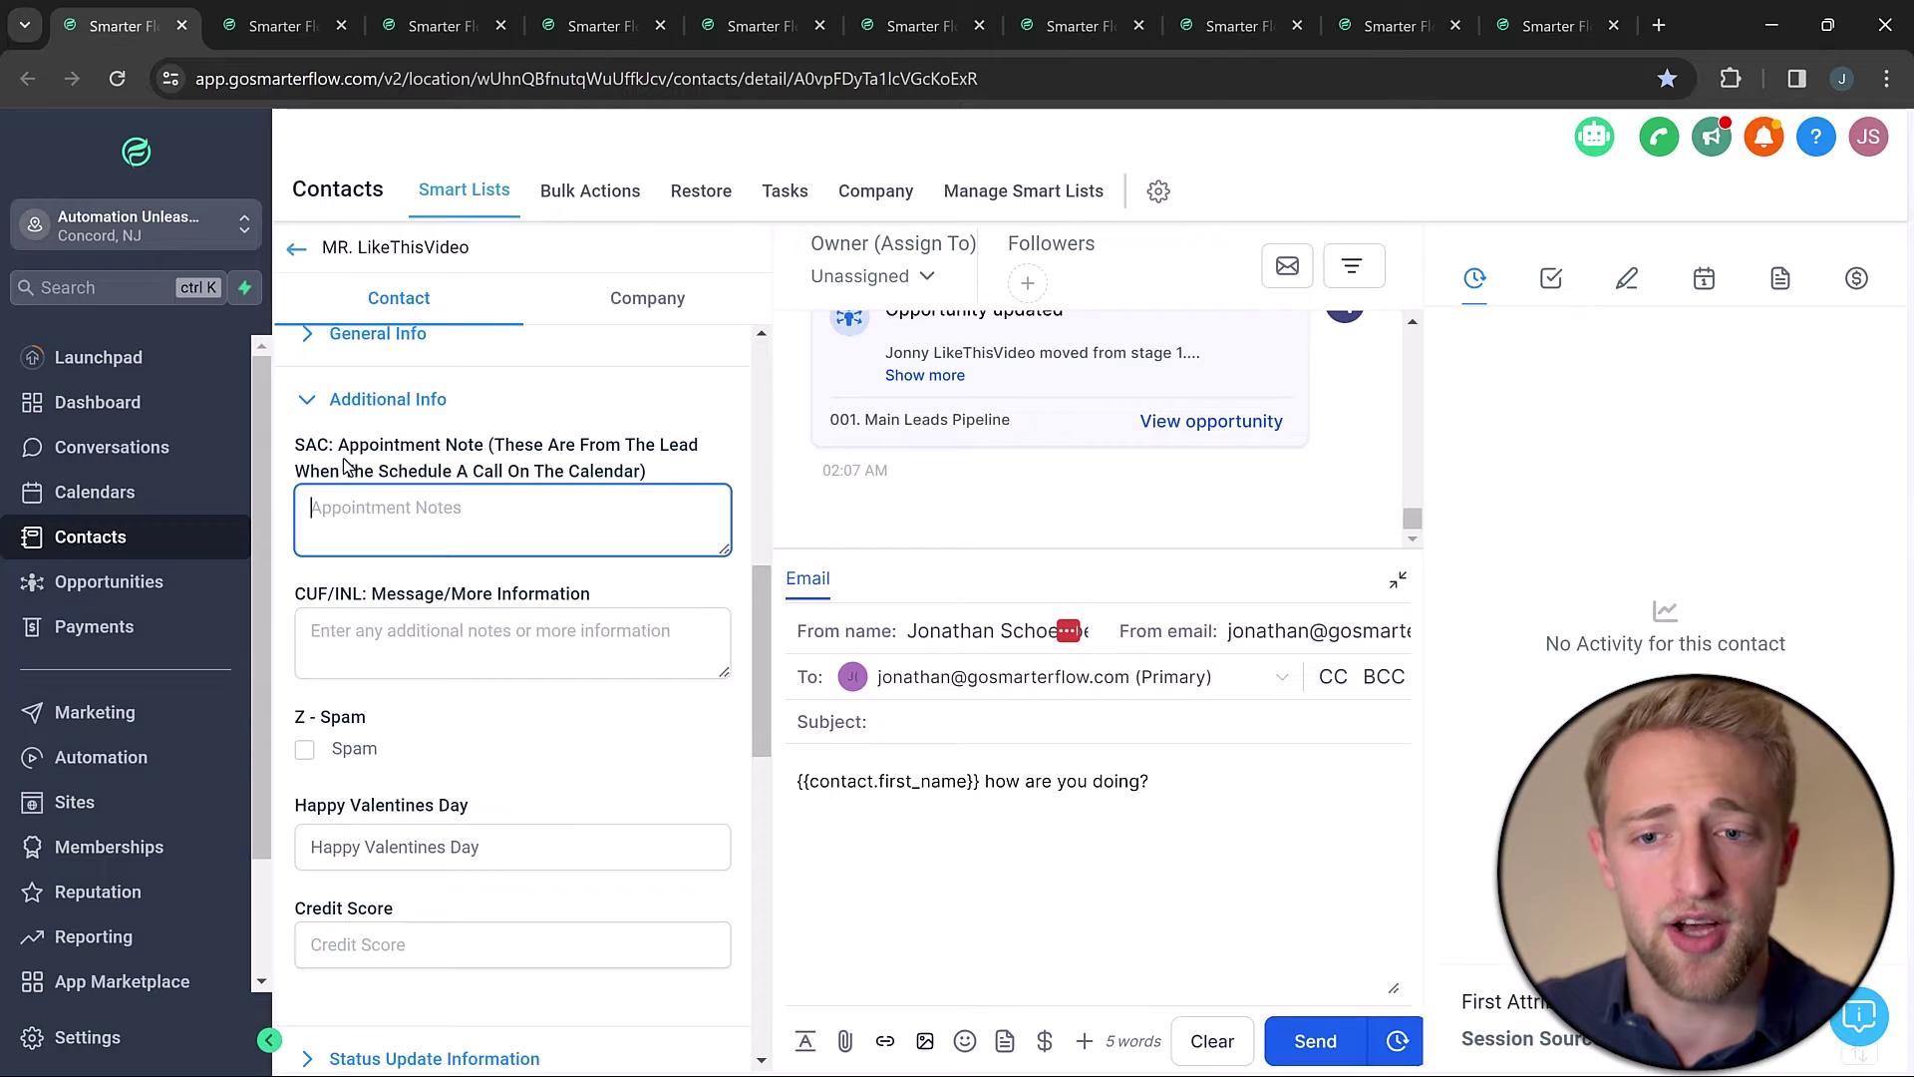
scroll(380, 623, down, 1)
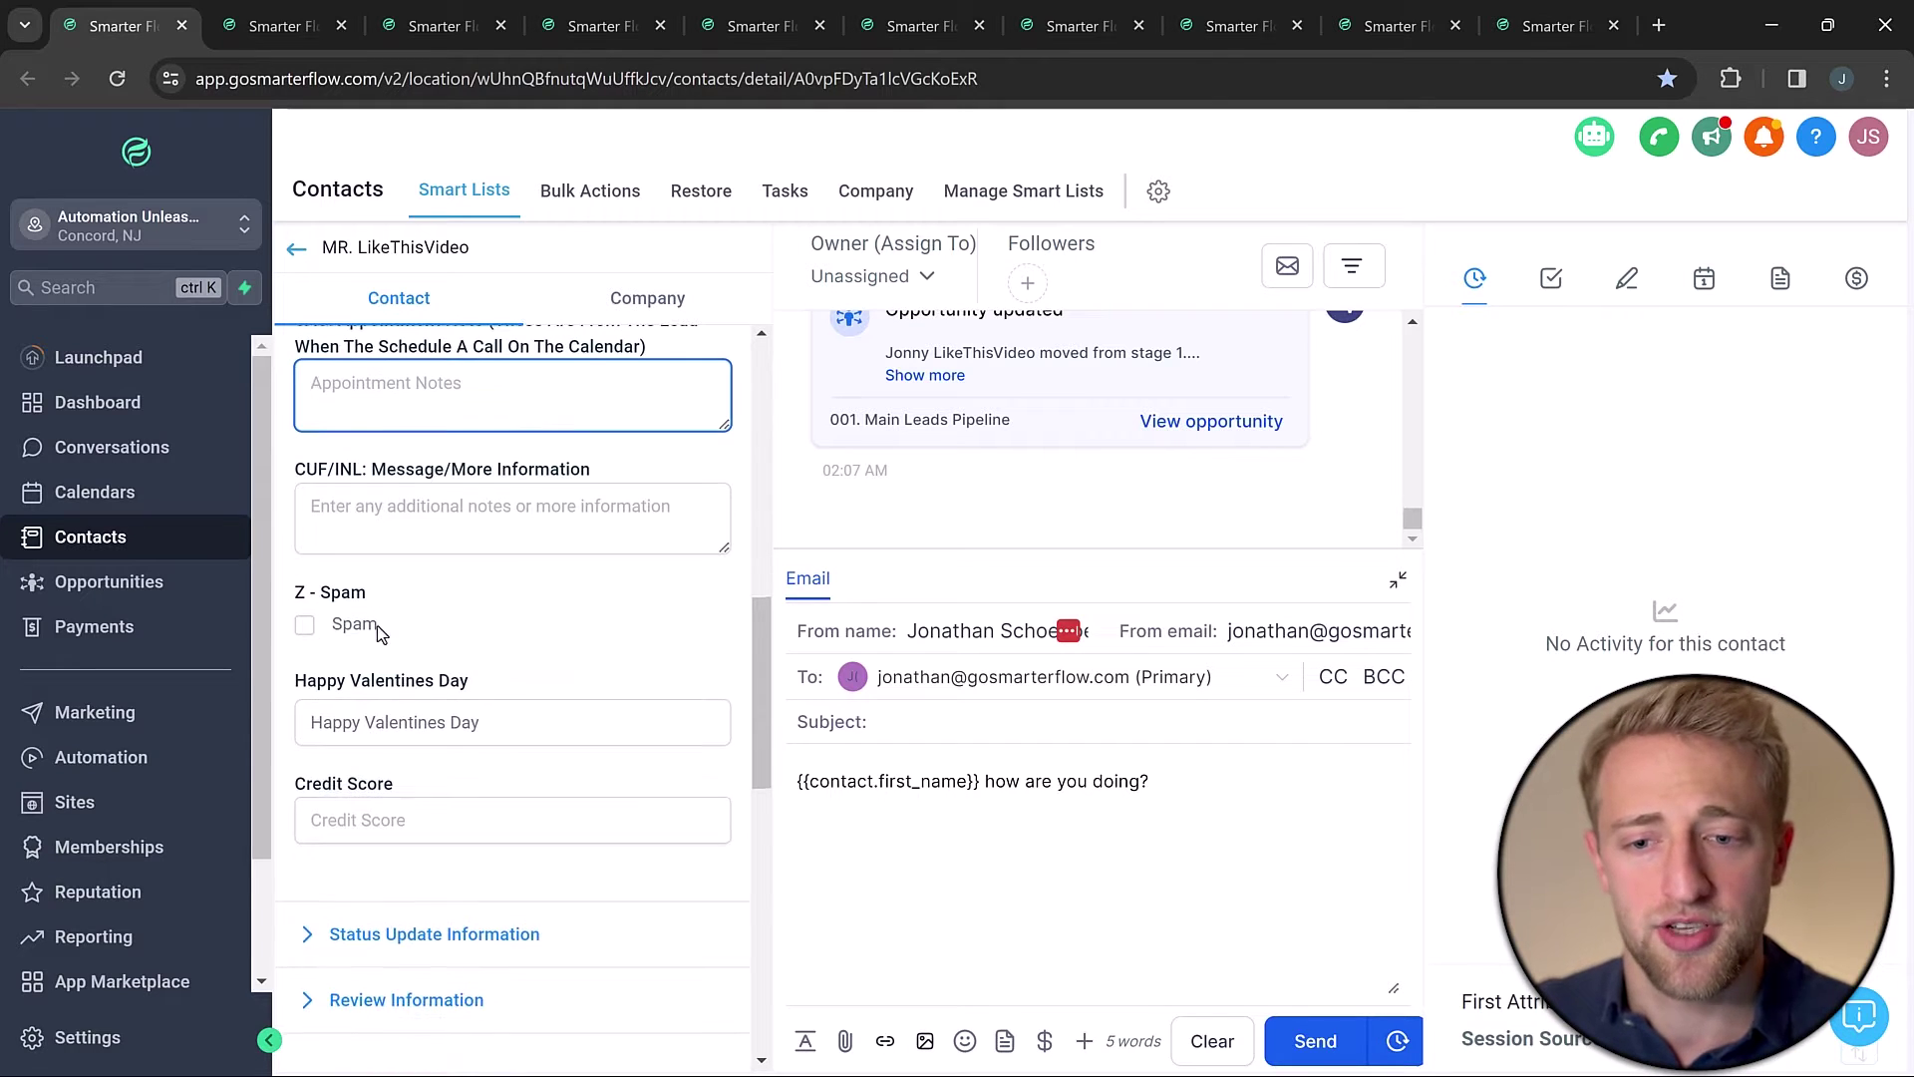
click(391, 607)
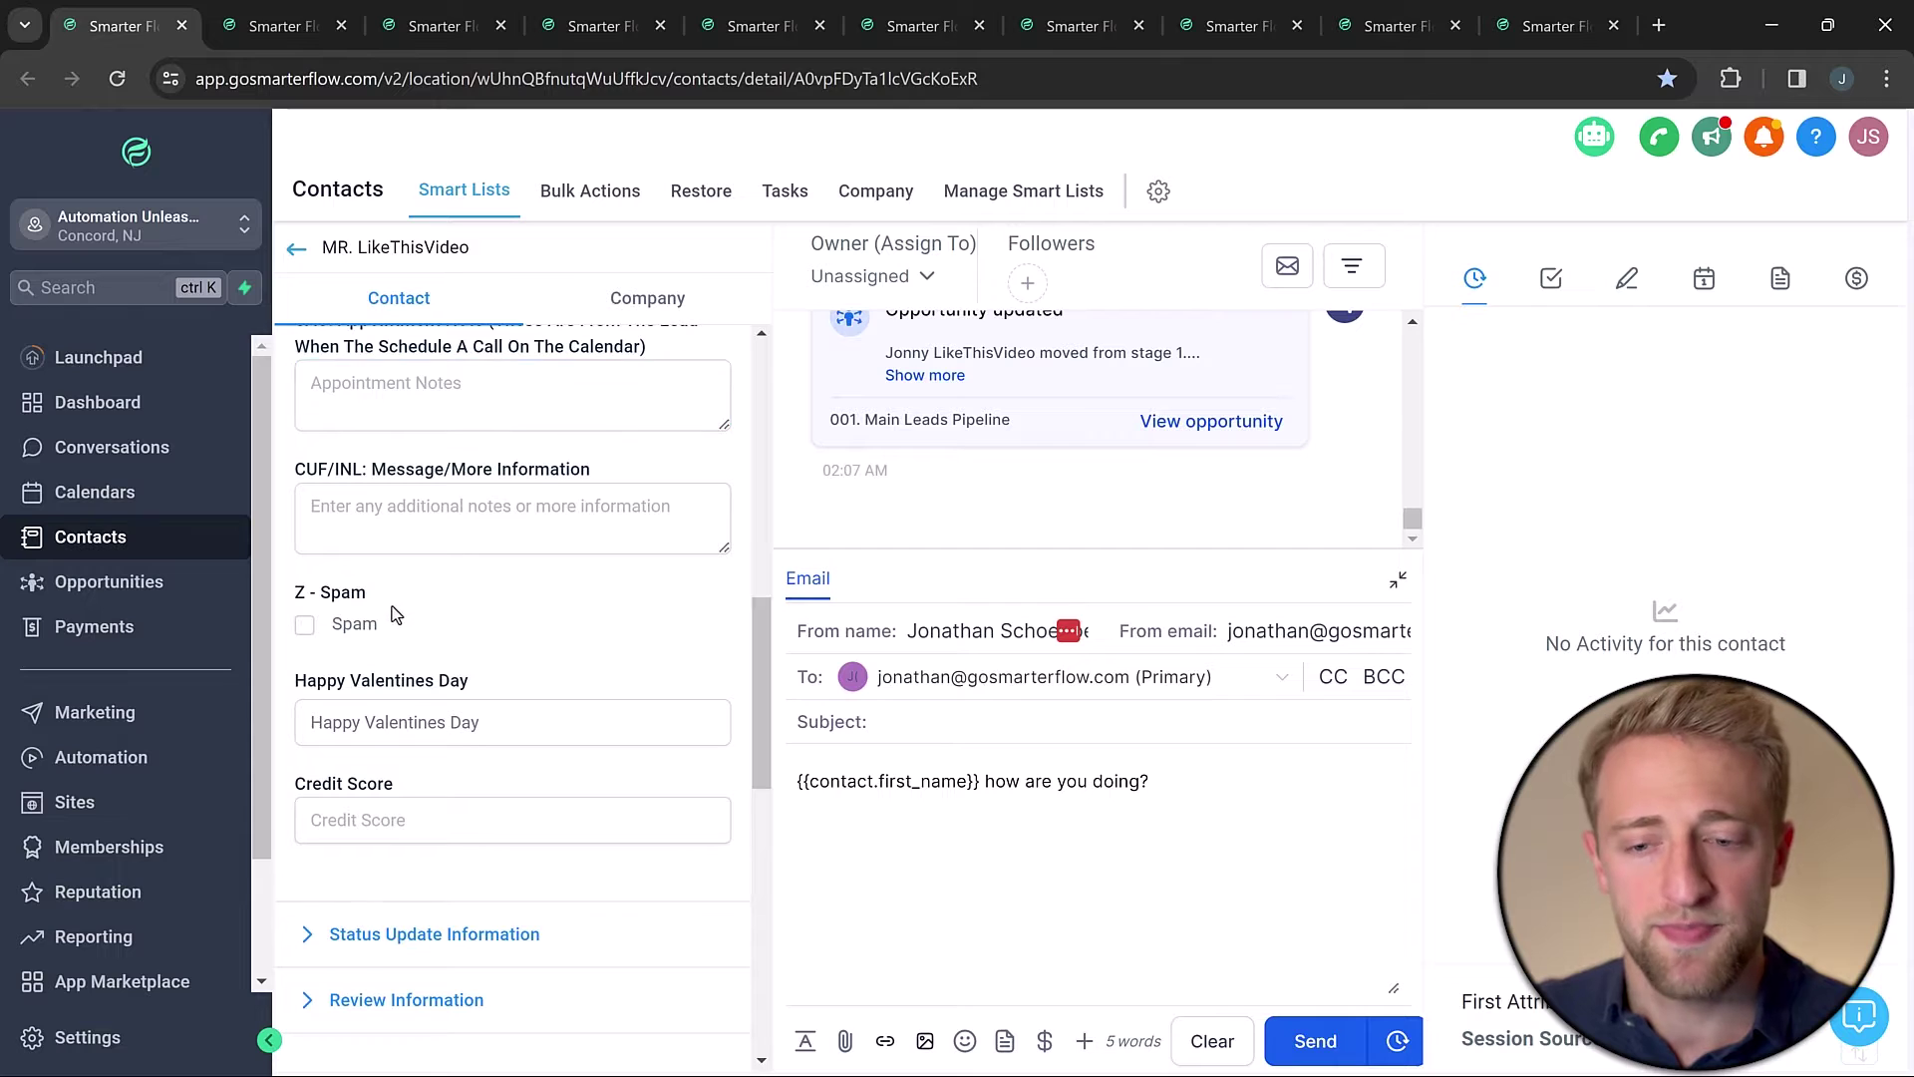
Expand Status Update Information on the contact record and examine the choices for SU: Appointment Status
scroll(391, 610, down, 2)
click(369, 688)
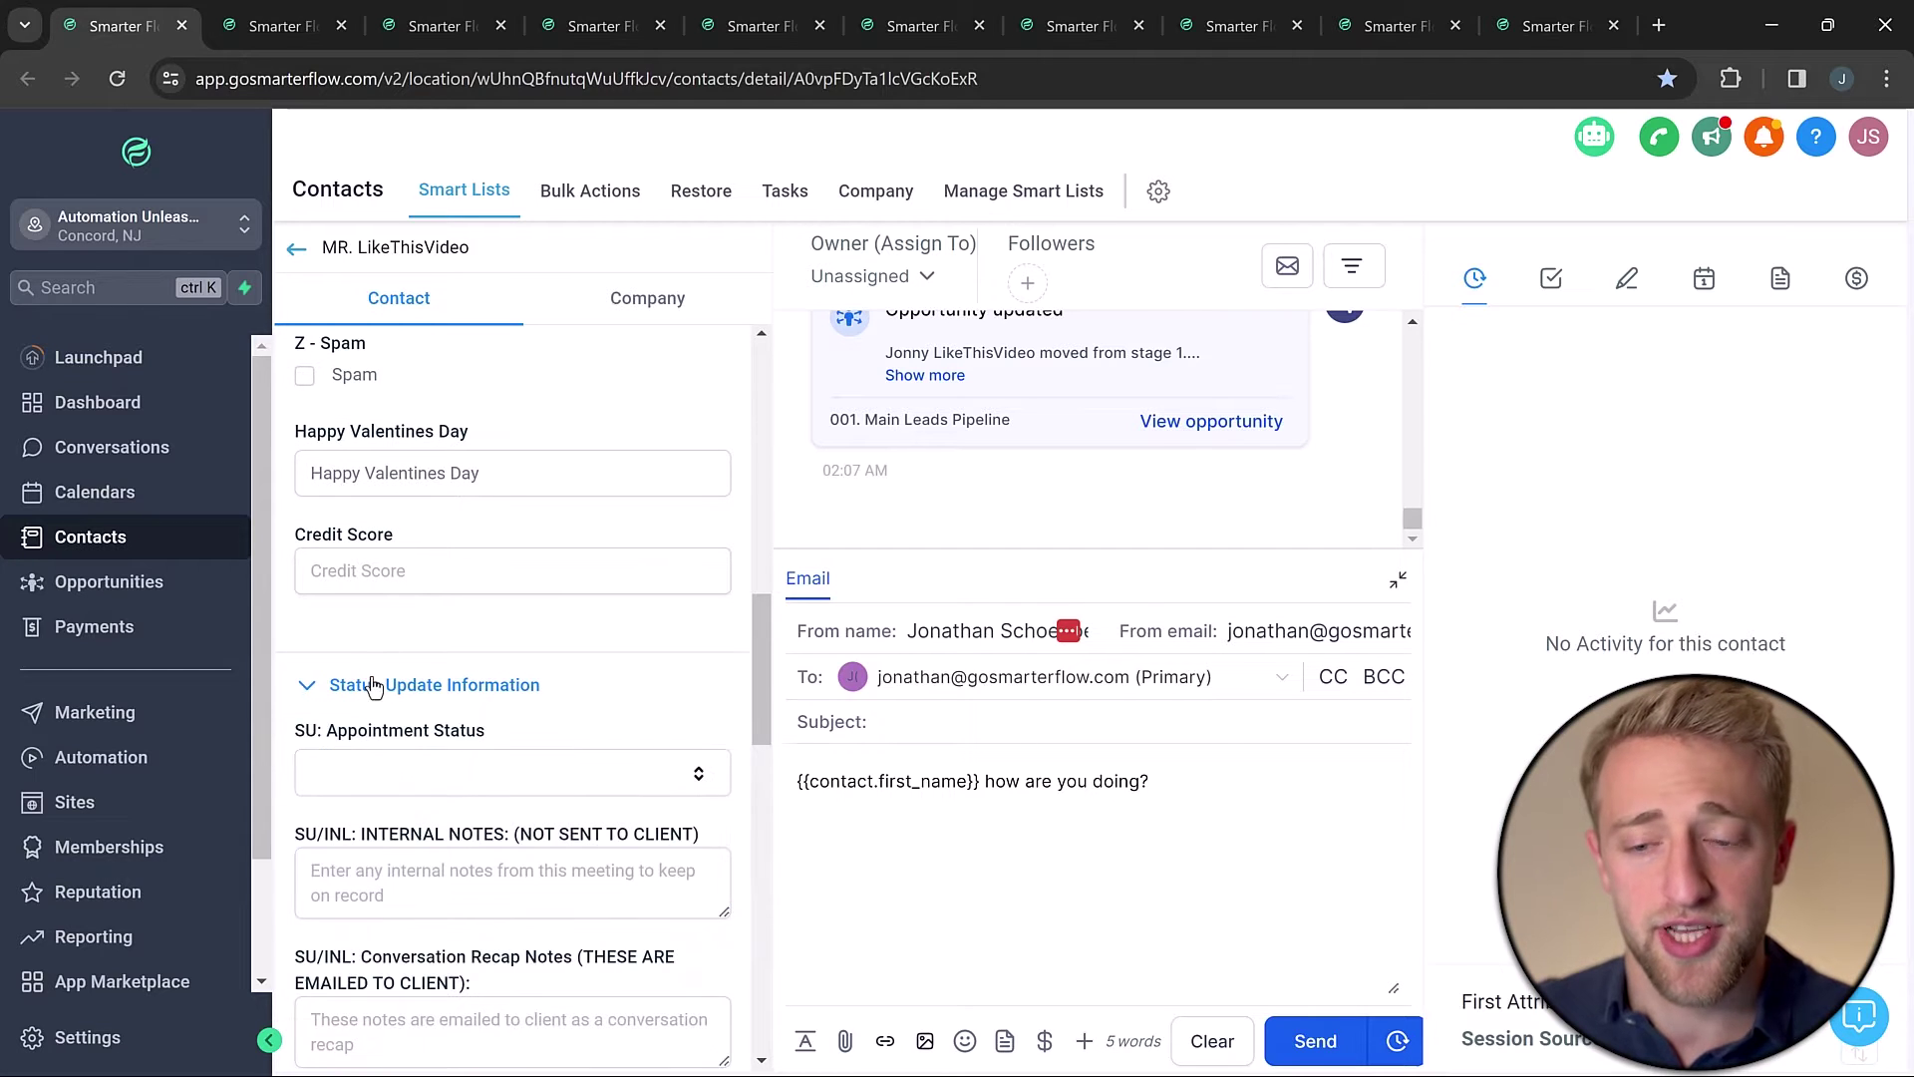
scroll(387, 636, down, 2)
click(529, 541)
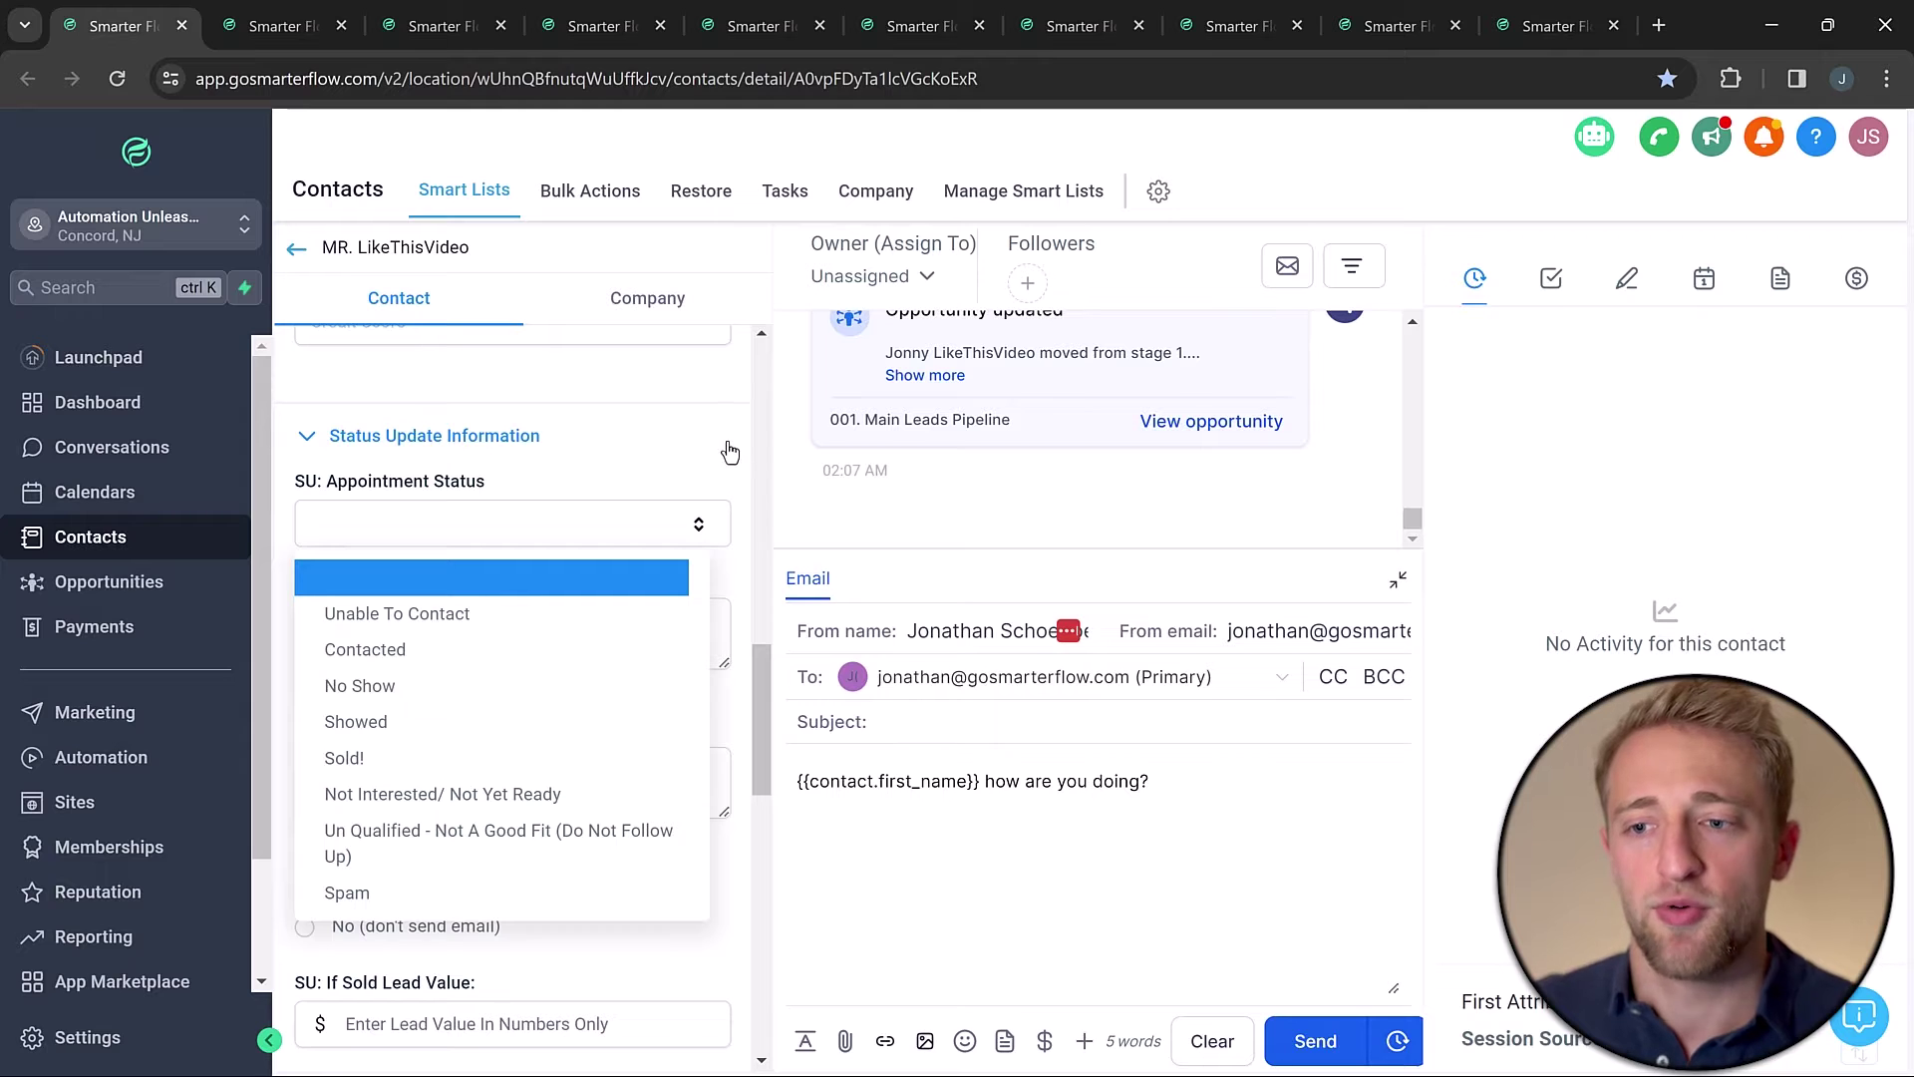
click(280, 472)
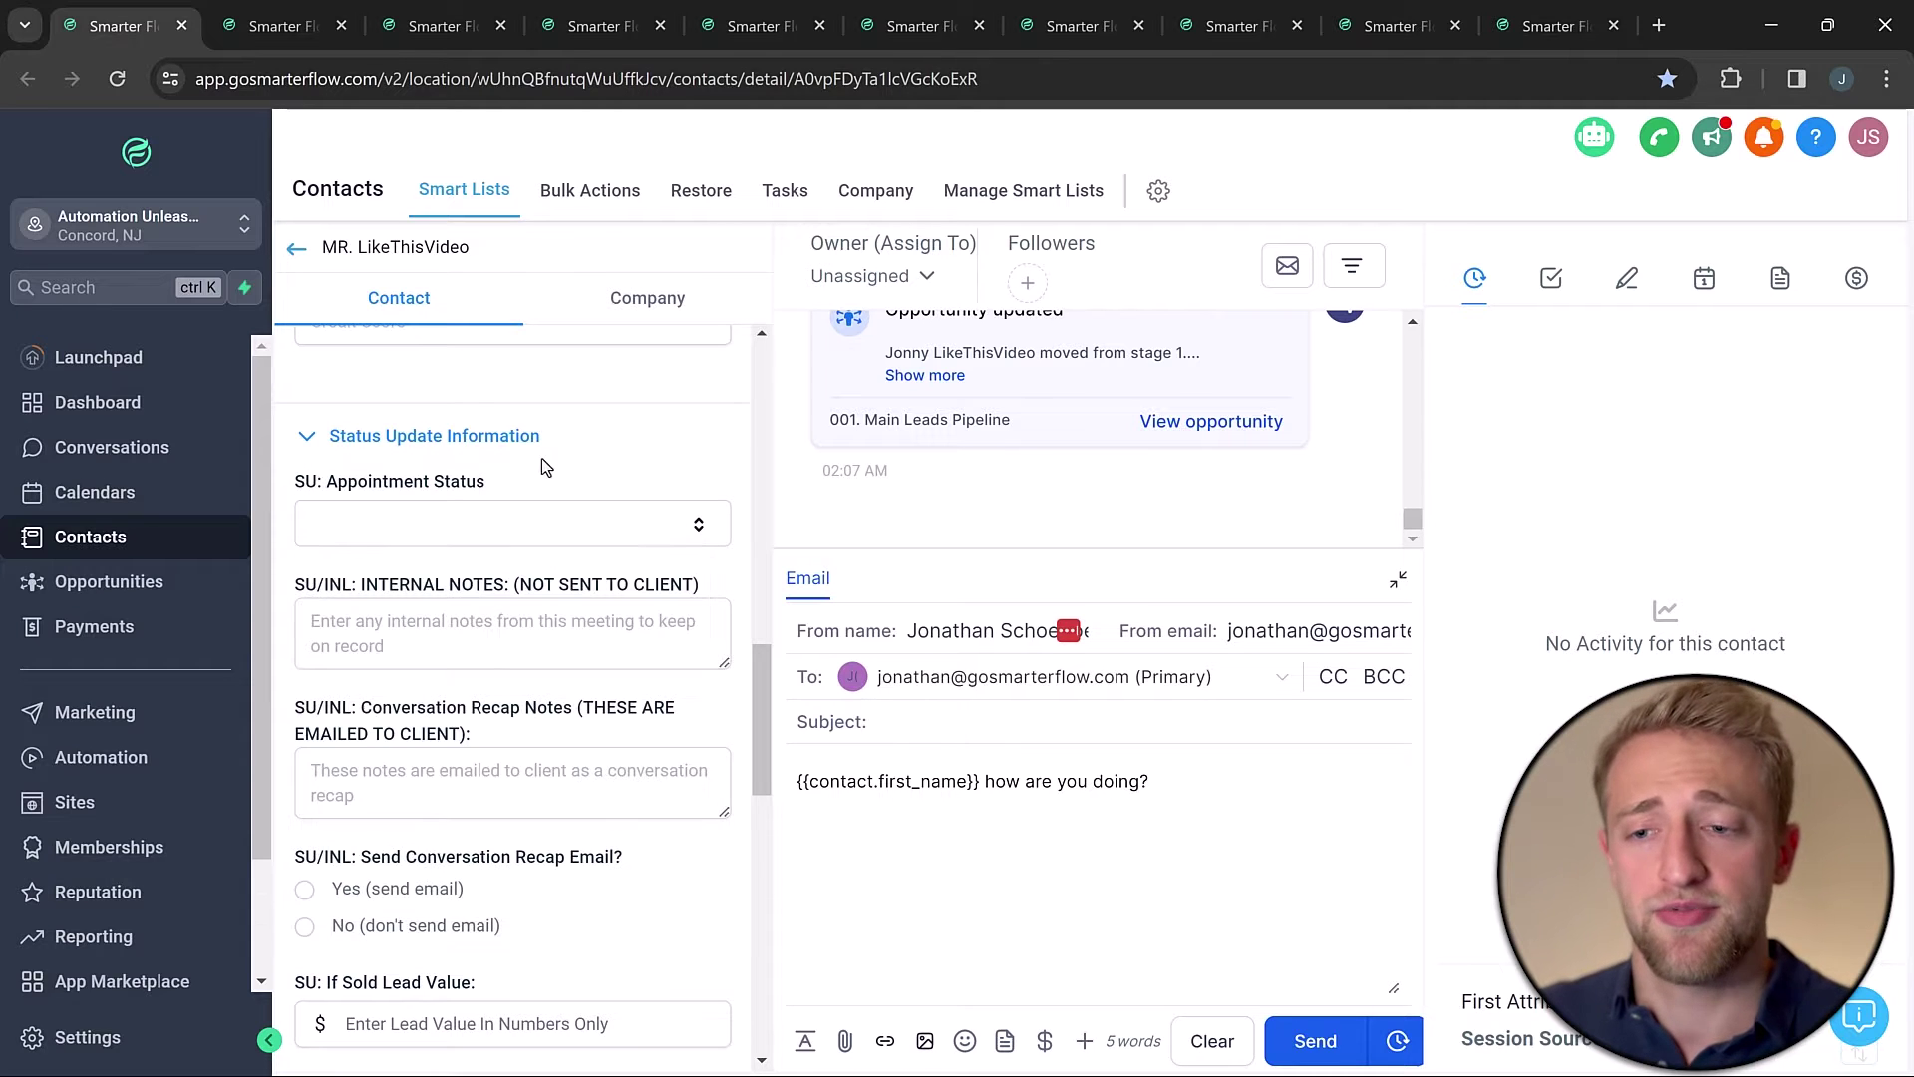
scroll(542, 458, up, 12)
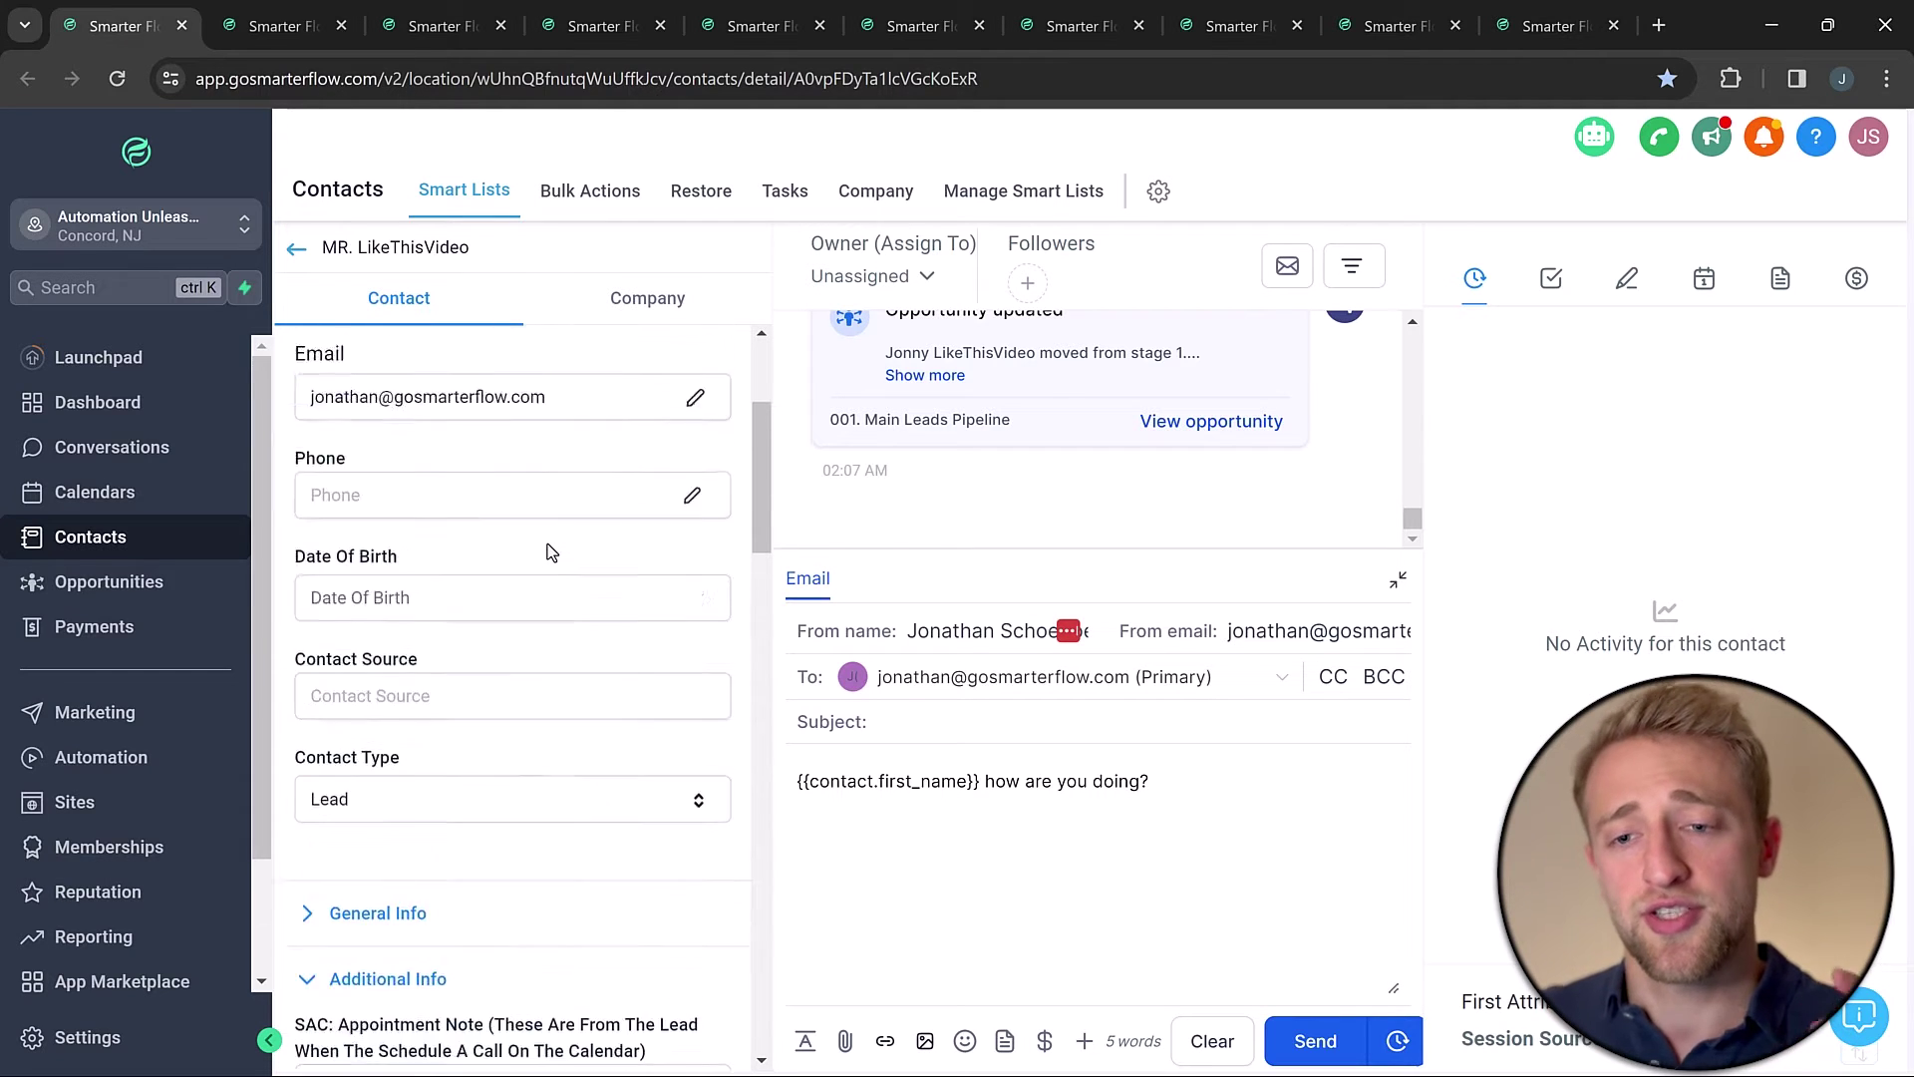
scroll(552, 553, up, 3)
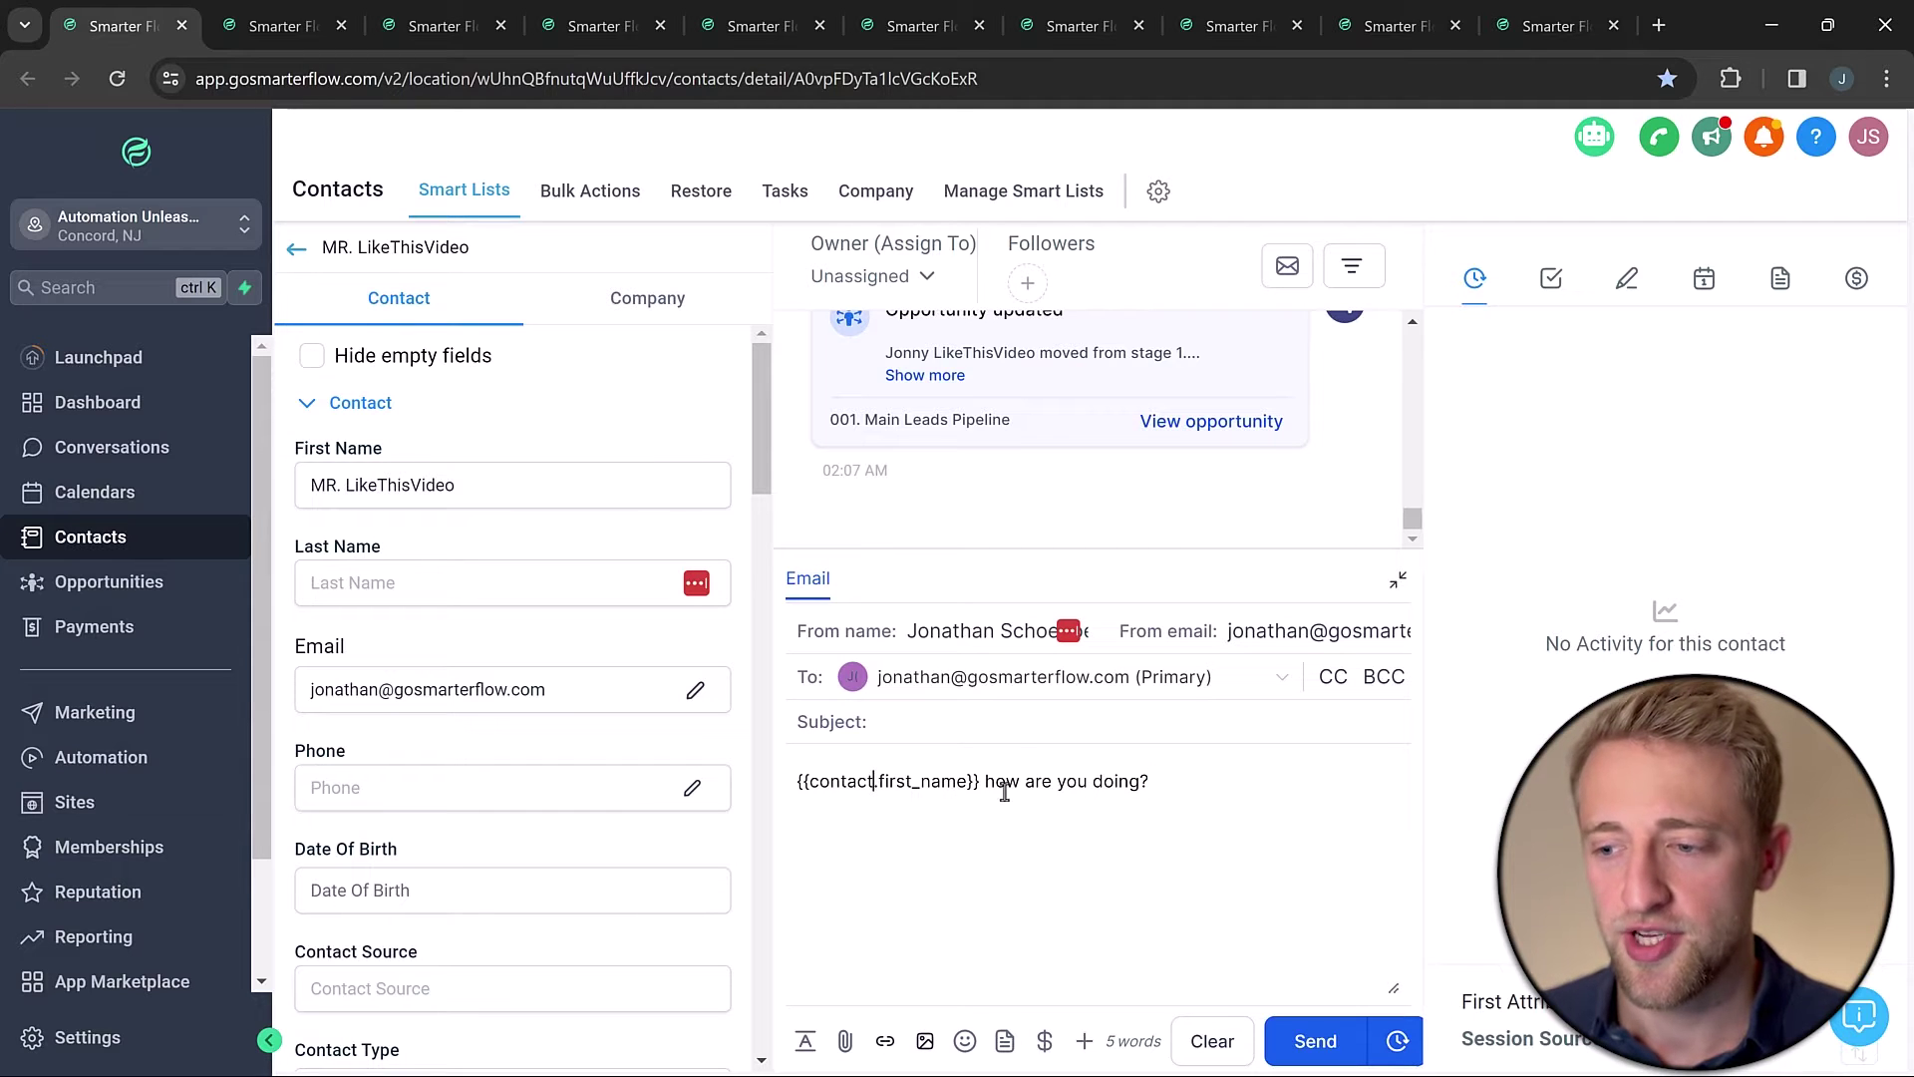
Try inserting the contact First Name merge field at the end of the email body, and remove it again
click(1084, 1043)
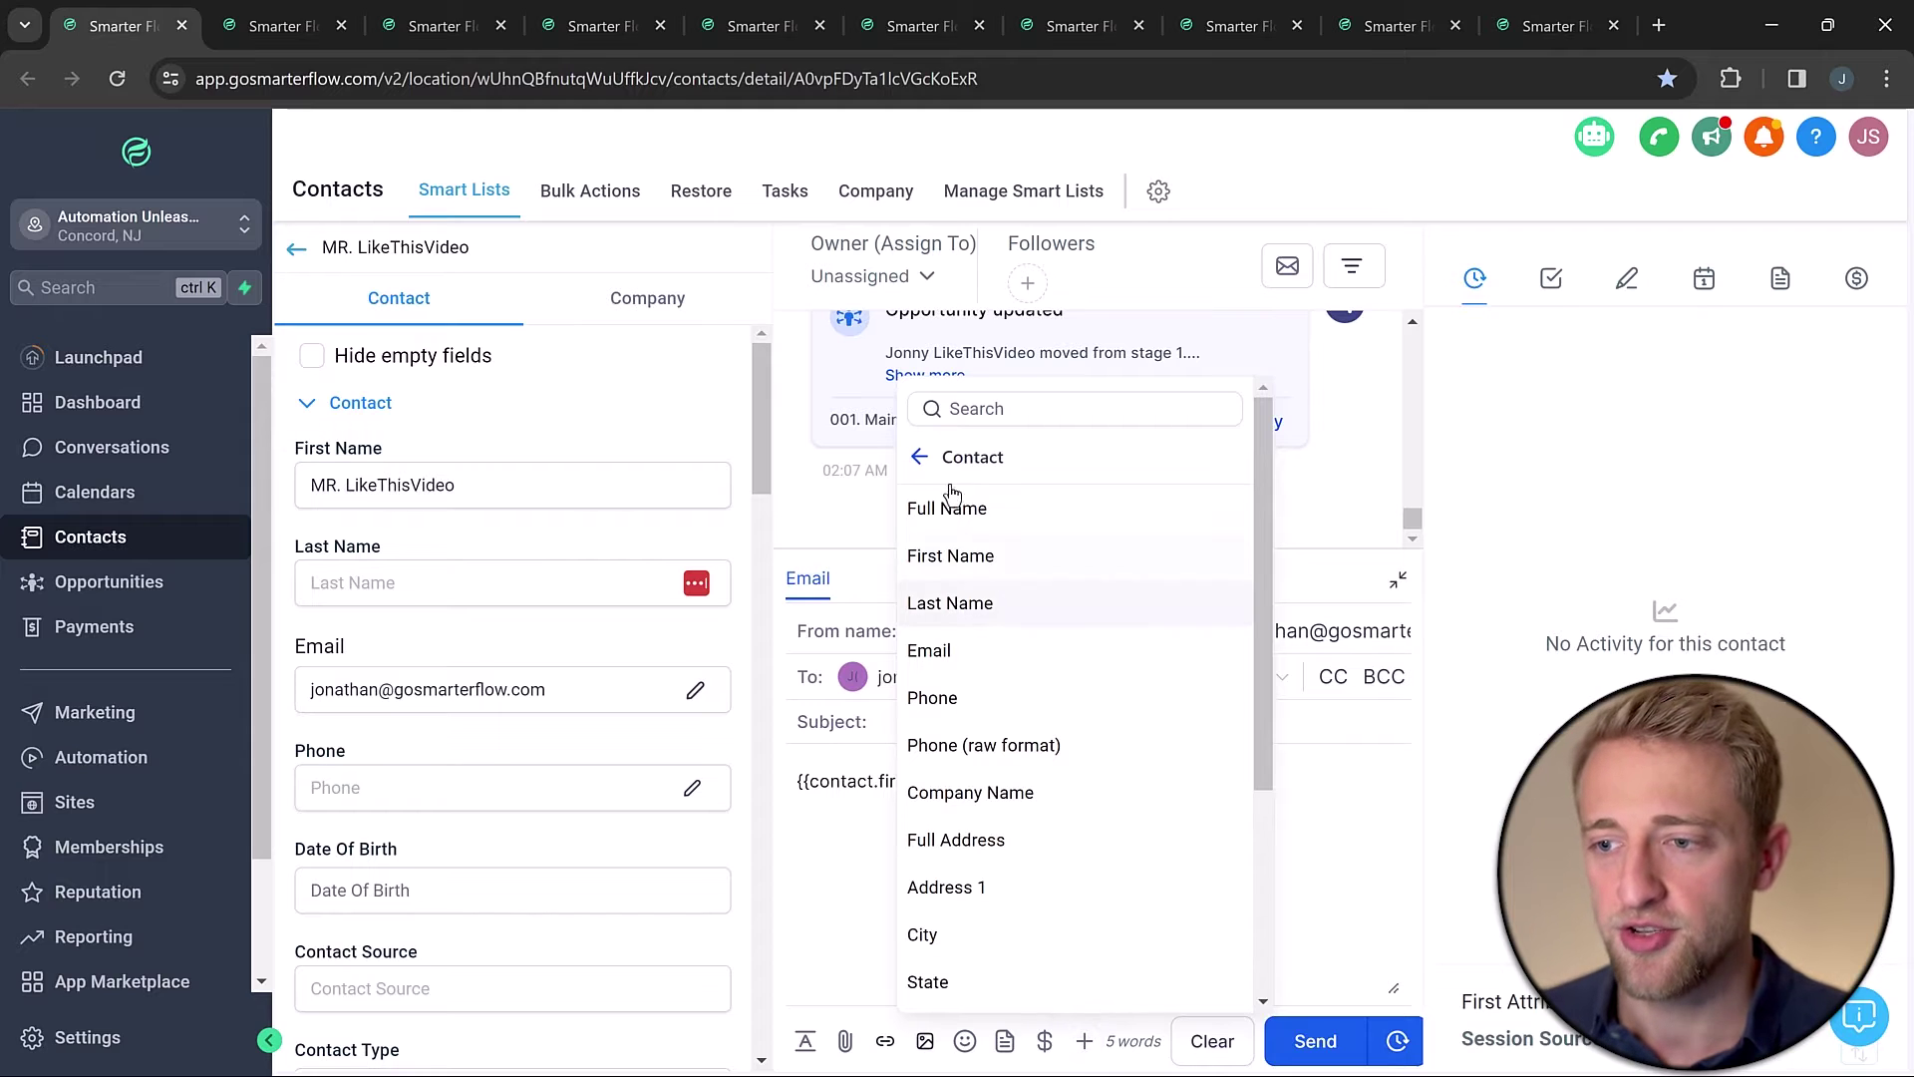
click(921, 459)
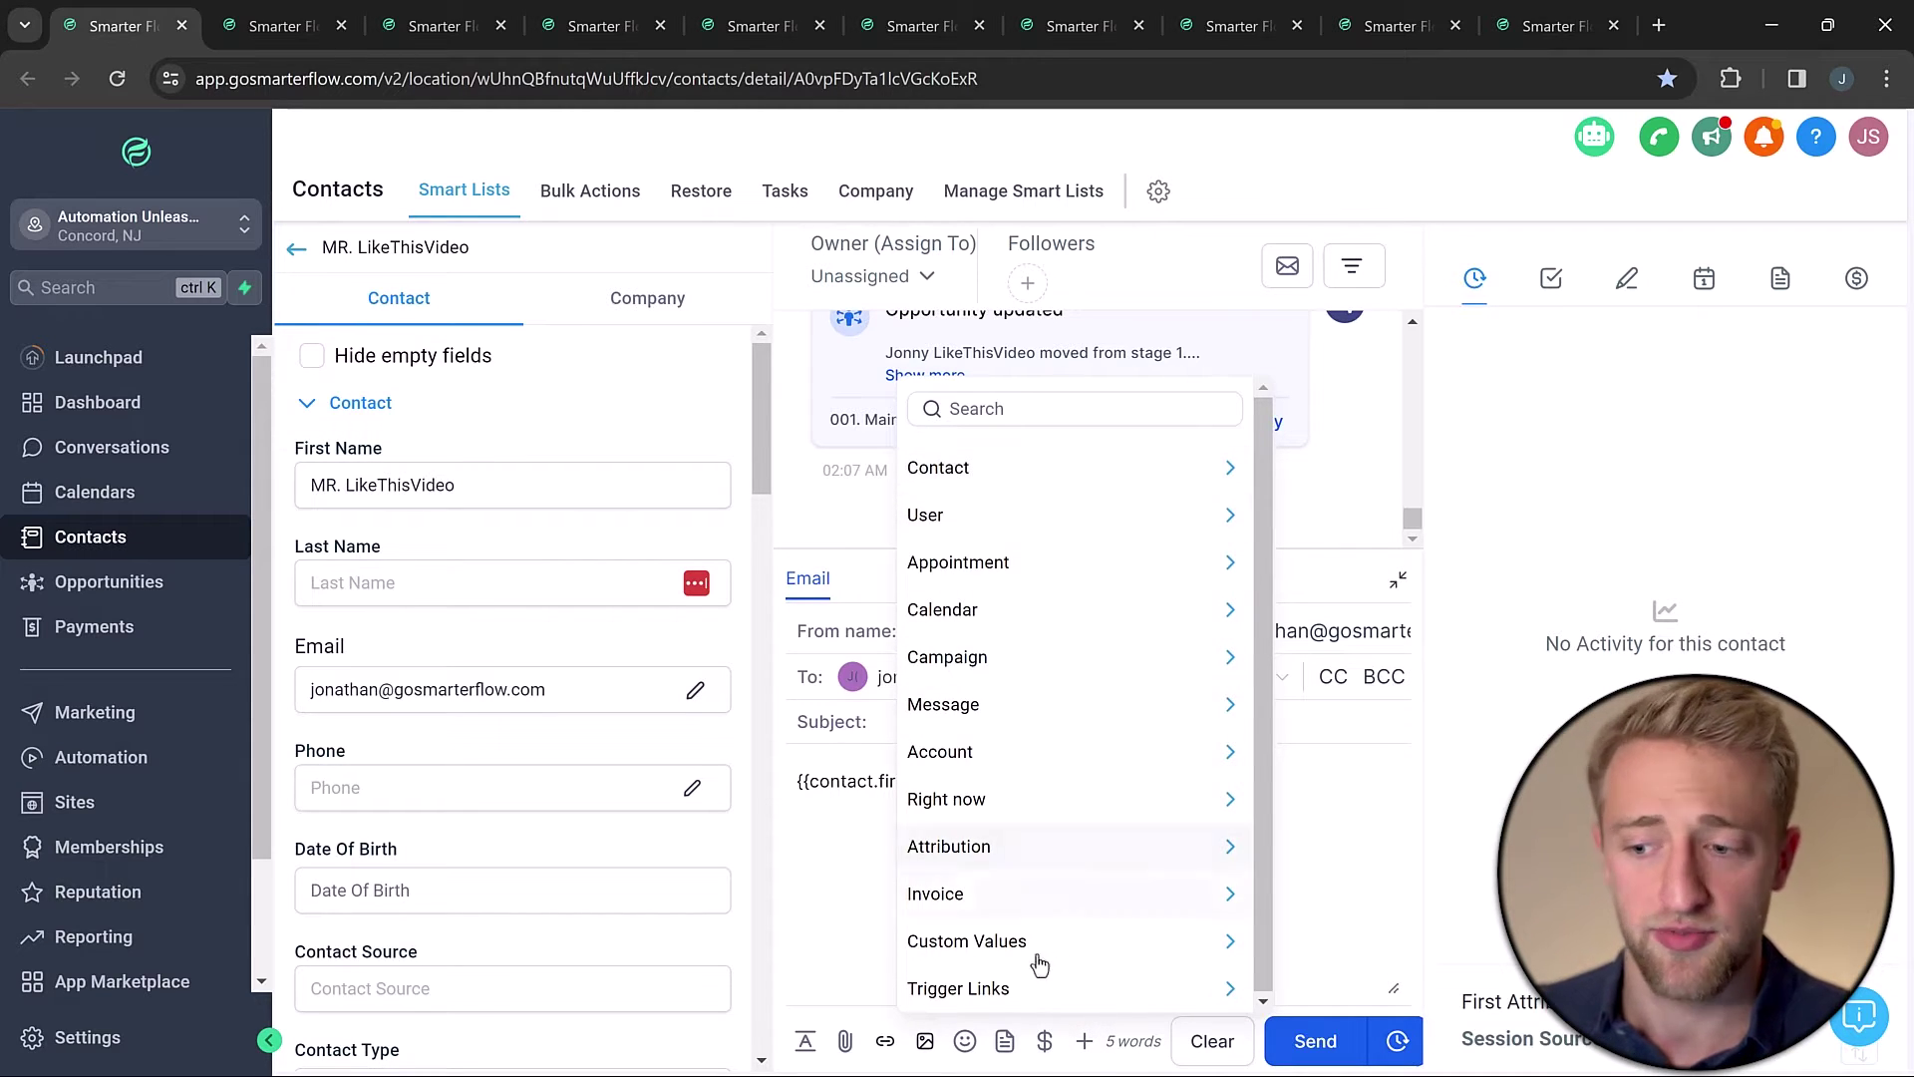
click(1011, 472)
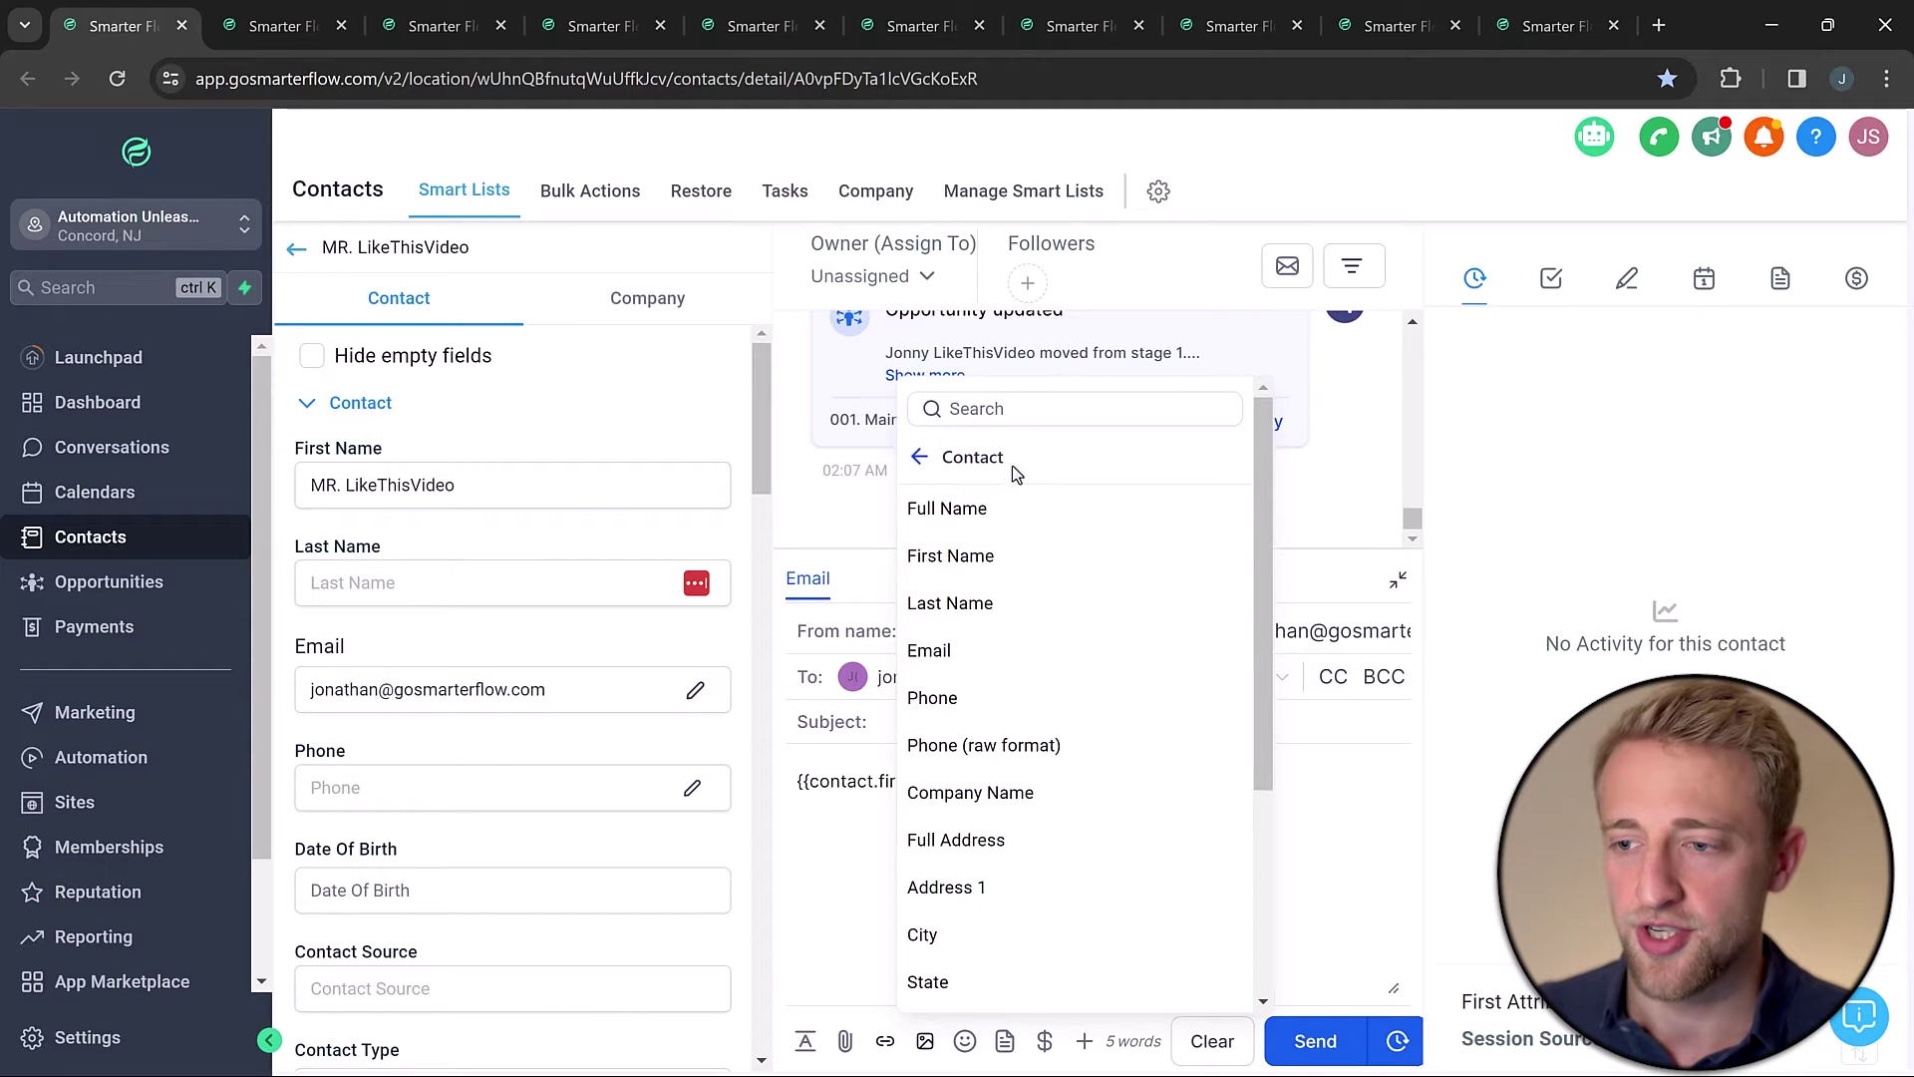
click(997, 561)
drag(1341, 781, 1154, 786)
key(BackSpace)
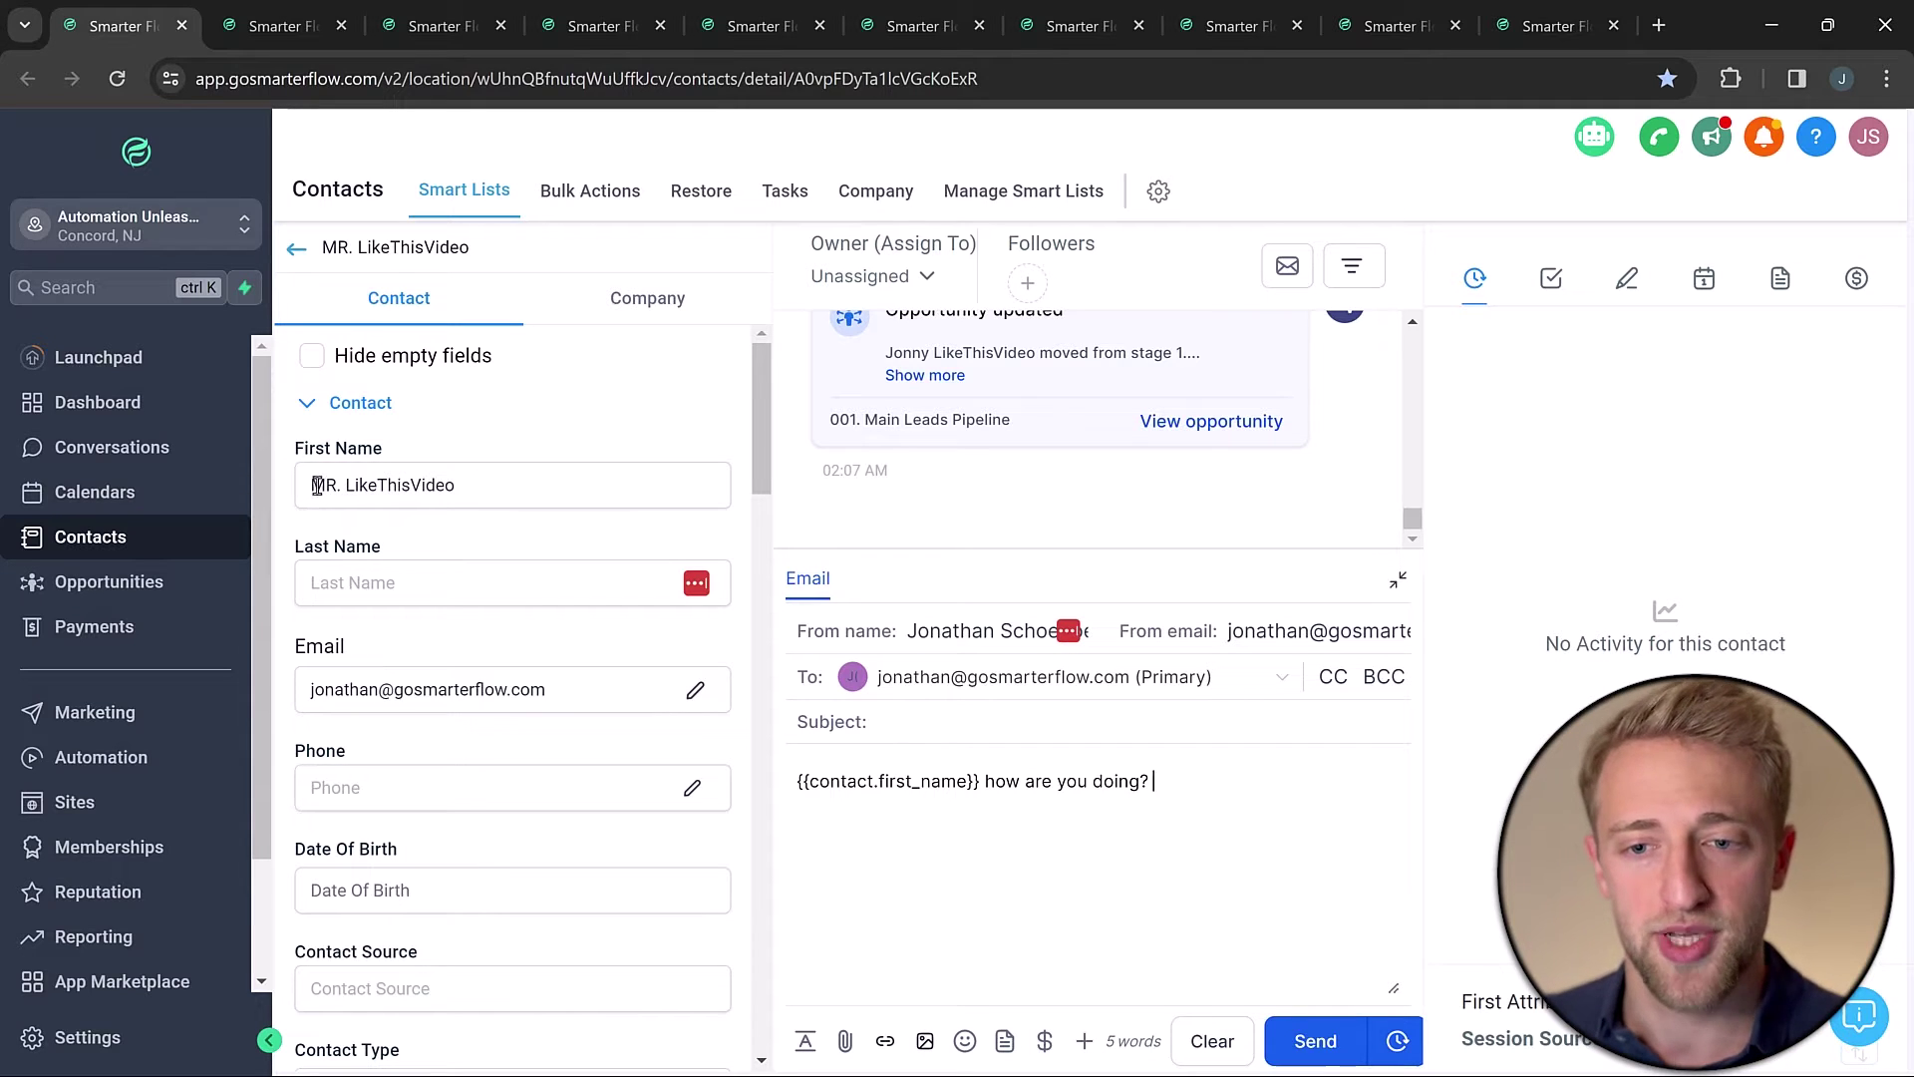
Compare the {{contact.first_name}} placeholder in the email draft with the First Name field on the second contact's record
drag(981, 781, 796, 781)
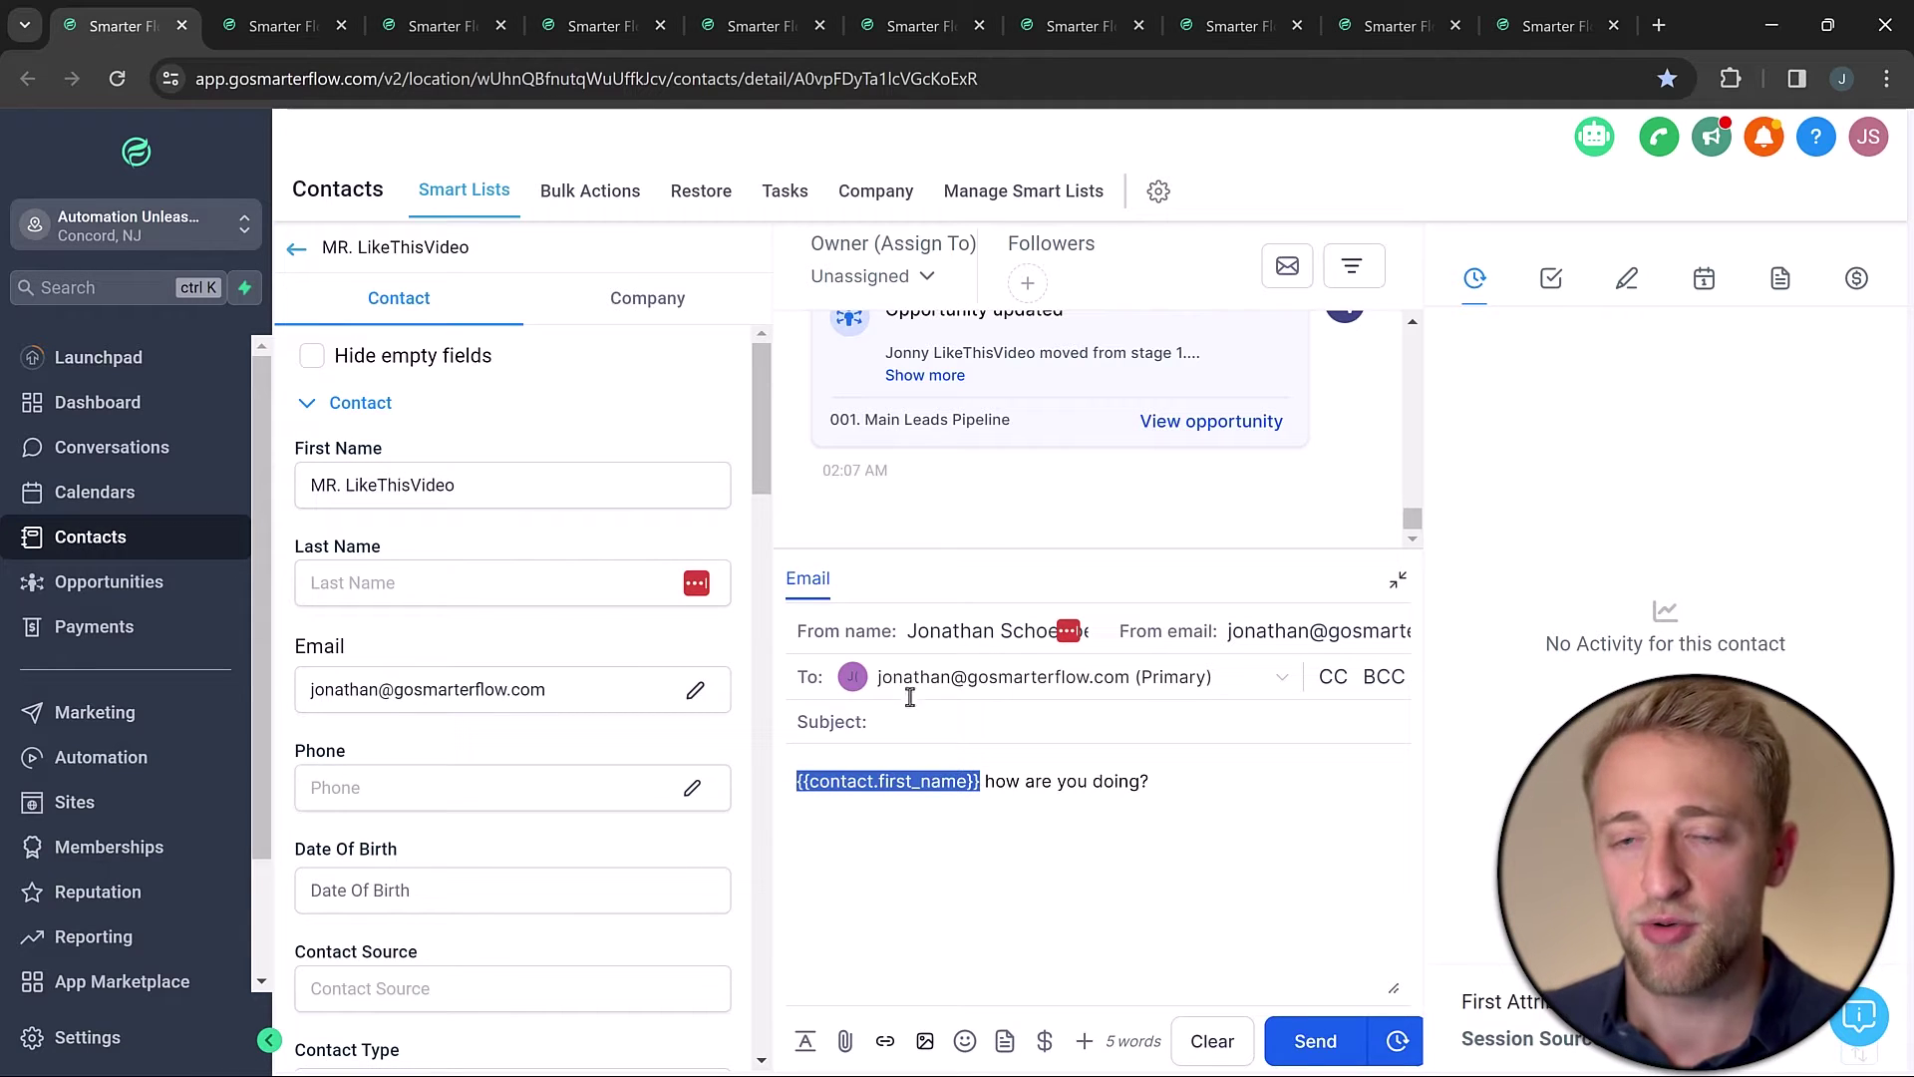
click(297, 44)
drag(402, 482, 311, 491)
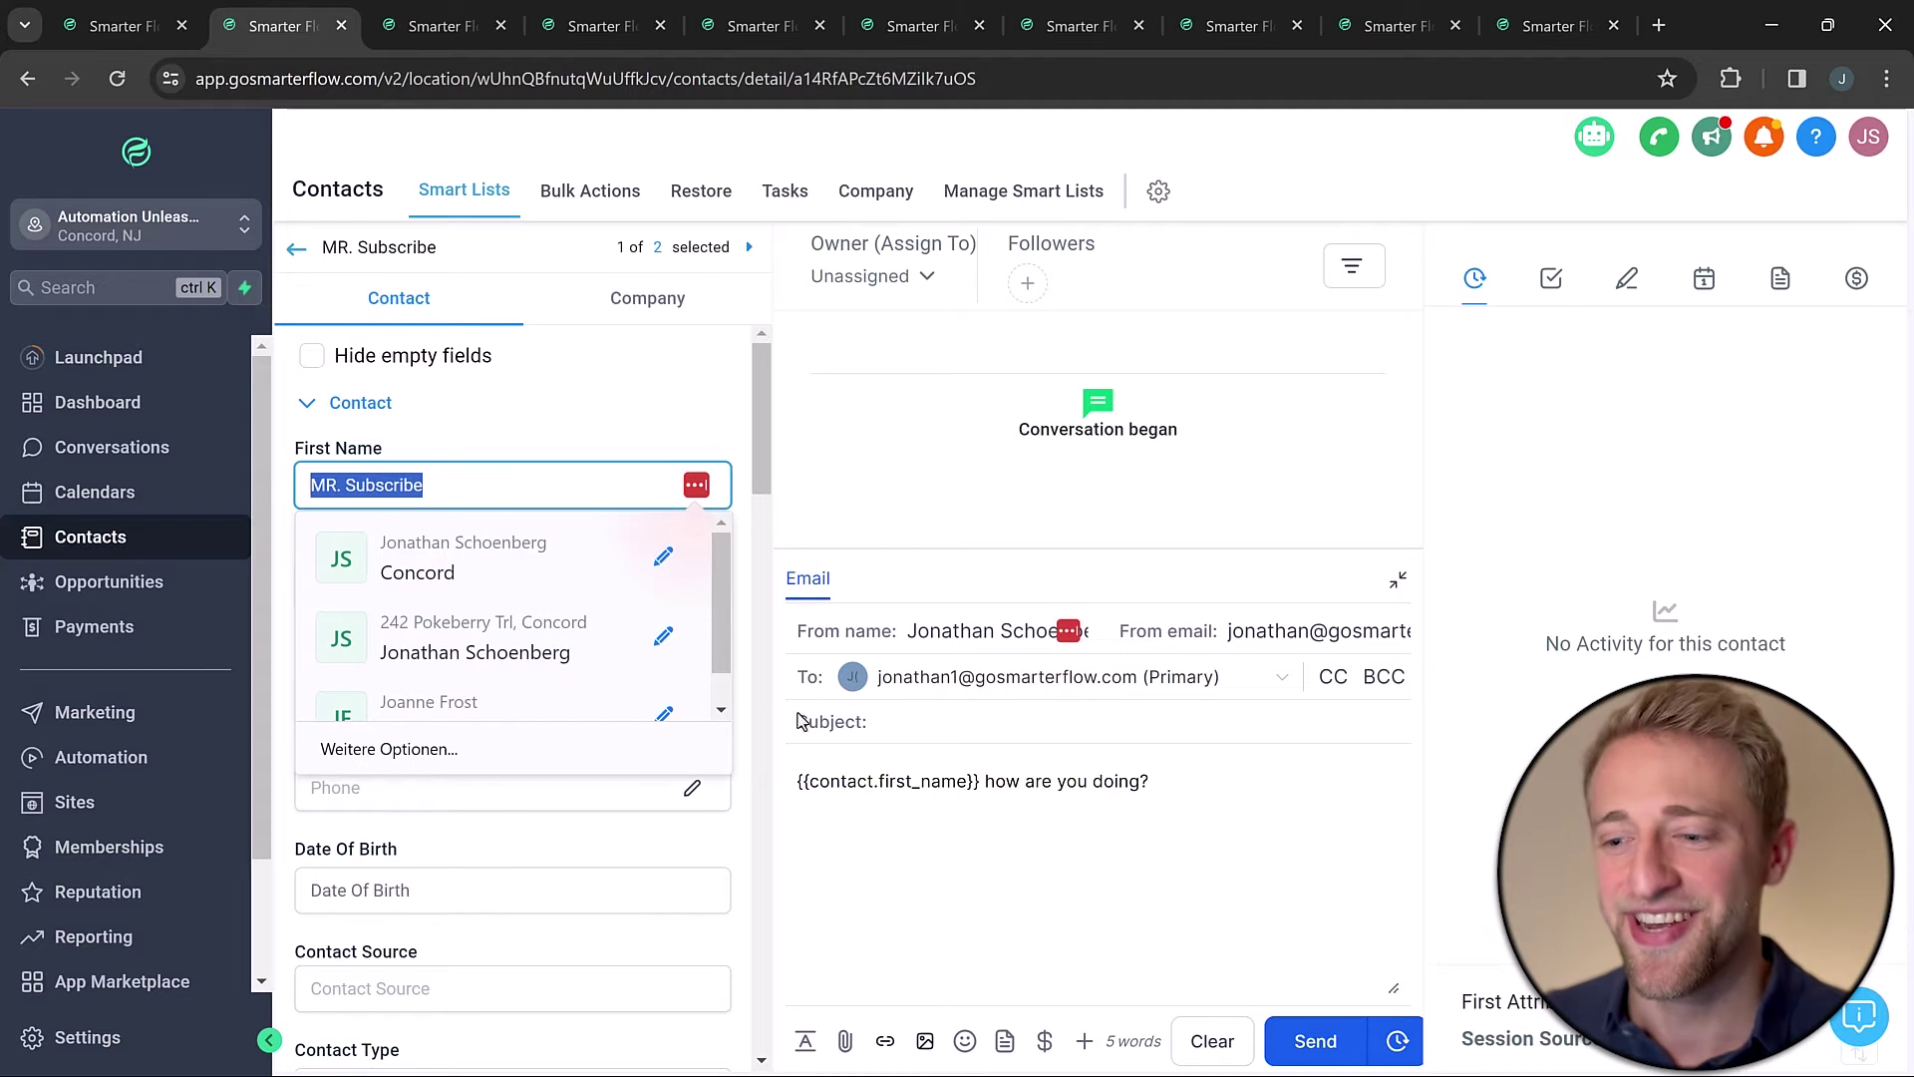
click(881, 782)
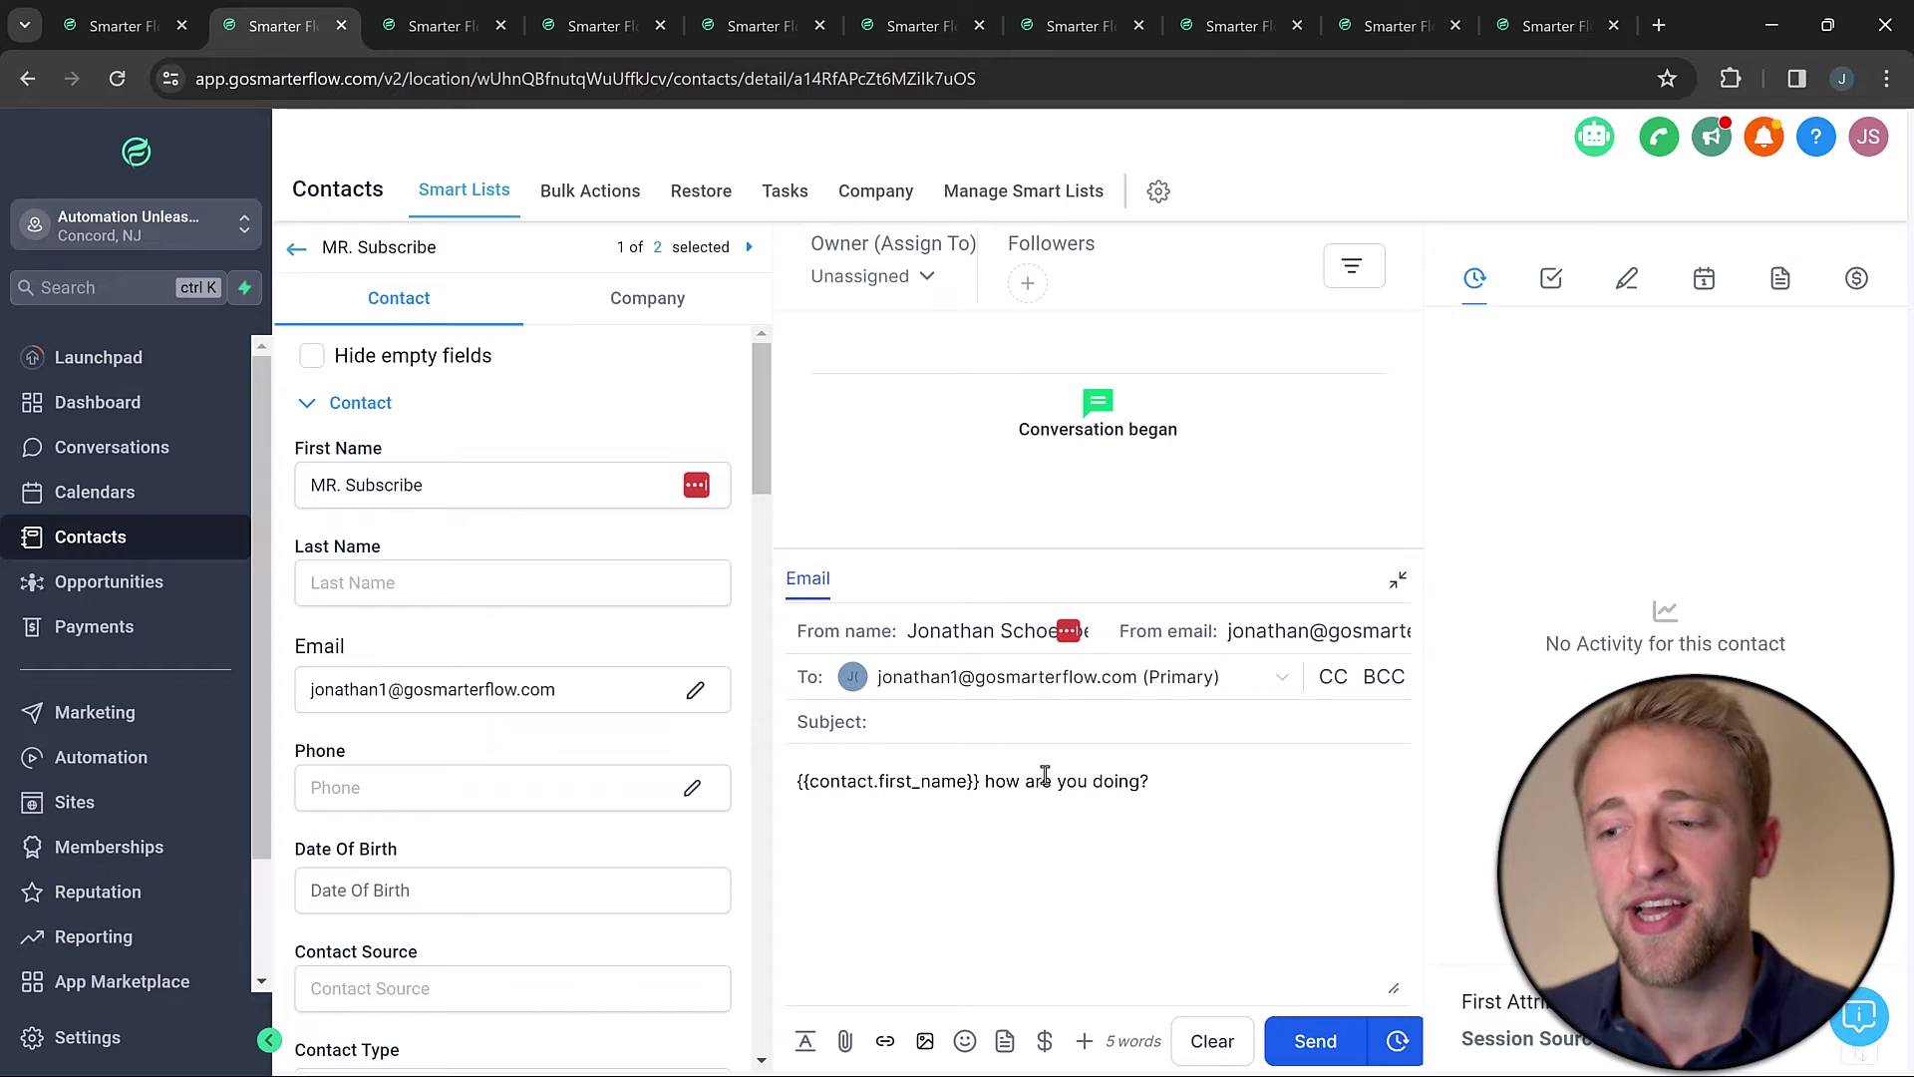
drag(983, 788, 793, 786)
click(982, 781)
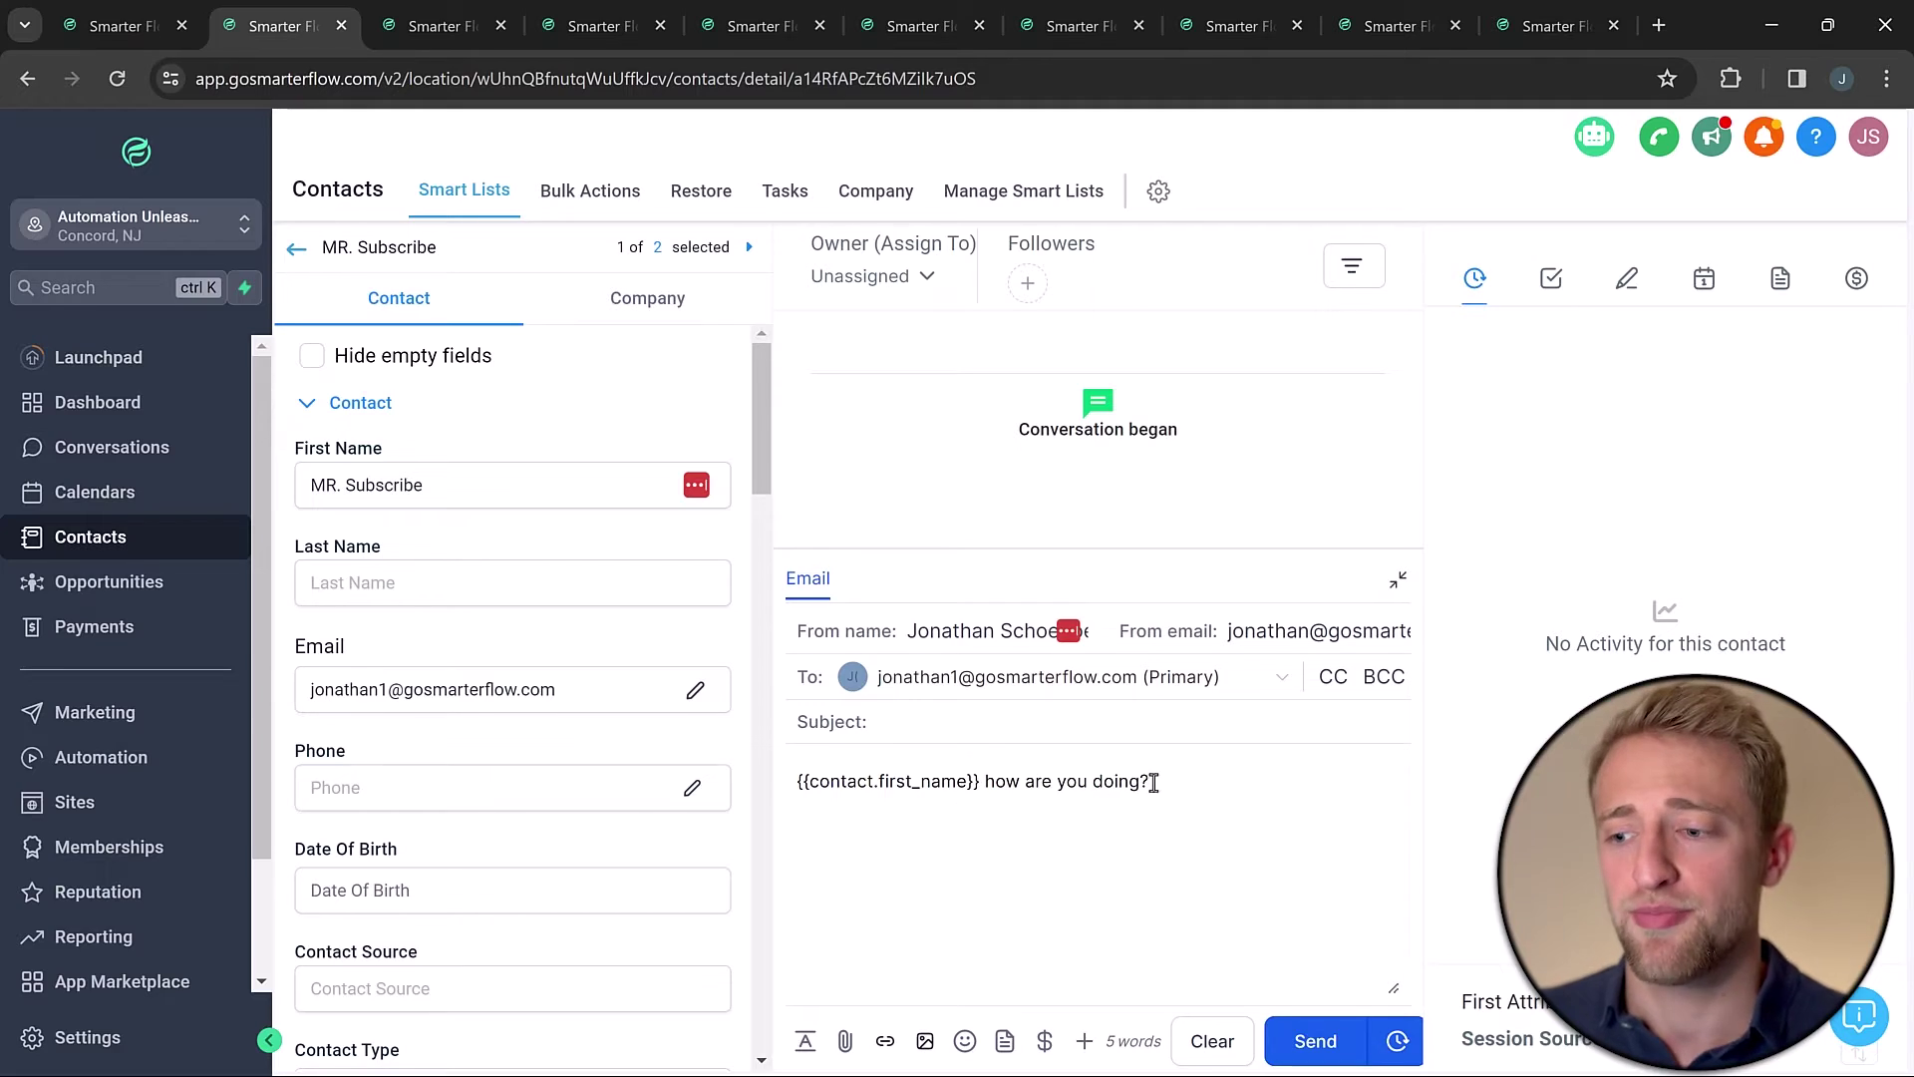
drag(1154, 783, 765, 774)
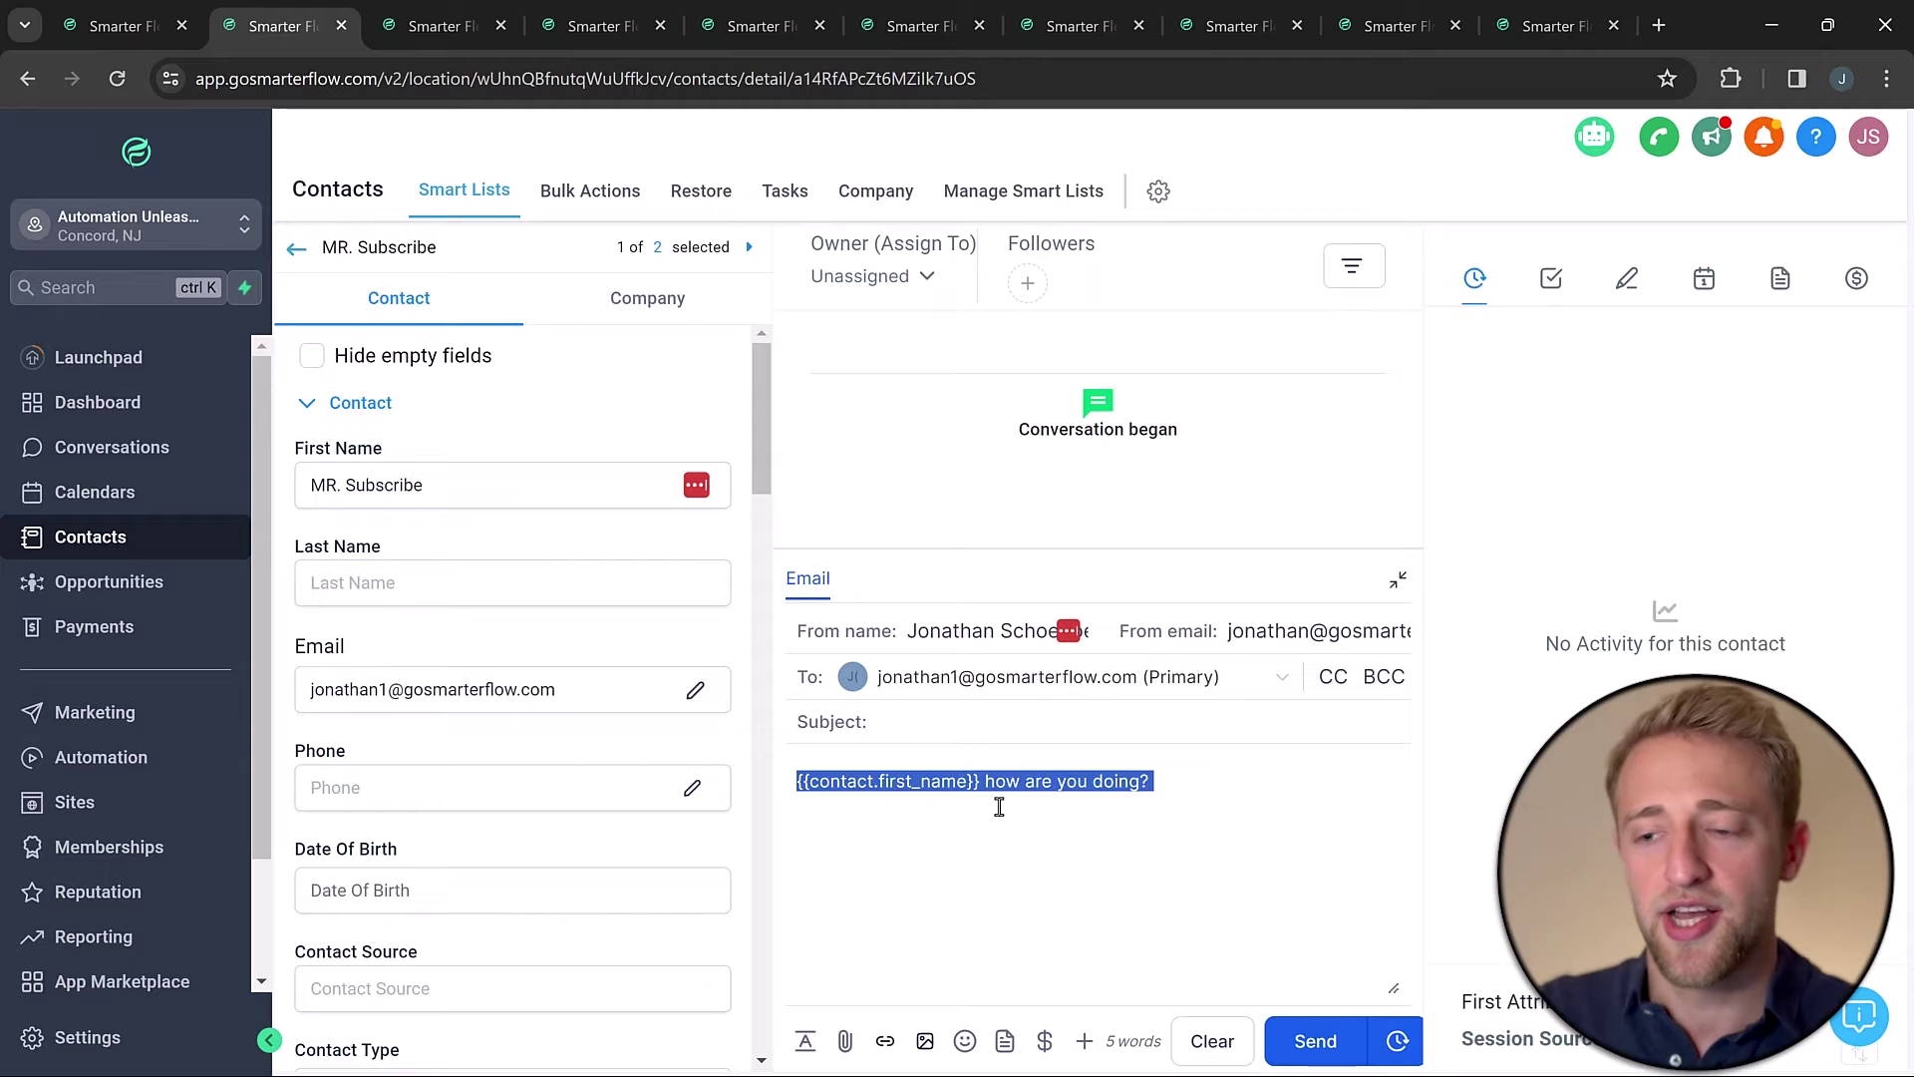
click(1146, 782)
triple_click(1146, 783)
Tick the Spam checkbox in the second contact's Additional Info and discard the change
scroll(649, 746, down, 10)
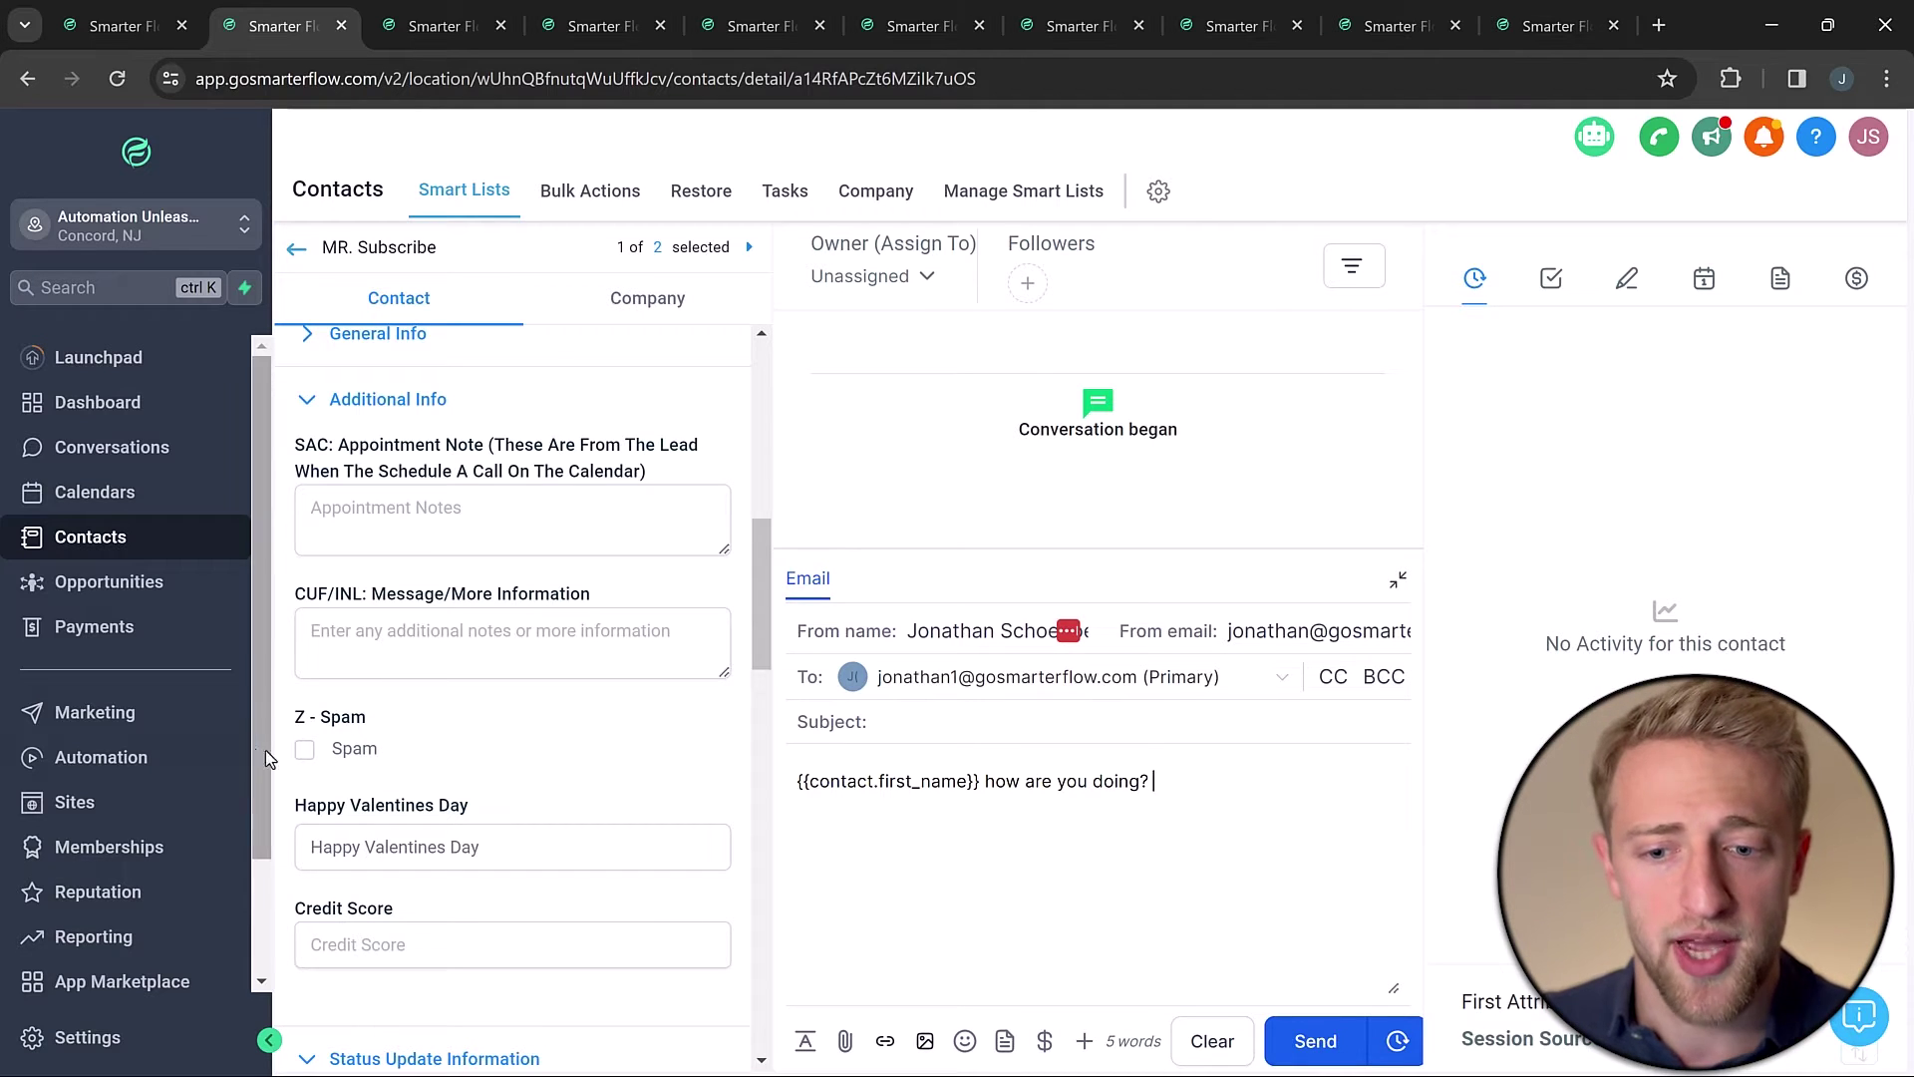
click(306, 753)
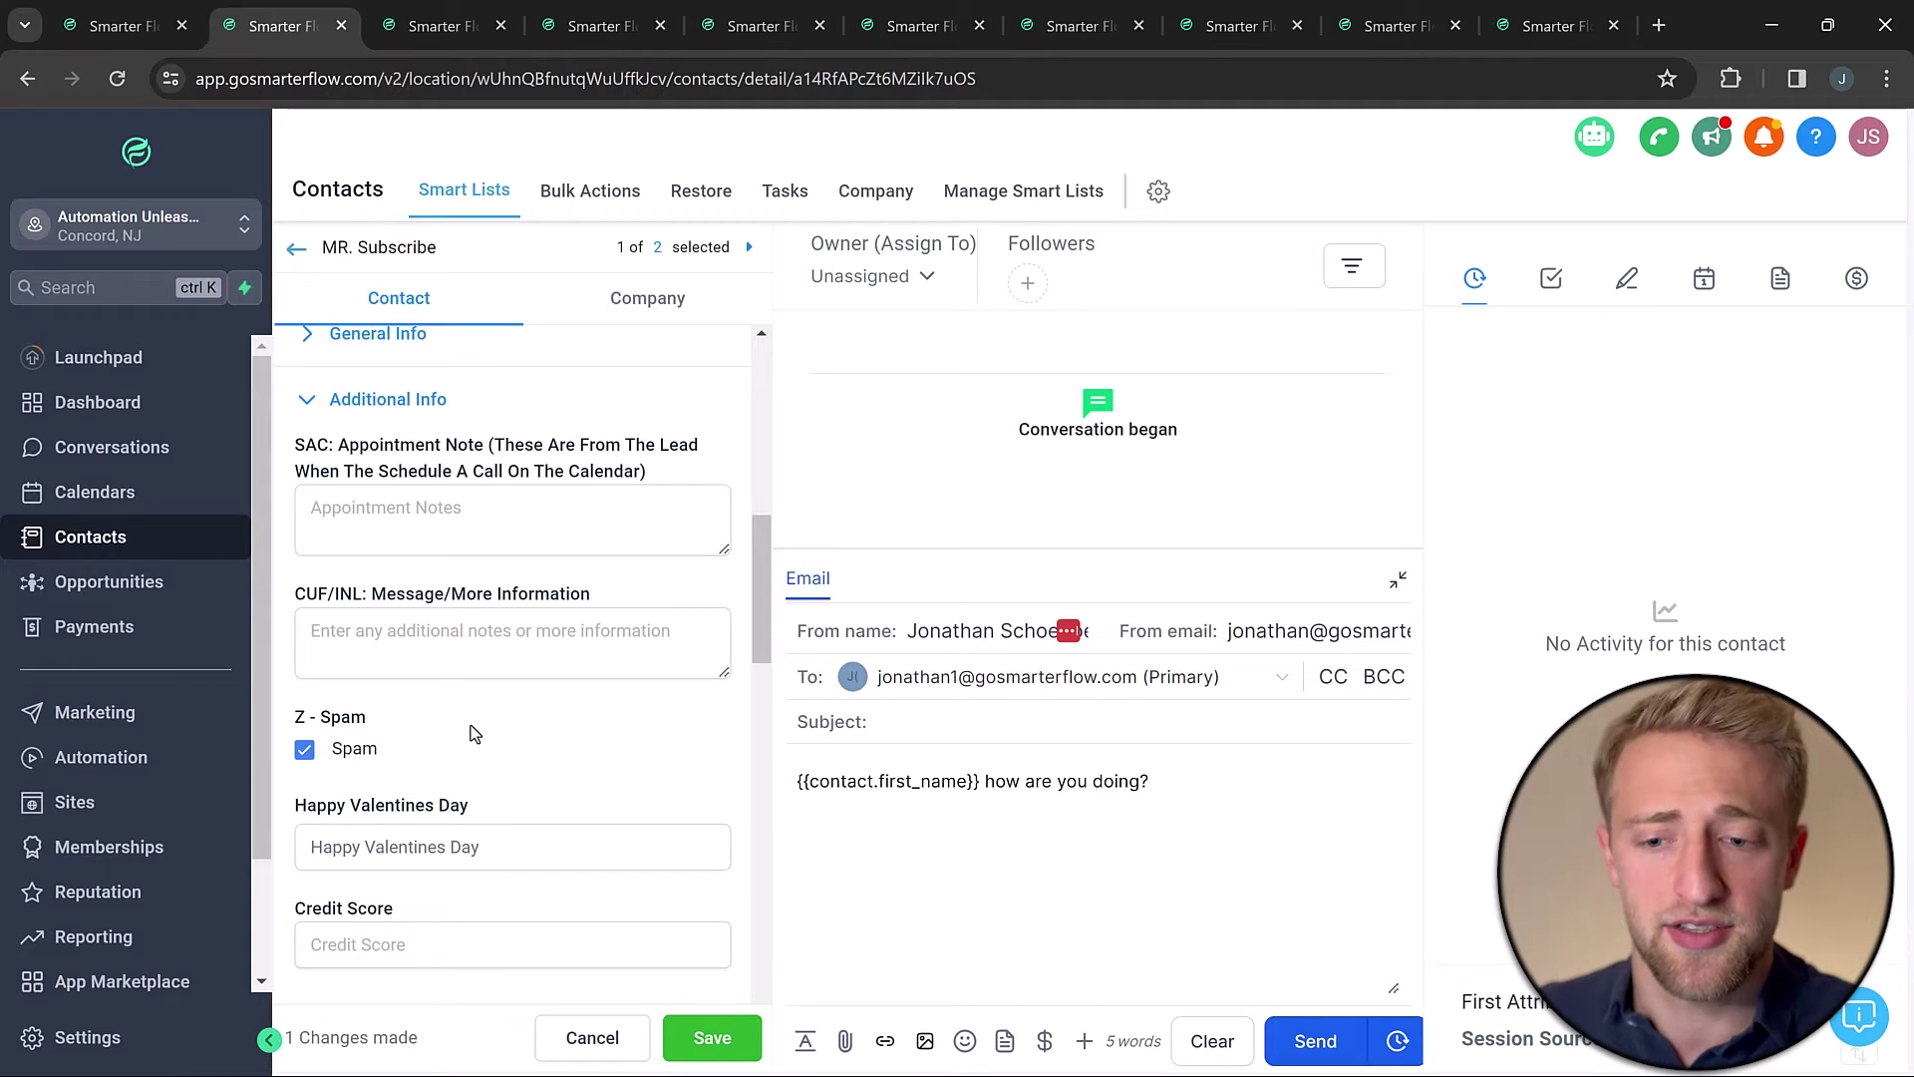
click(595, 1037)
View the SU: Appointment Status choices under Status Update Information on the second contact's record
scroll(547, 769, down, 3)
scroll(547, 769, down, 4)
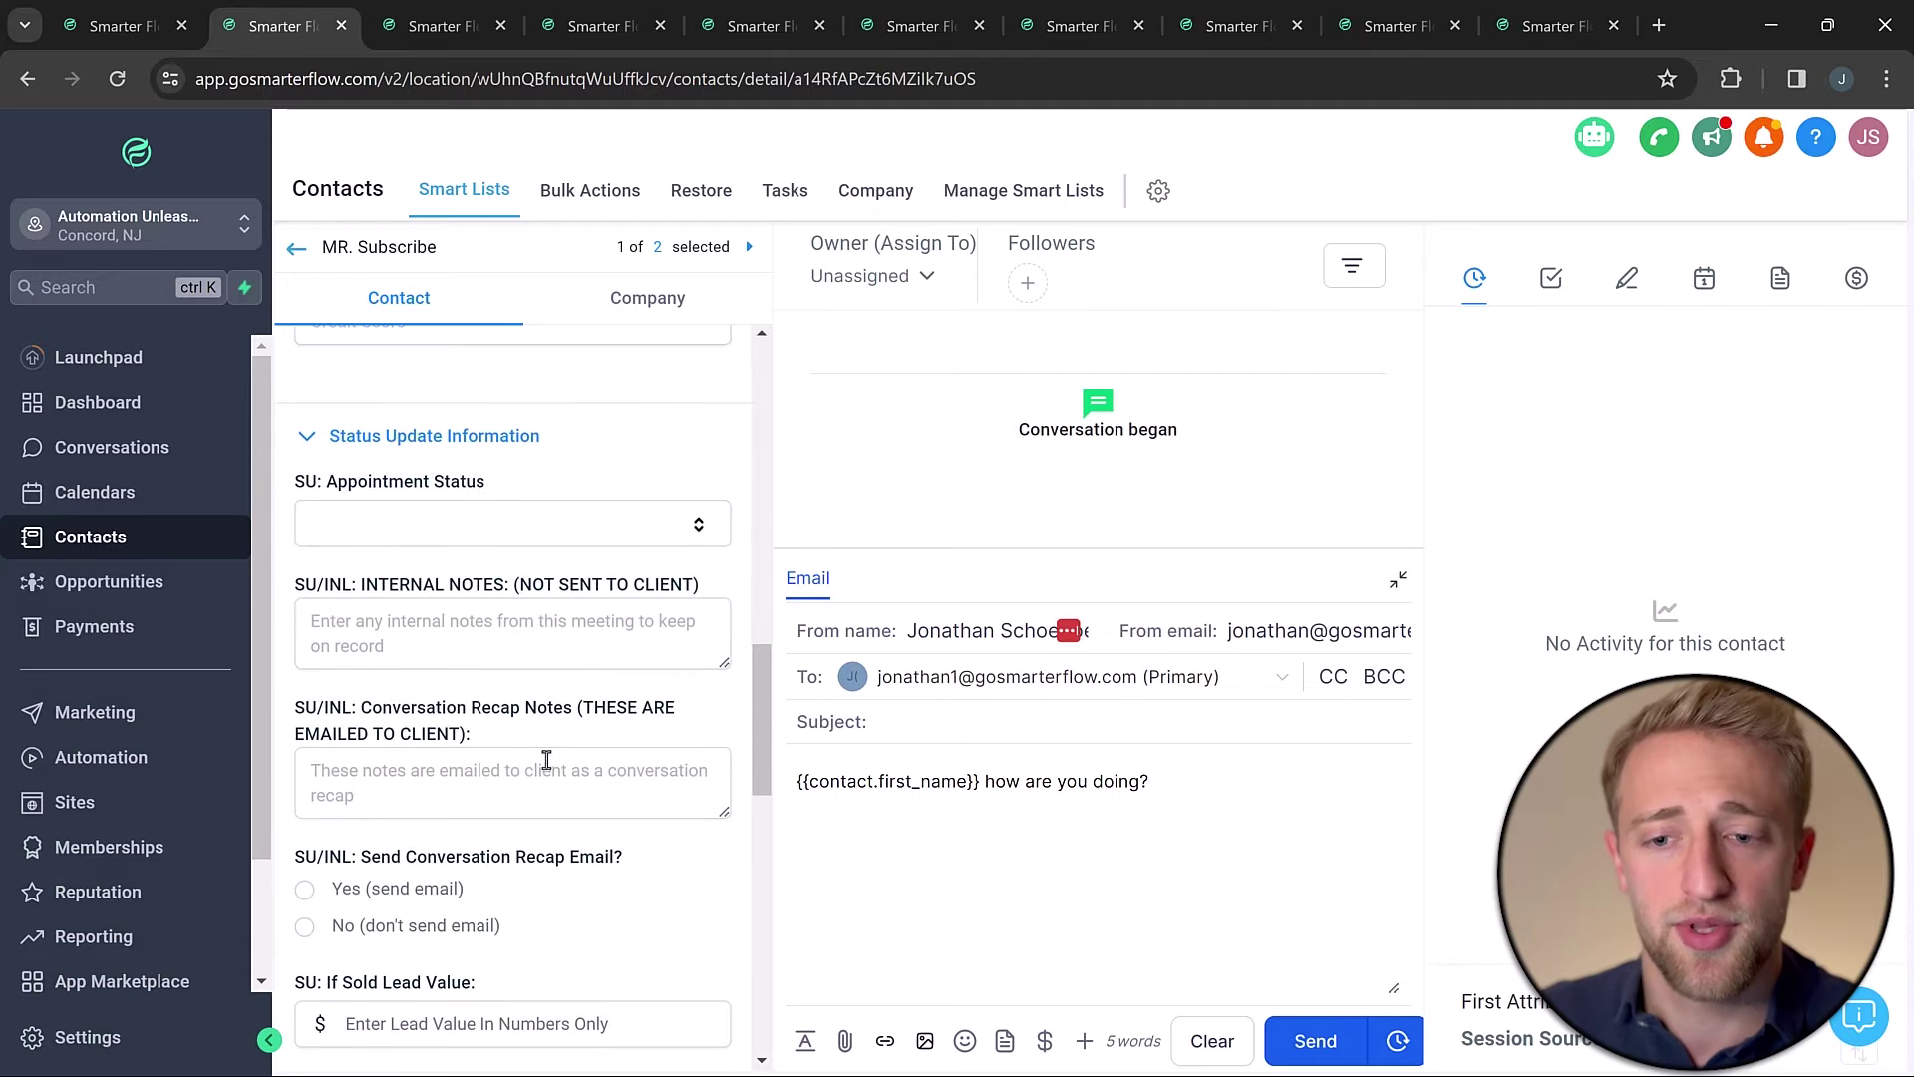
click(484, 540)
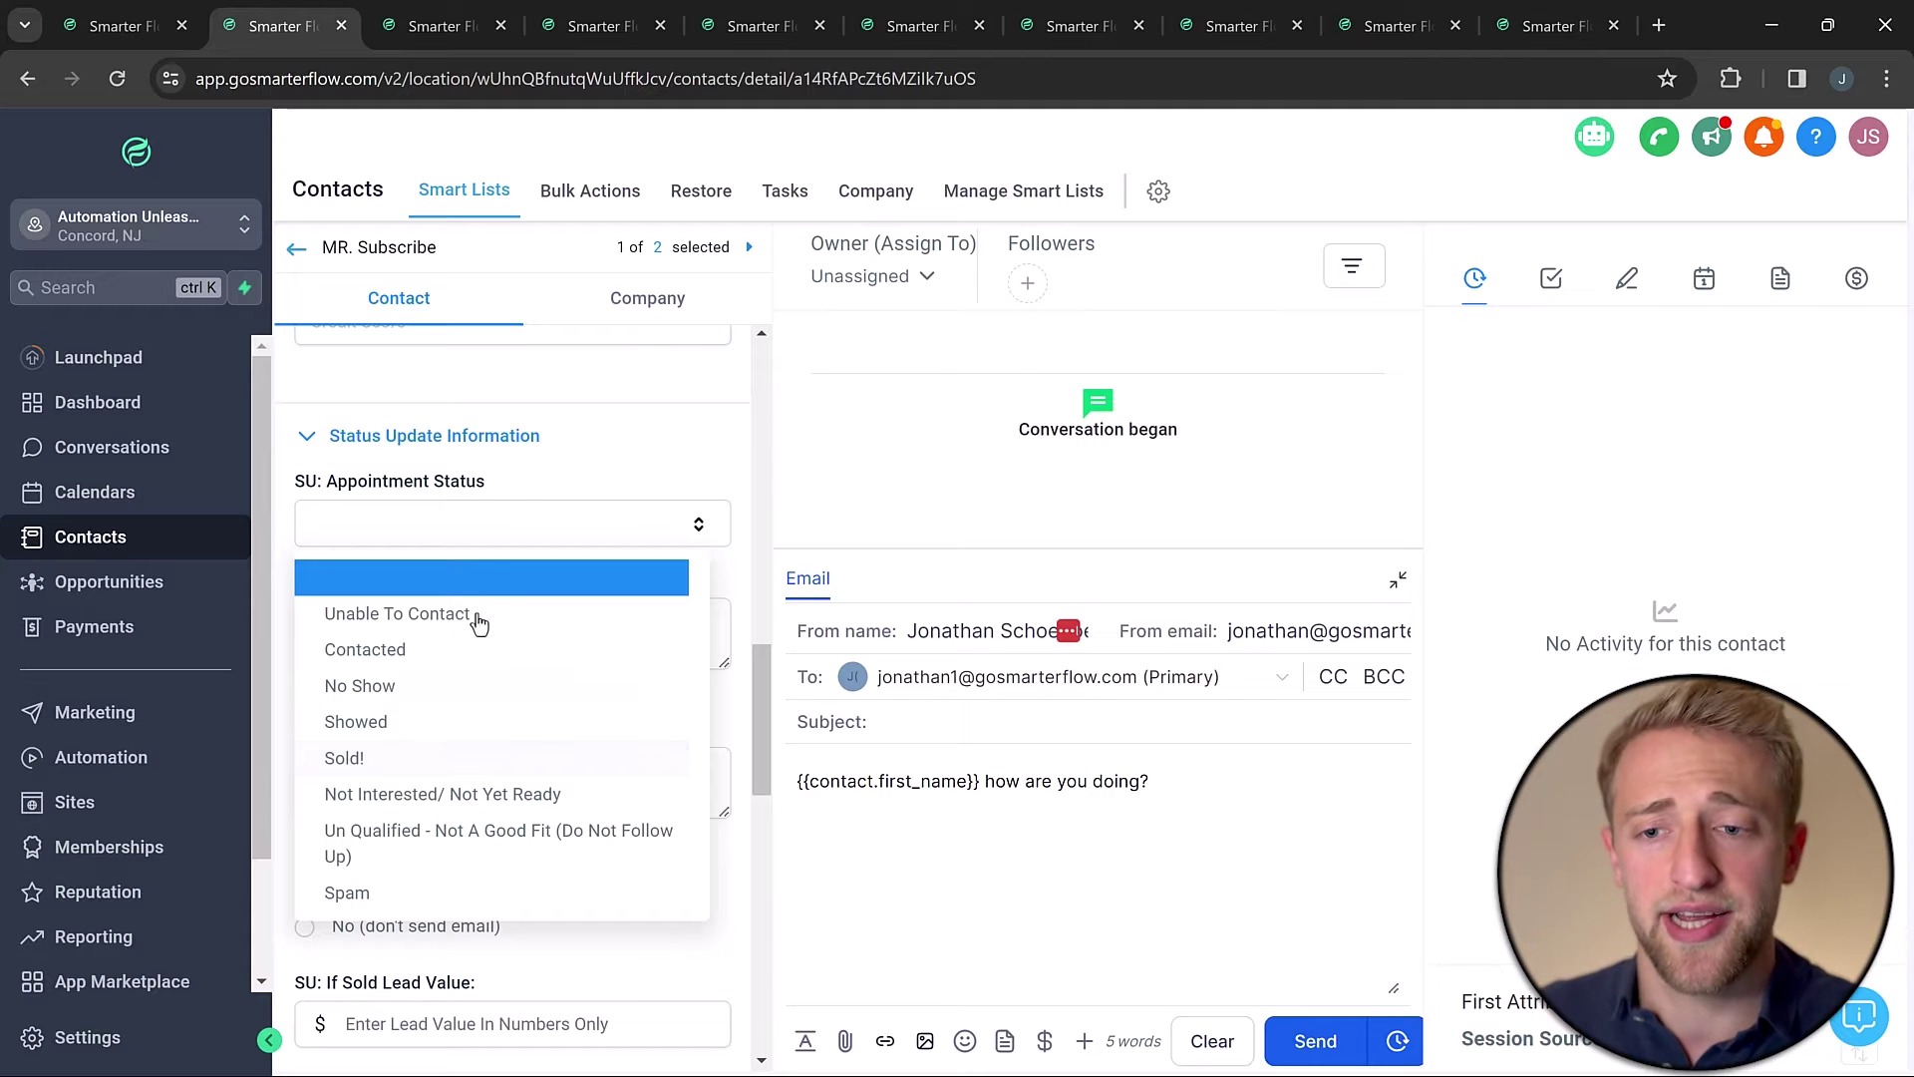
click(735, 444)
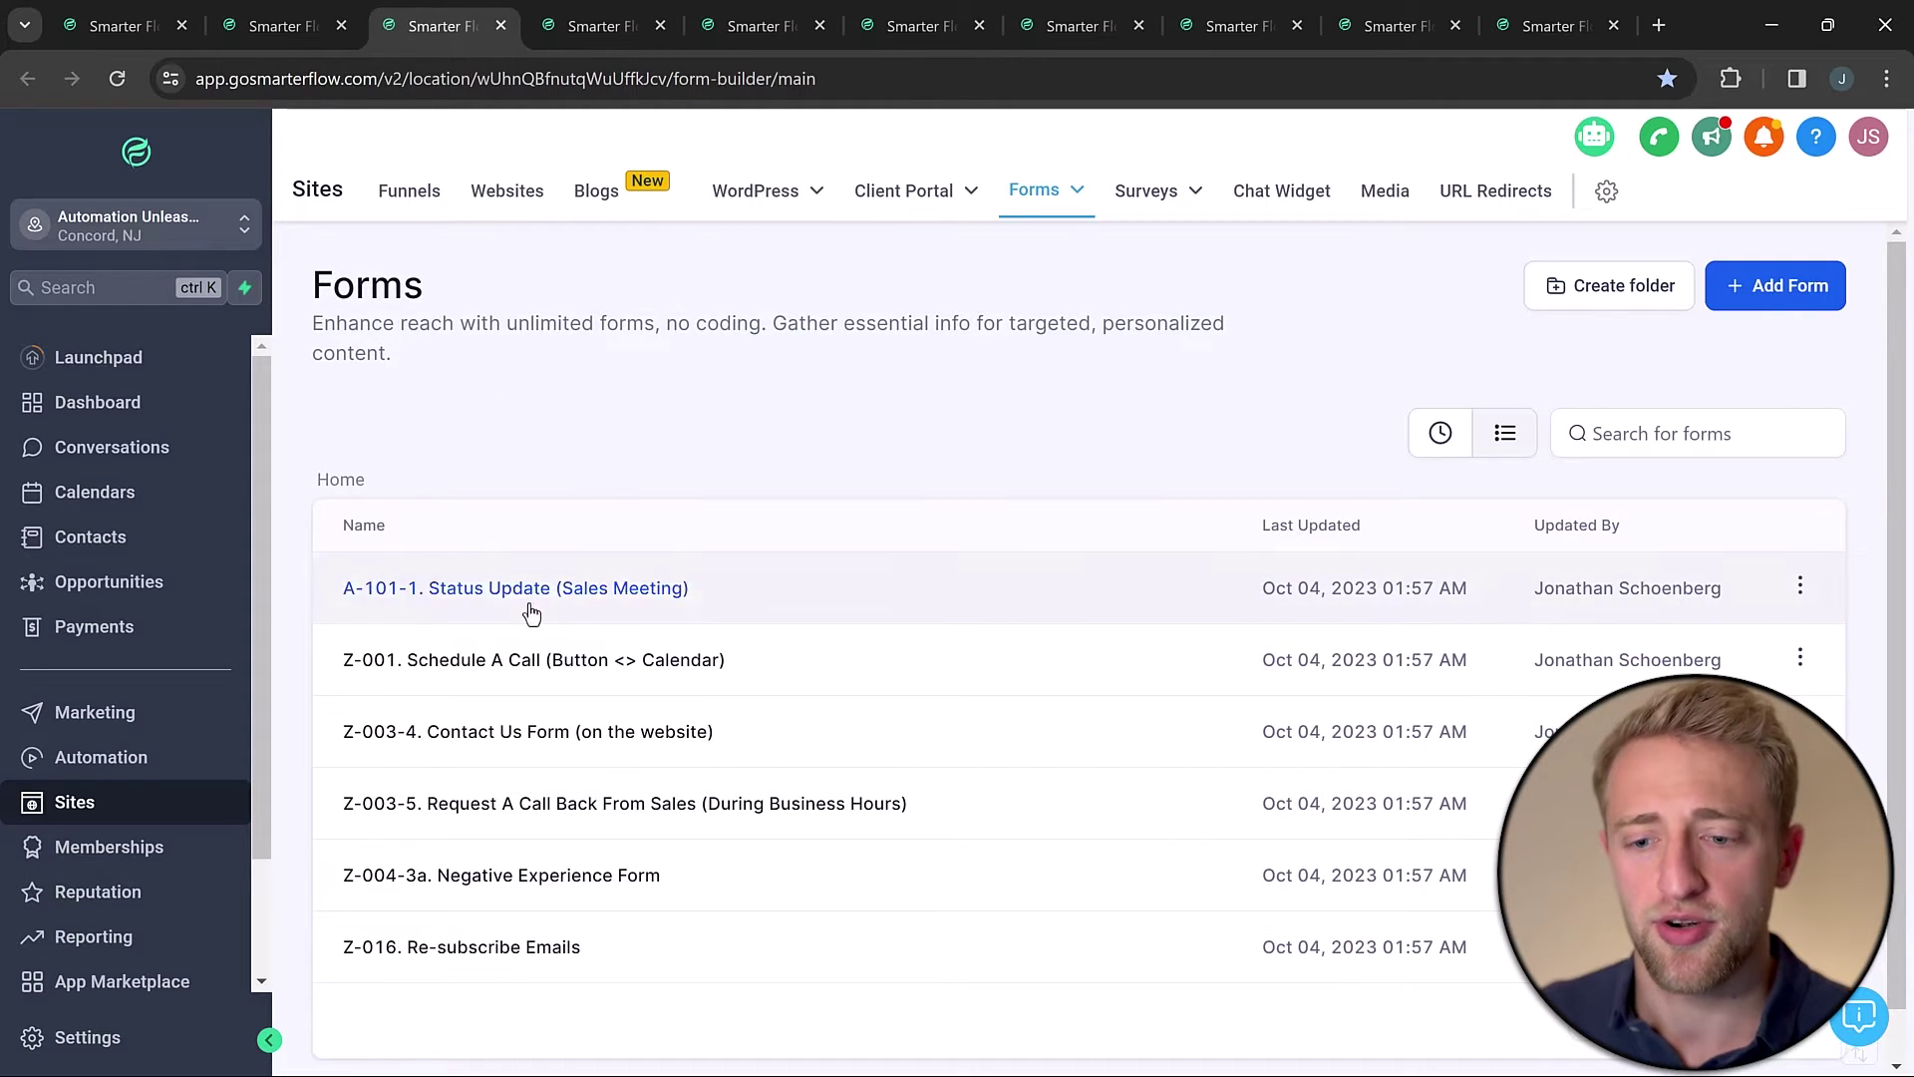
Switch to the Z-003-4 Contact Us Form in the form builder and examine its Quick Add elements and available custom fields
click(602, 27)
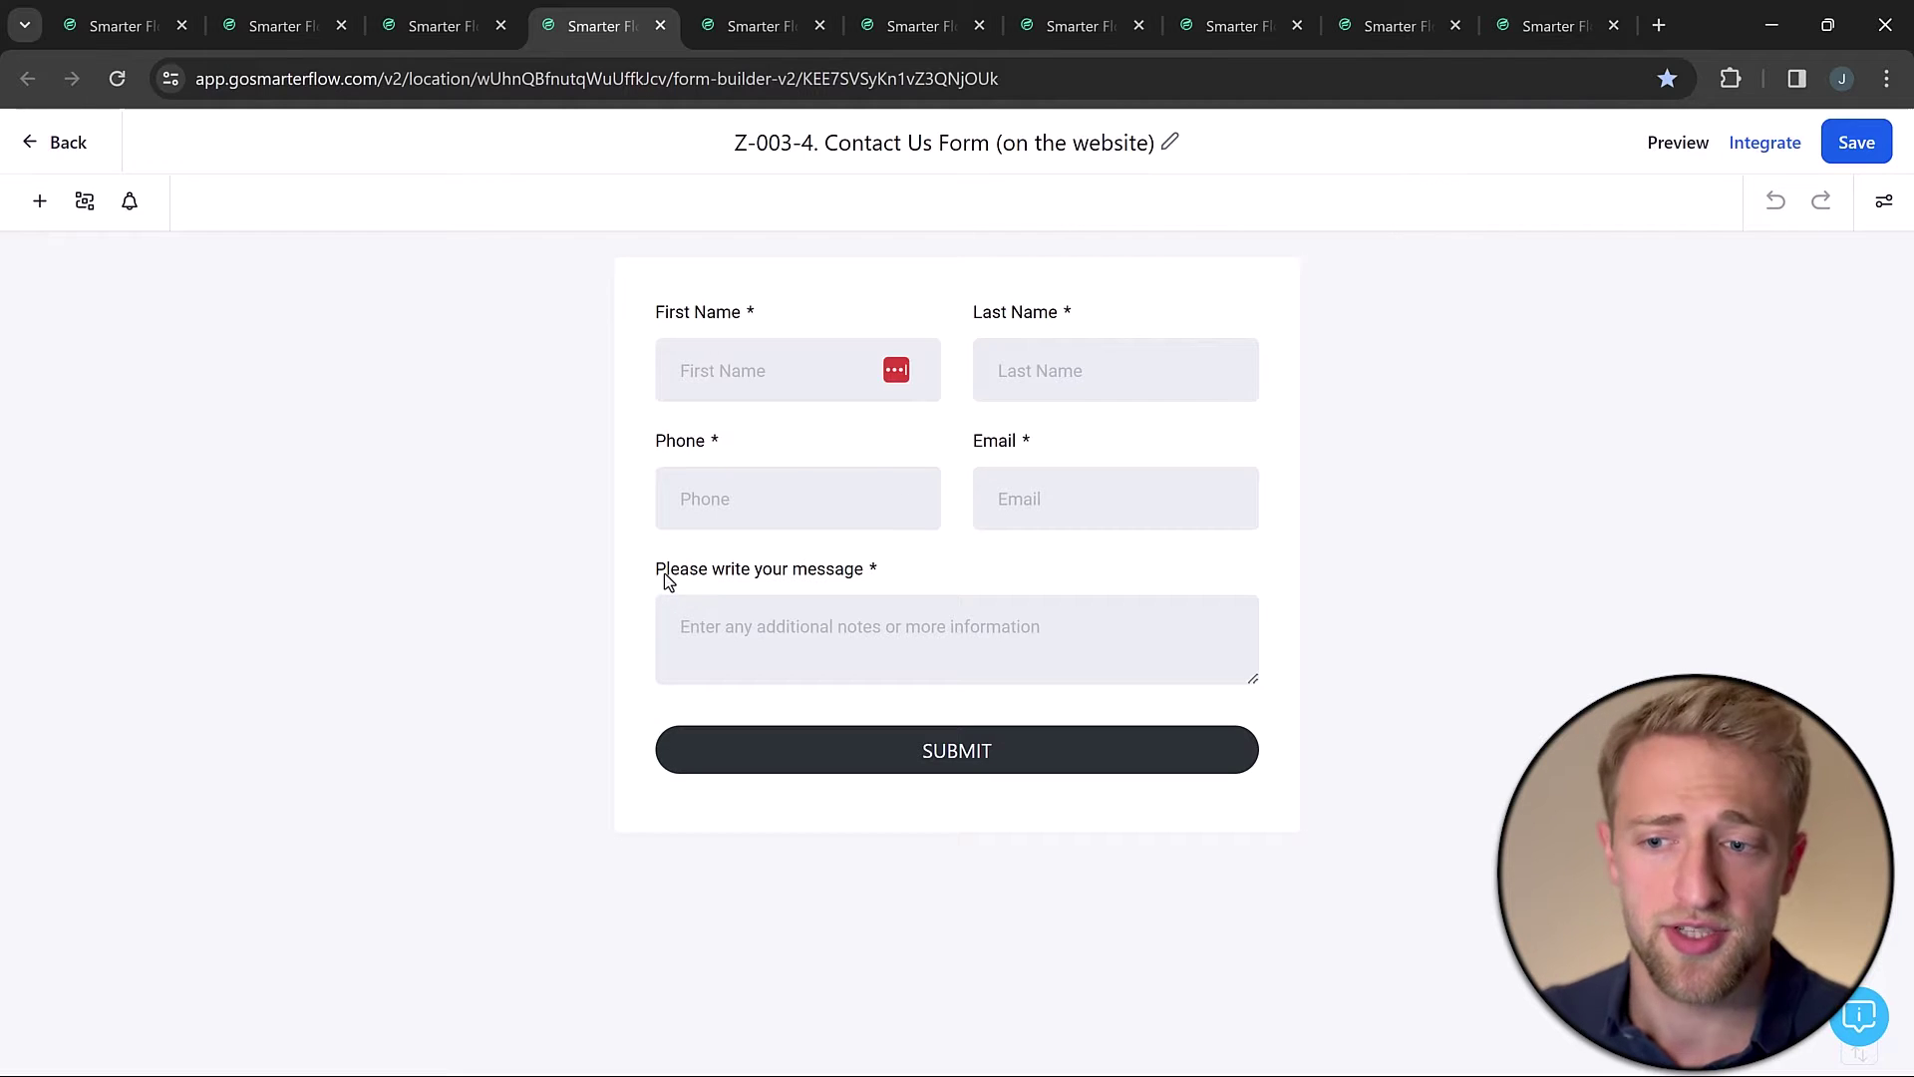
click(40, 213)
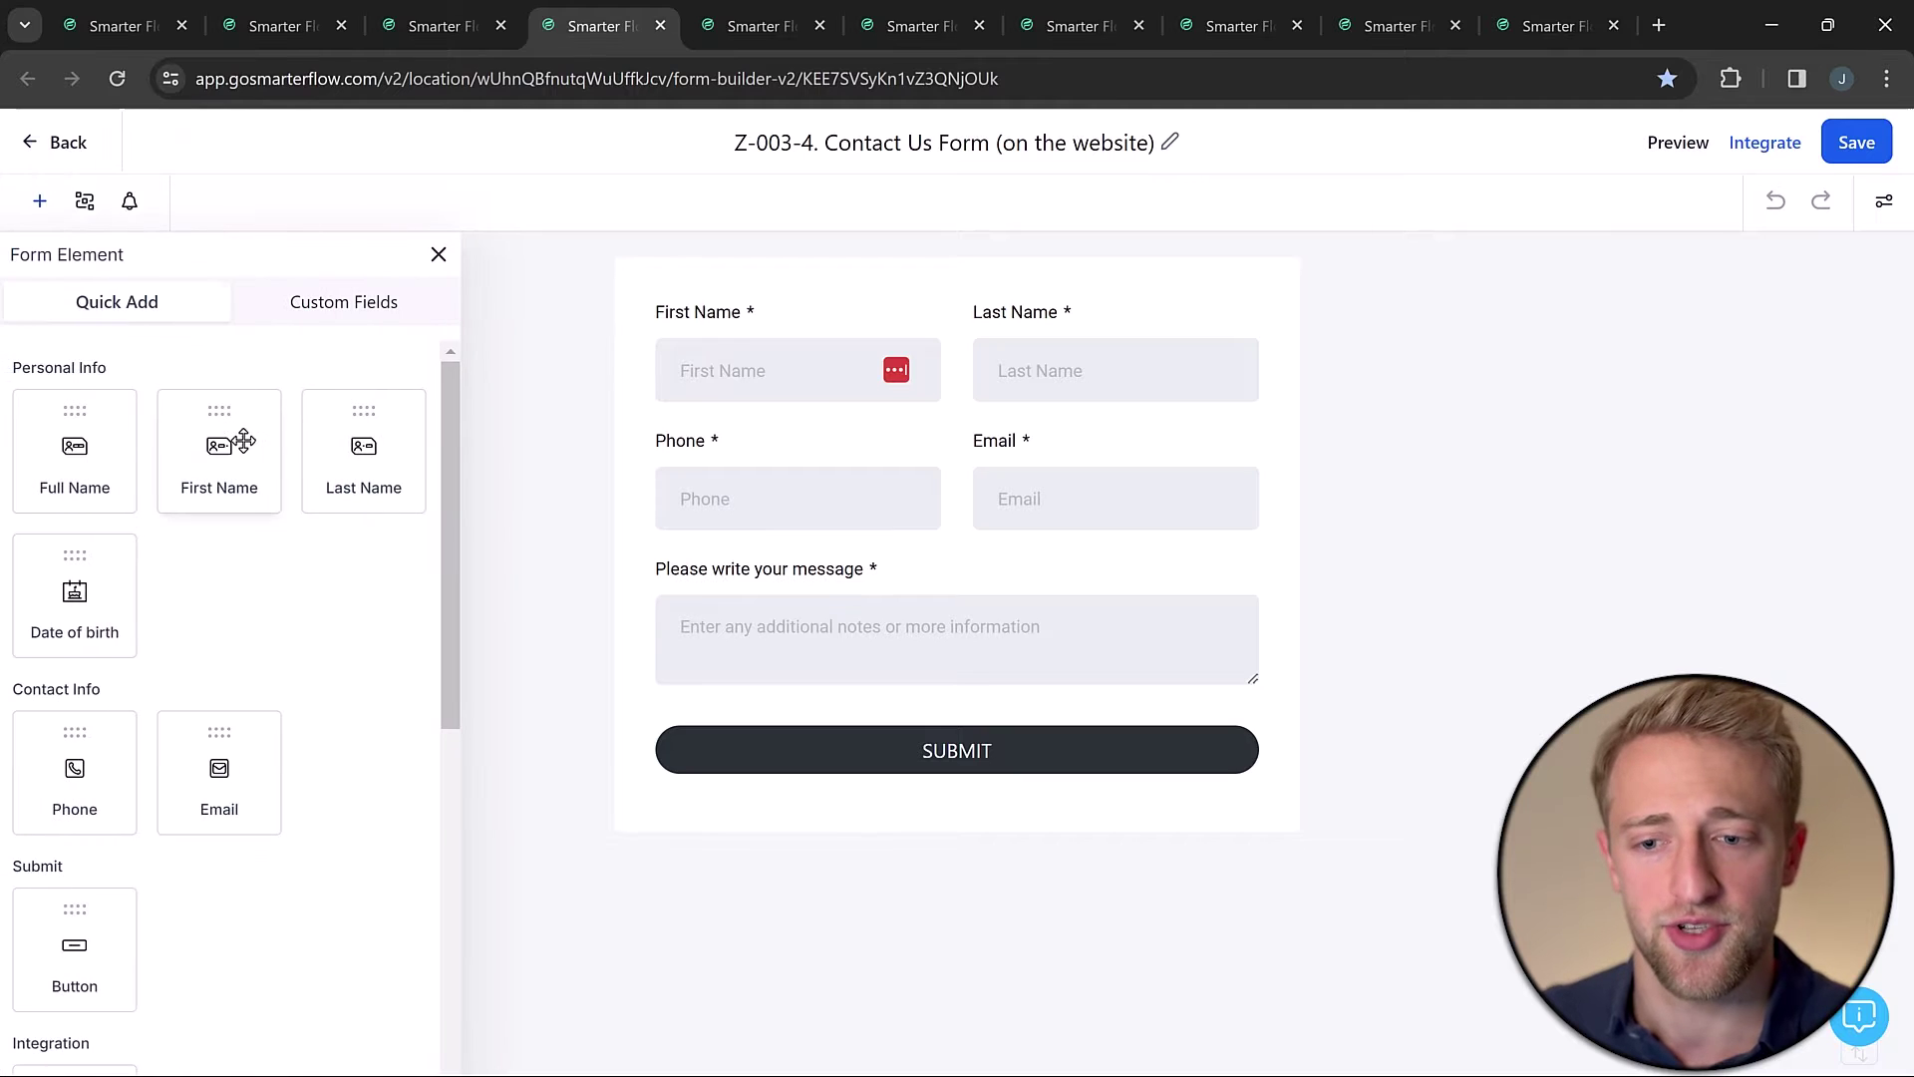
scroll(243, 439, down, 8)
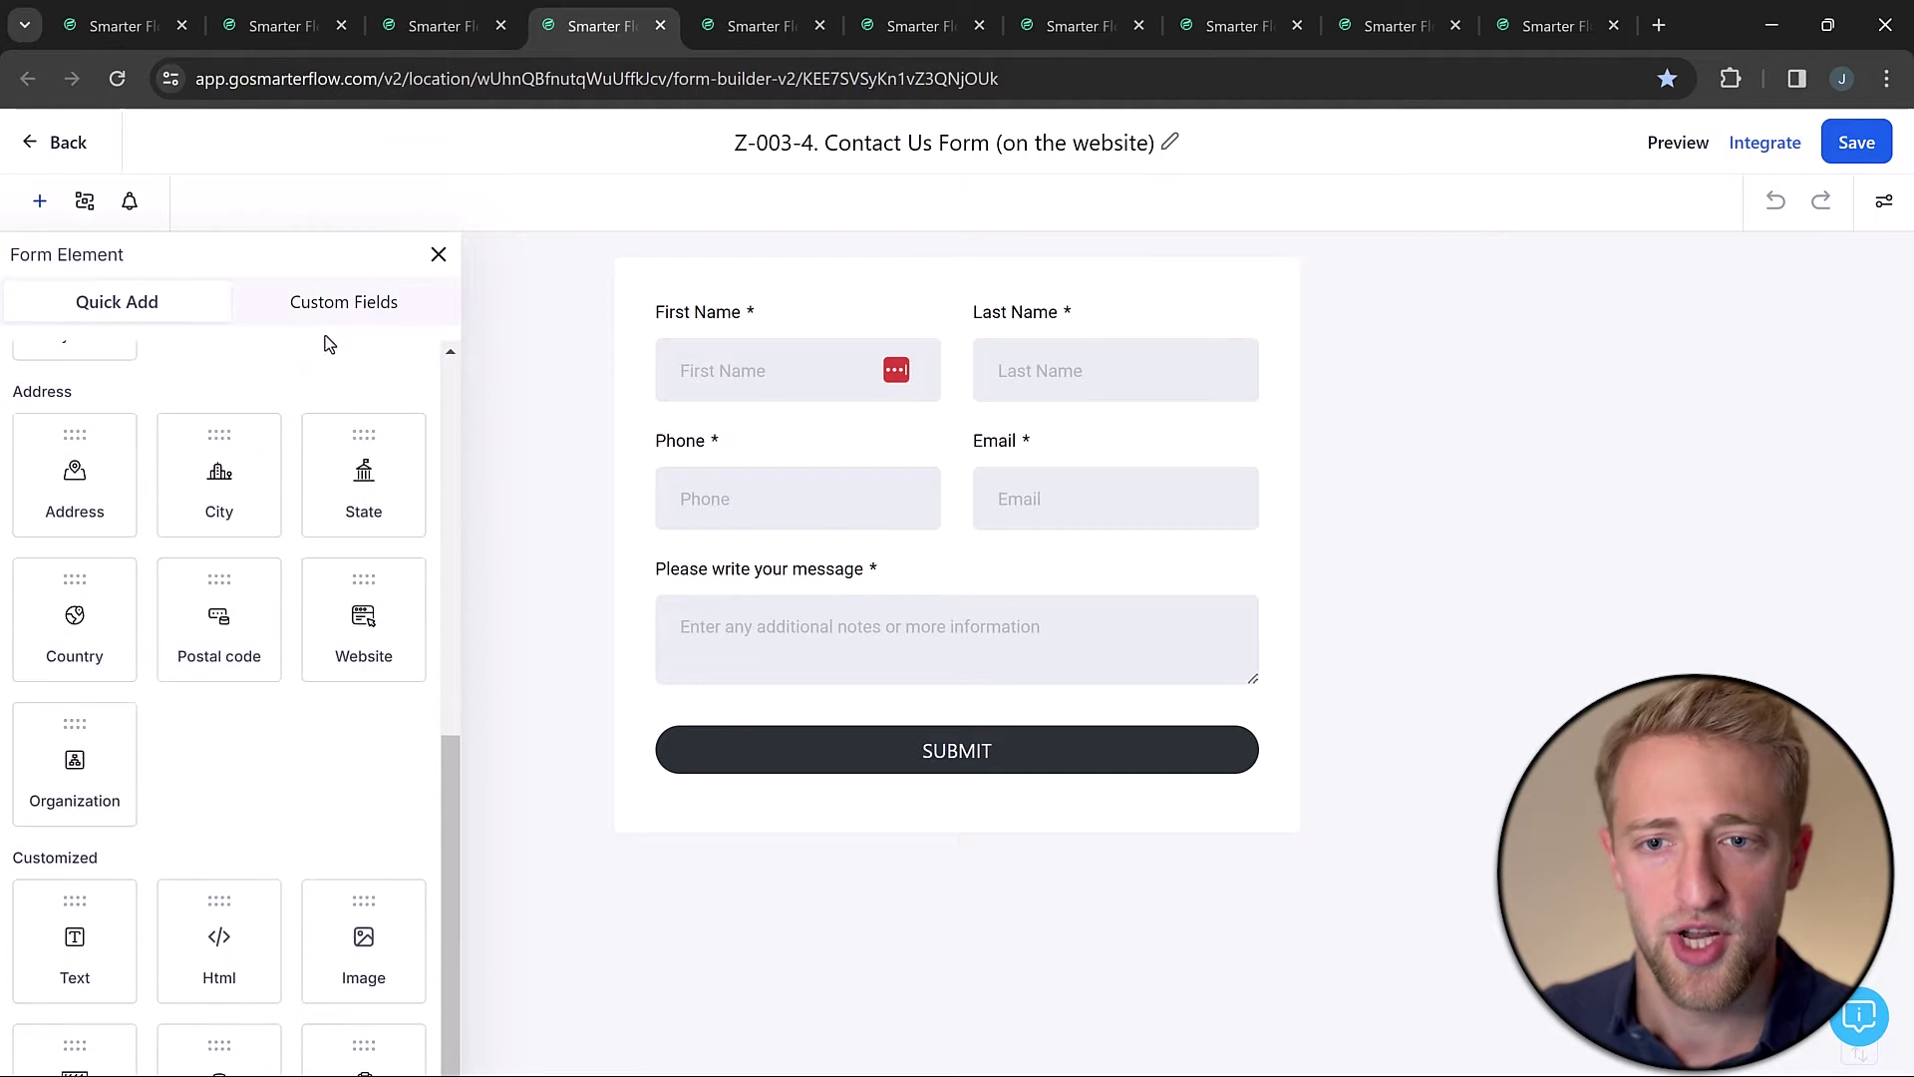
scroll(329, 343, up, 1)
click(335, 309)
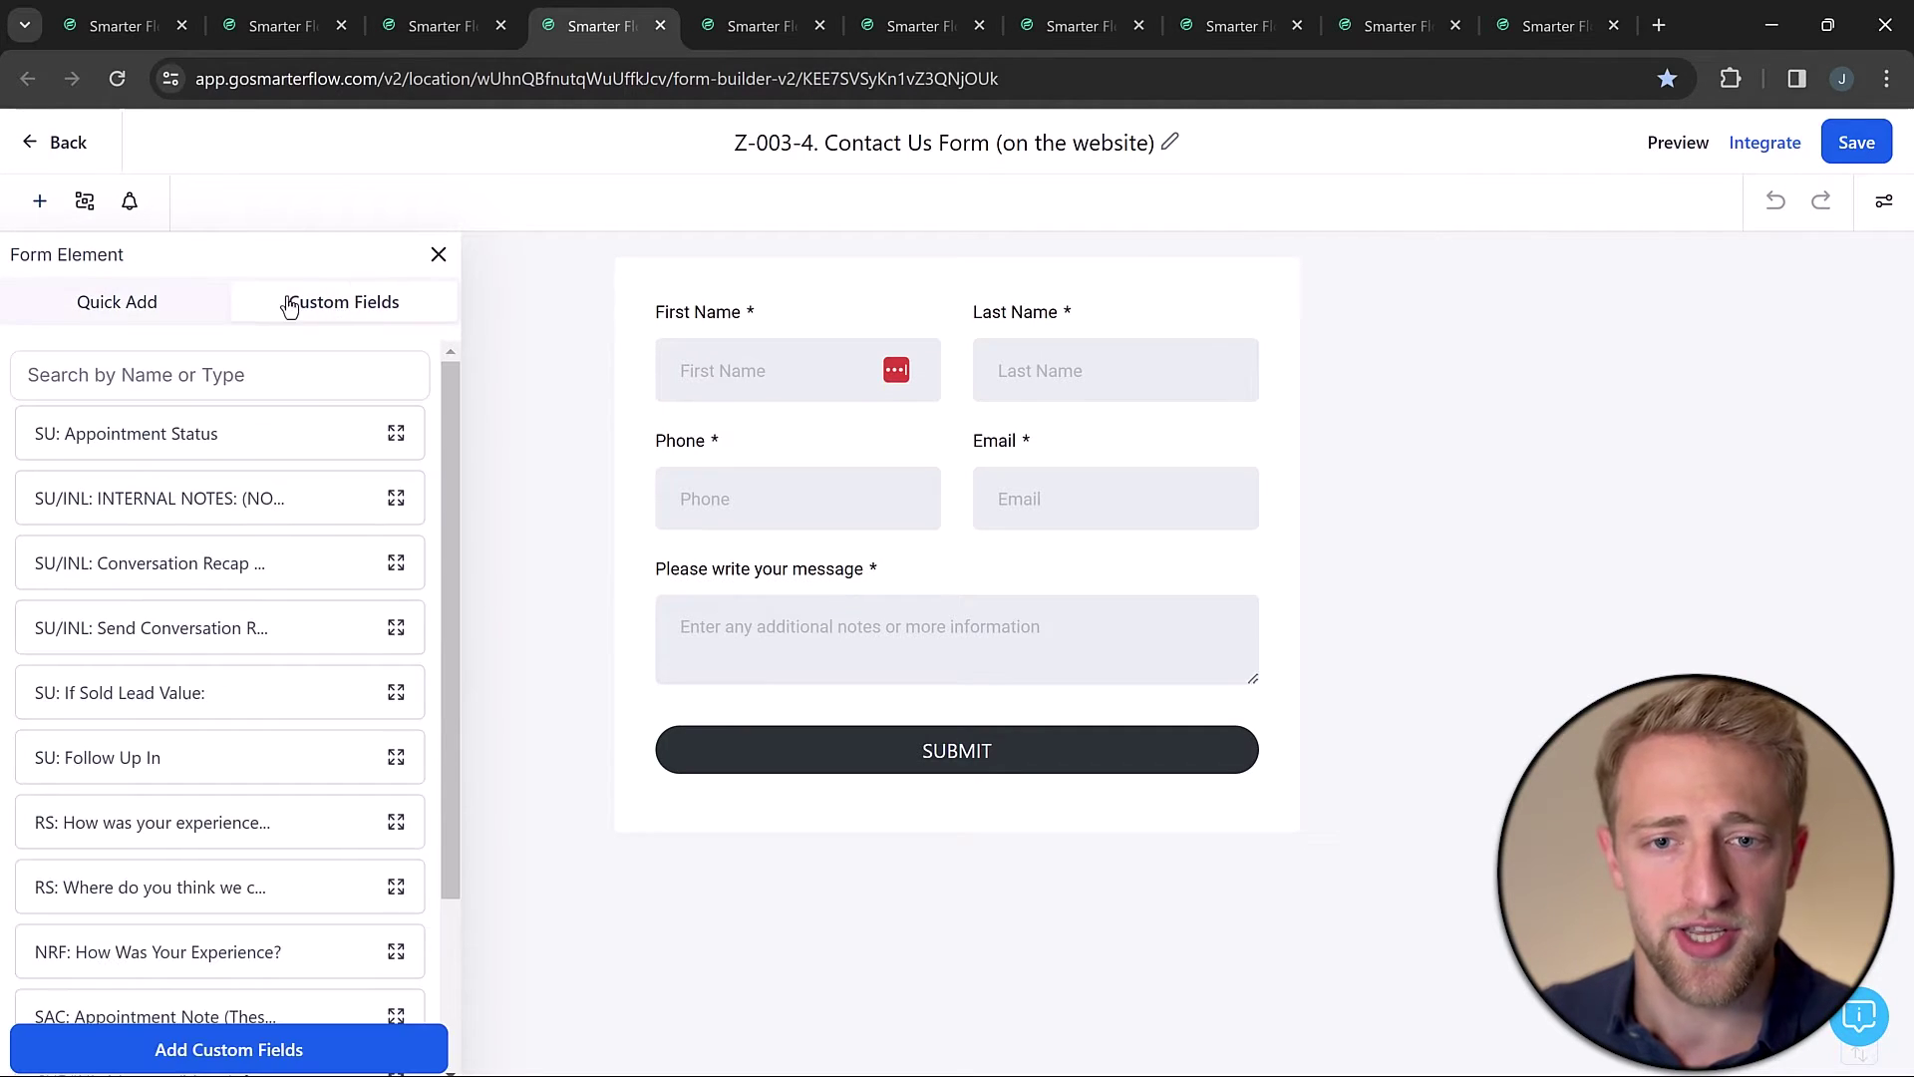
click(146, 311)
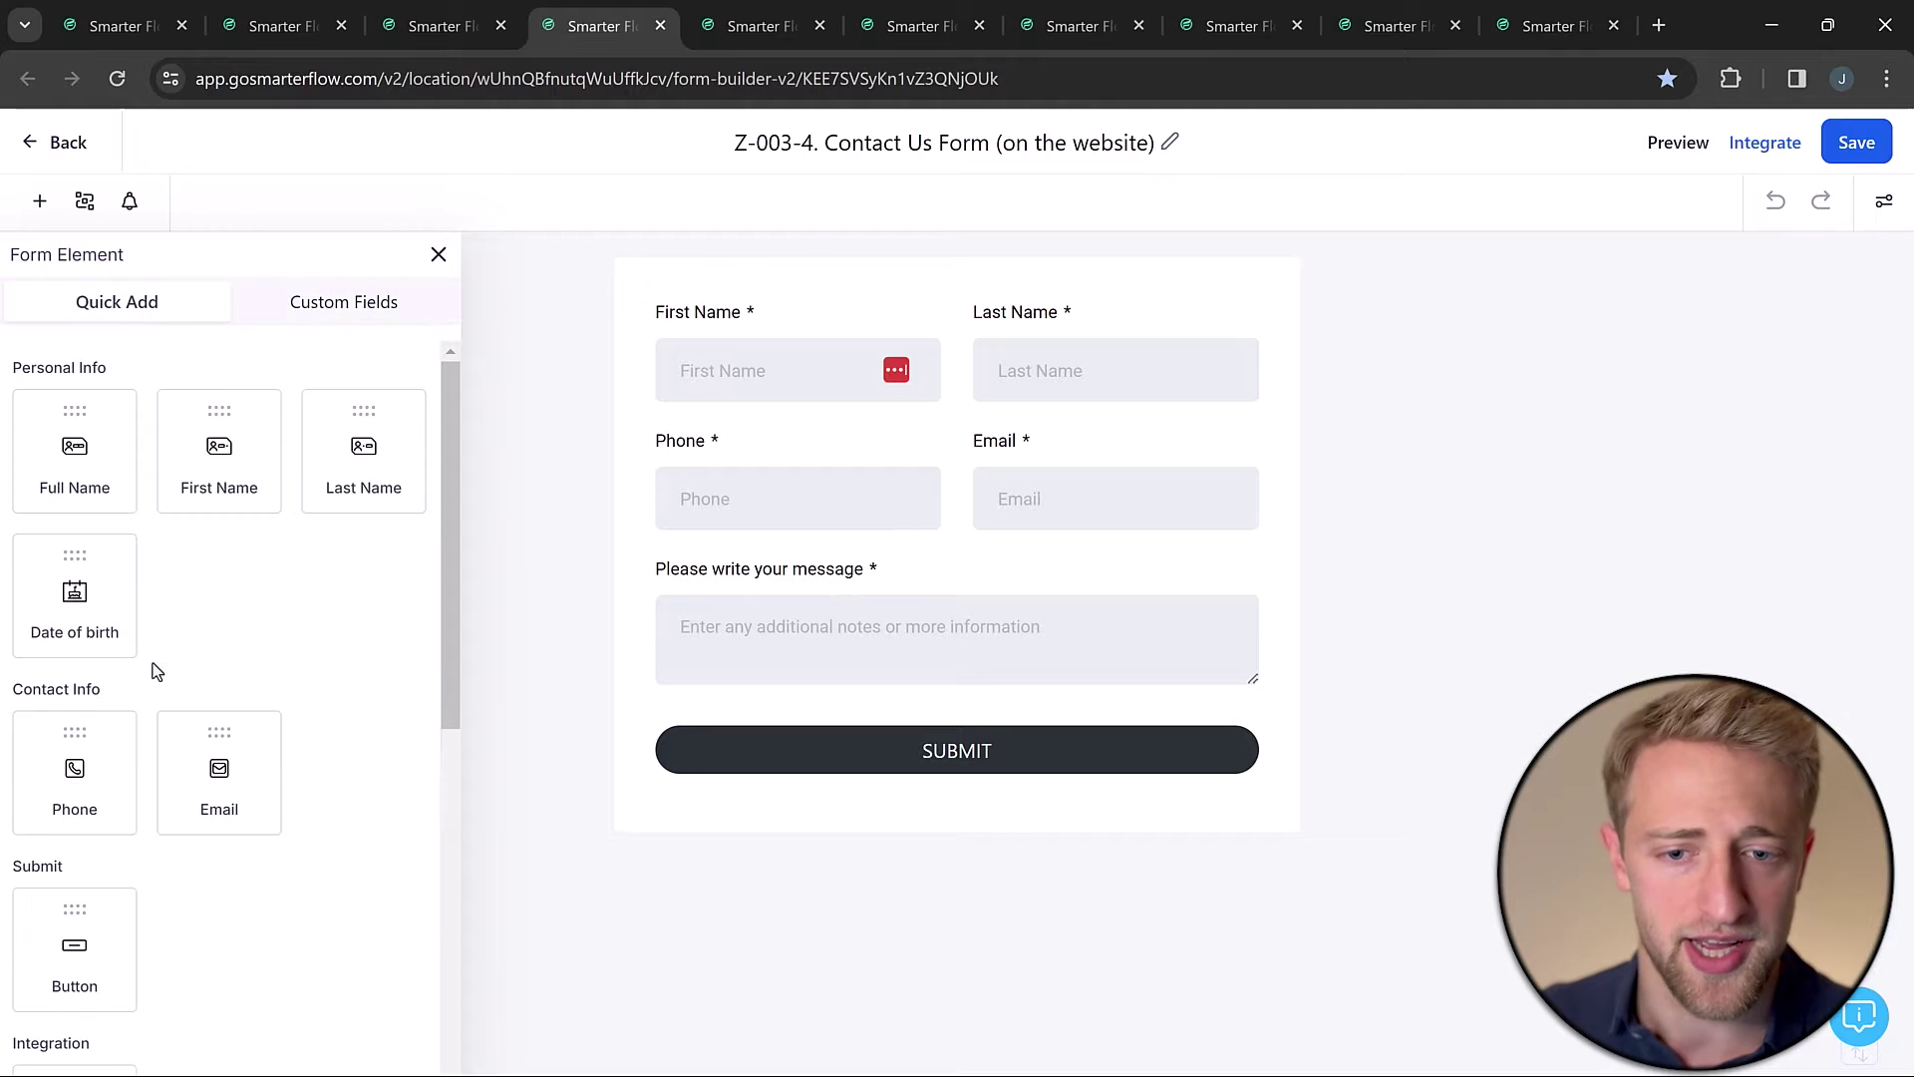
click(359, 303)
scroll(259, 748, down, 2)
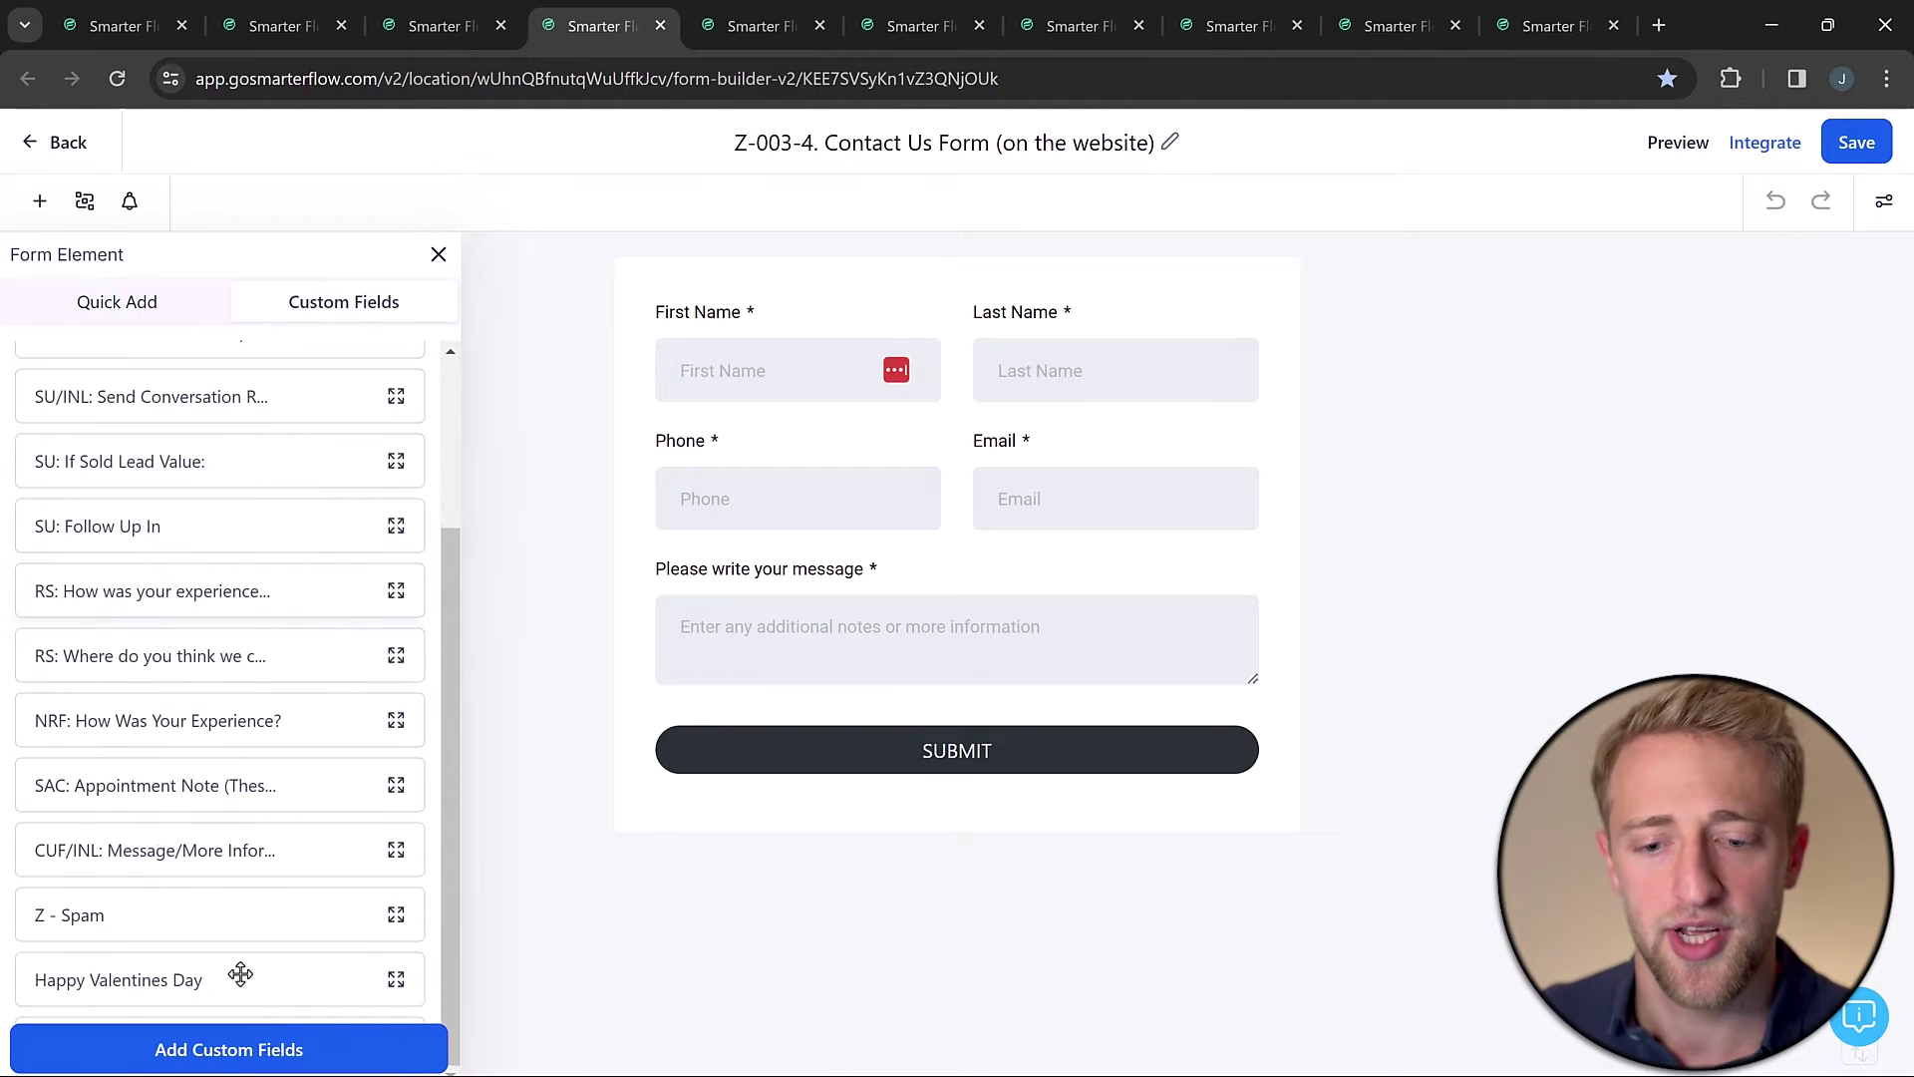
Start a new Single Line custom field and name it "My personal Credit score"
click(223, 1055)
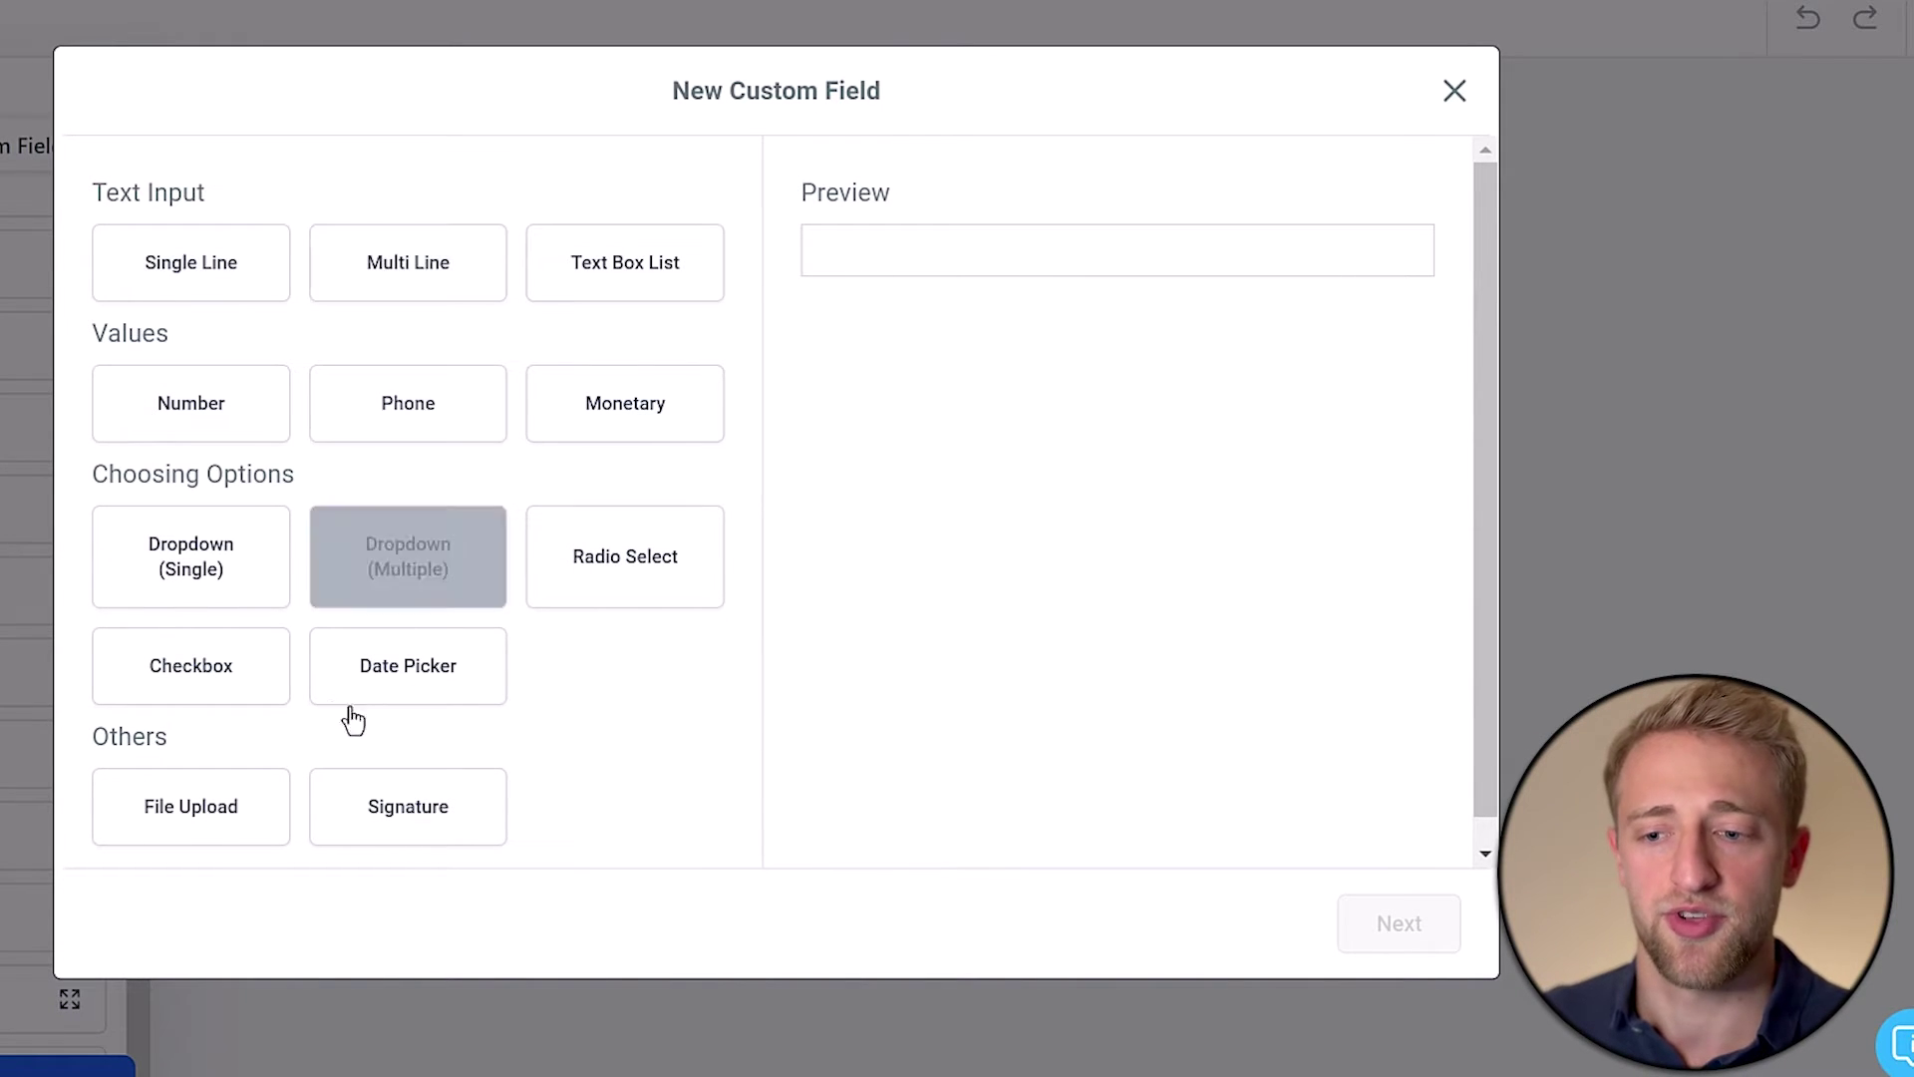
click(194, 257)
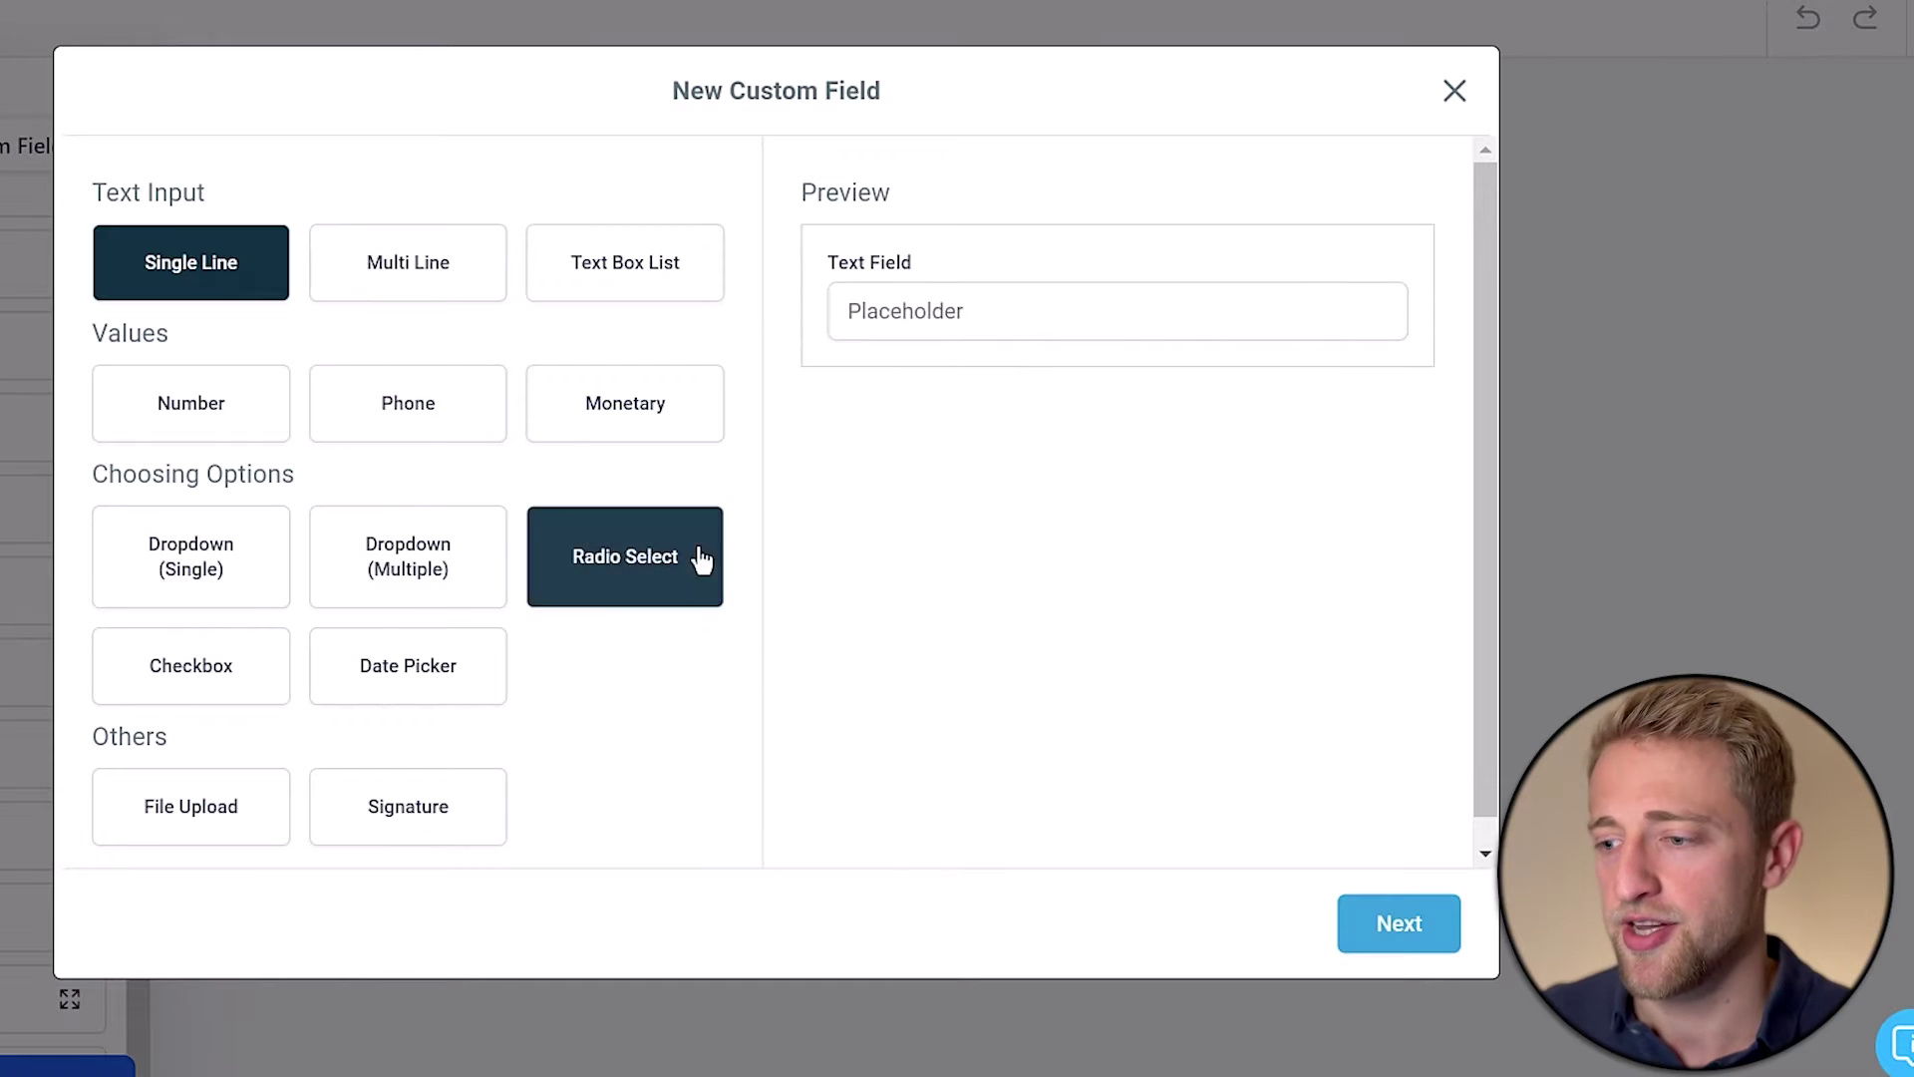
click(1397, 927)
click(411, 430)
text(My per)
text(sonal)
text( Cree)
text(it score)
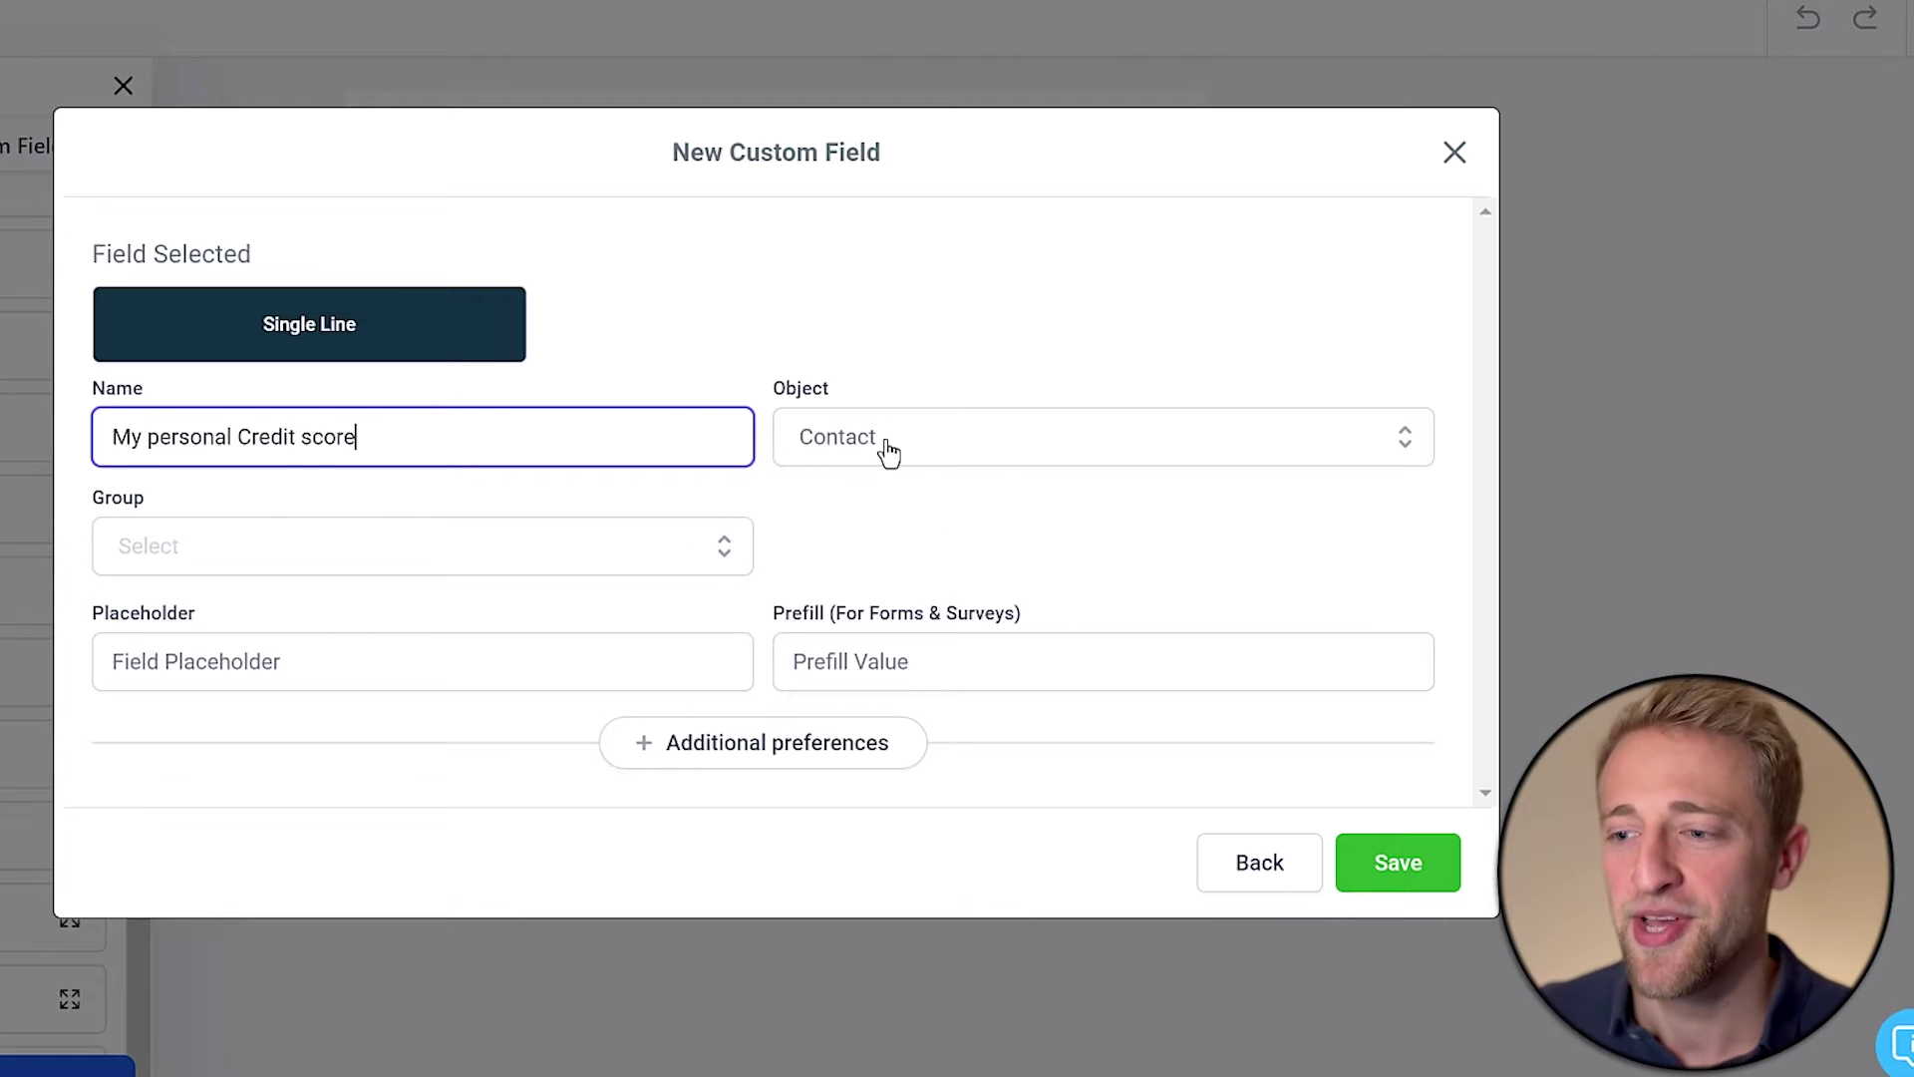
Look through the Object choices and the Group choices available for the new Single Line custom field
click(1014, 451)
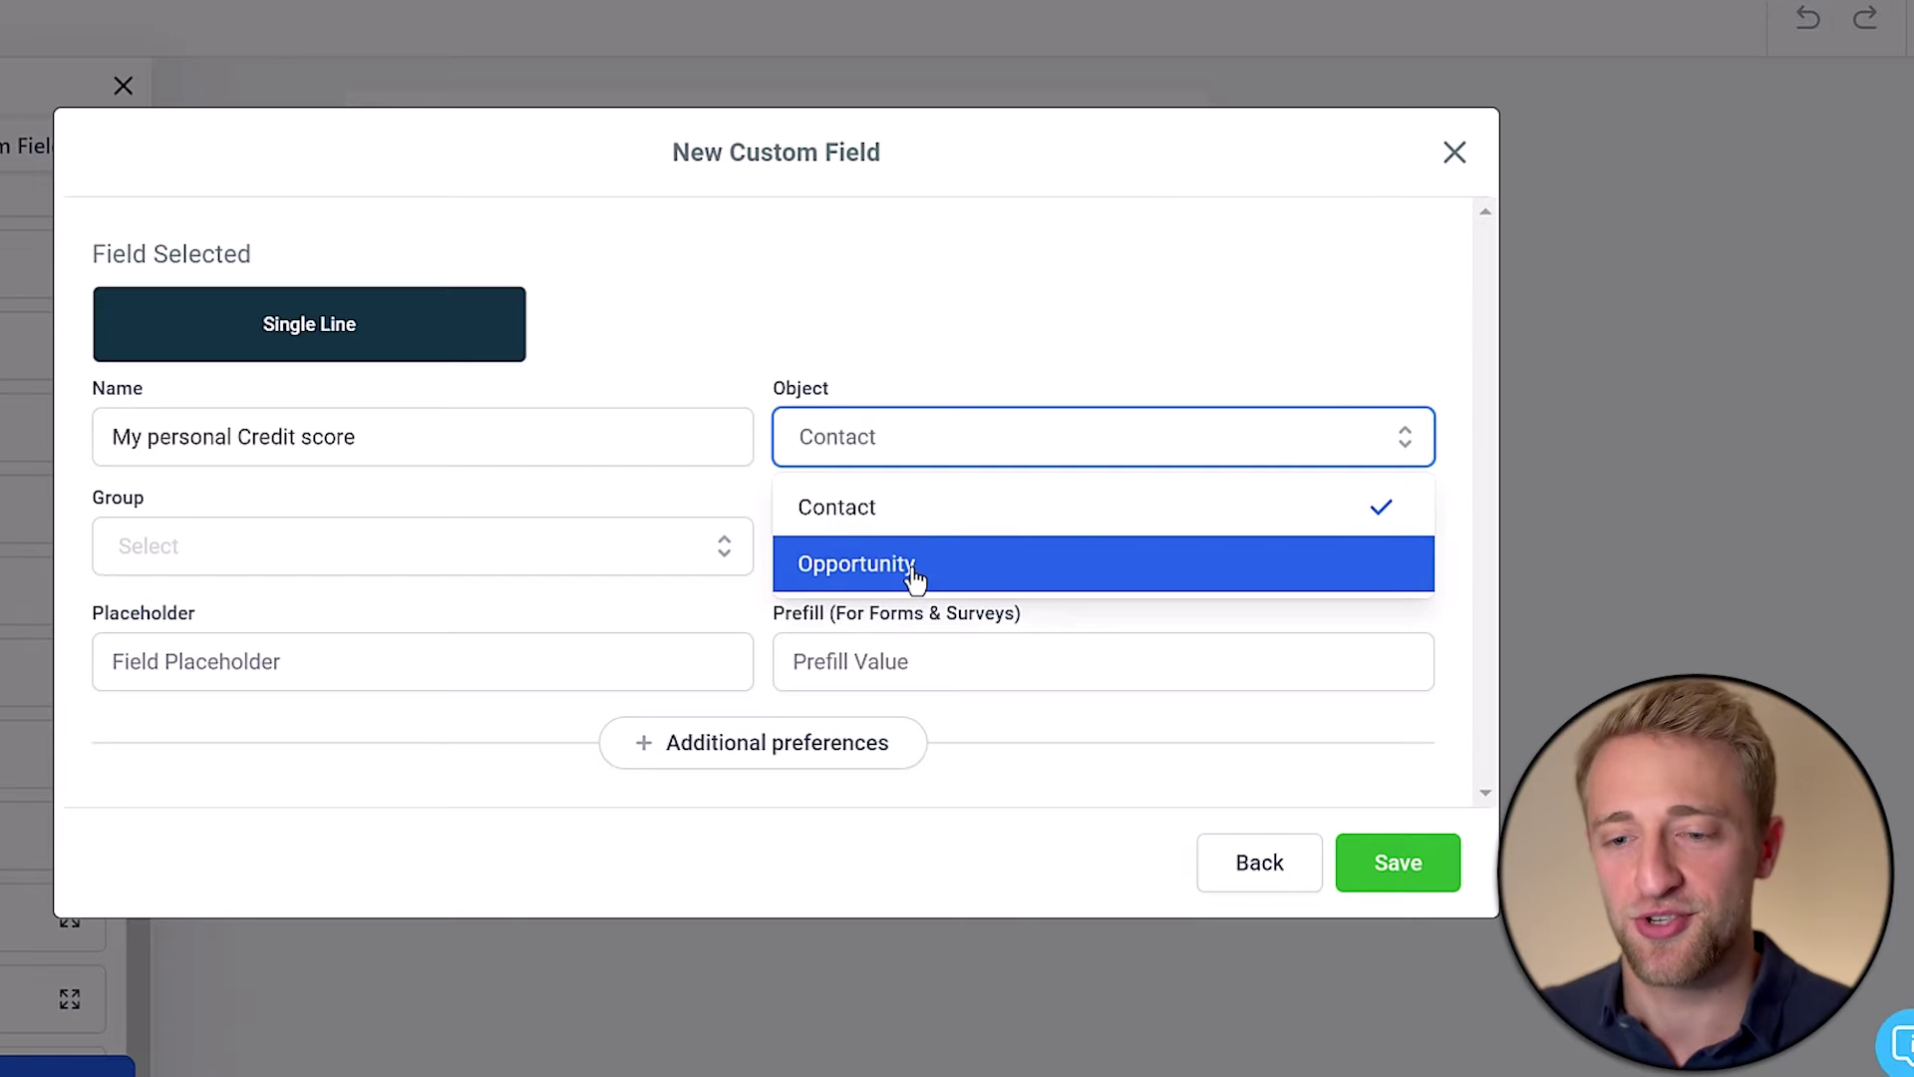
click(714, 547)
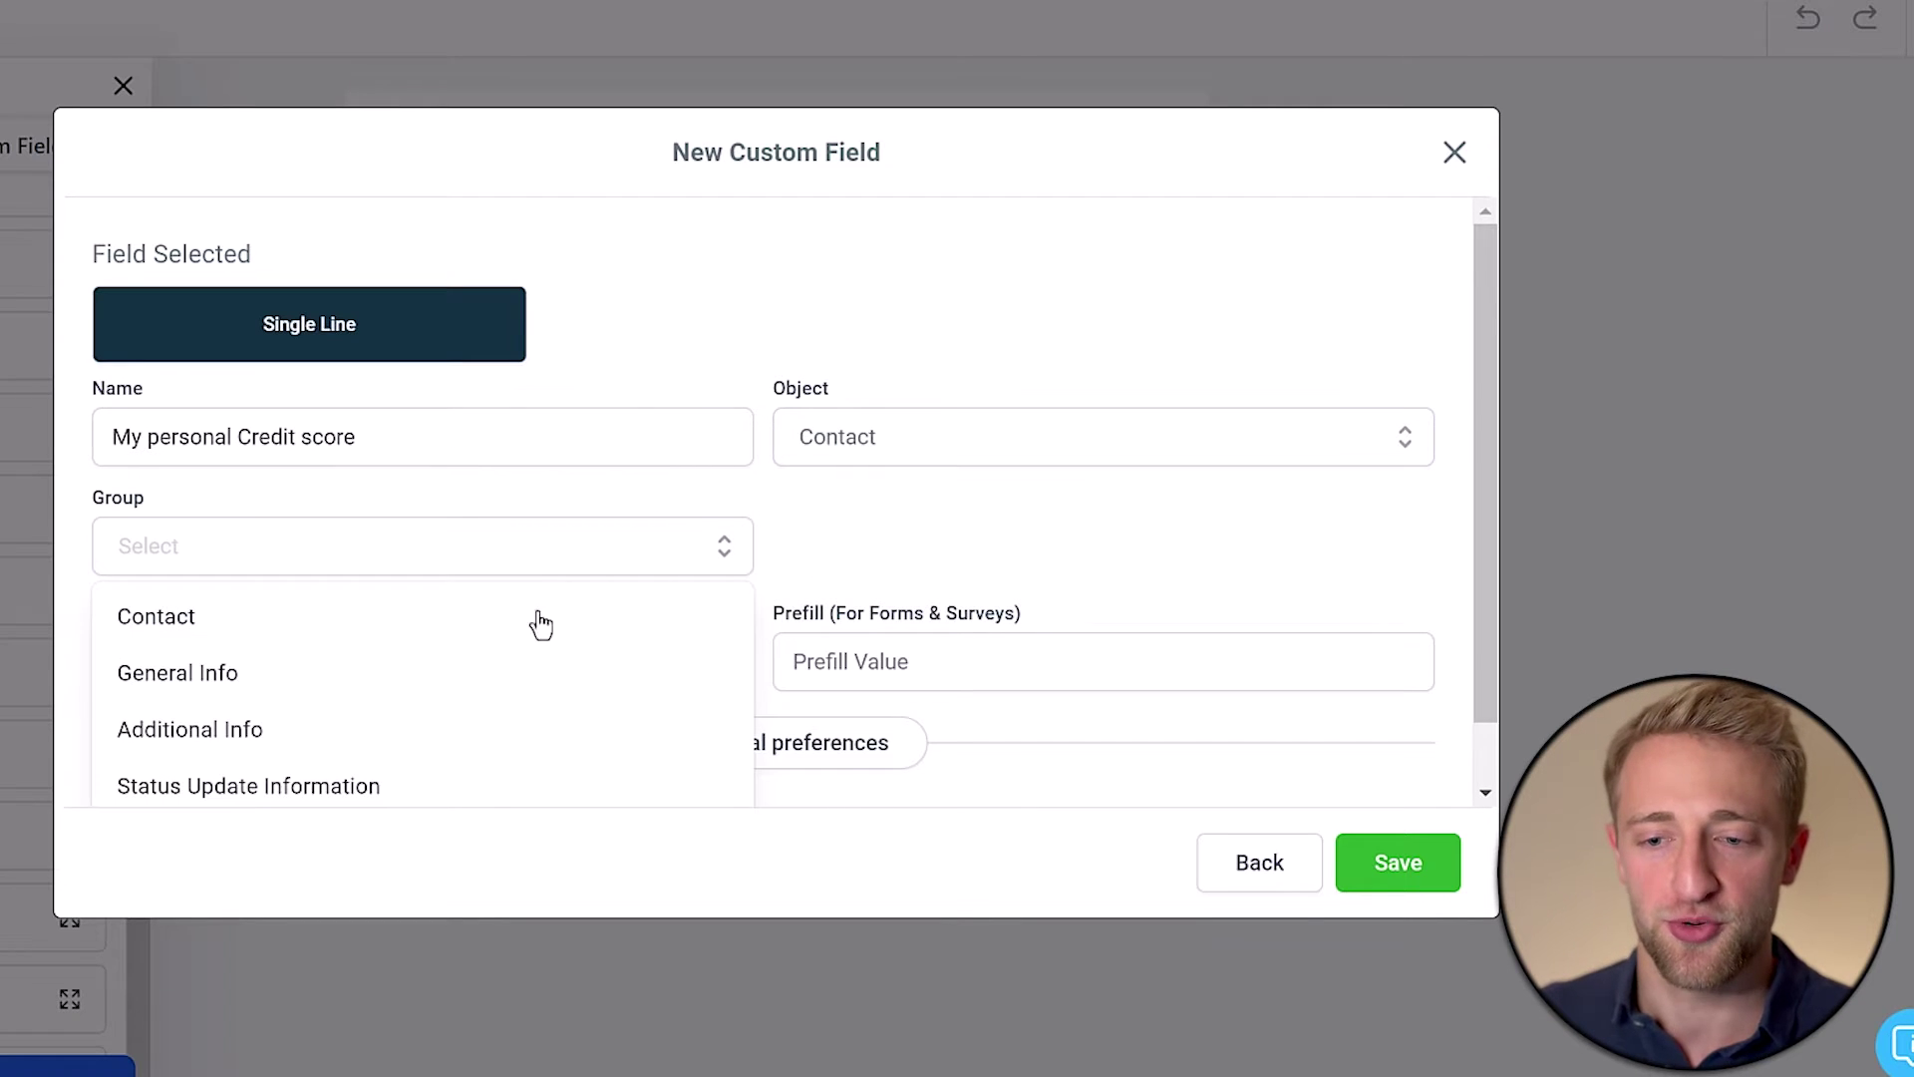
scroll(419, 688, down, 1)
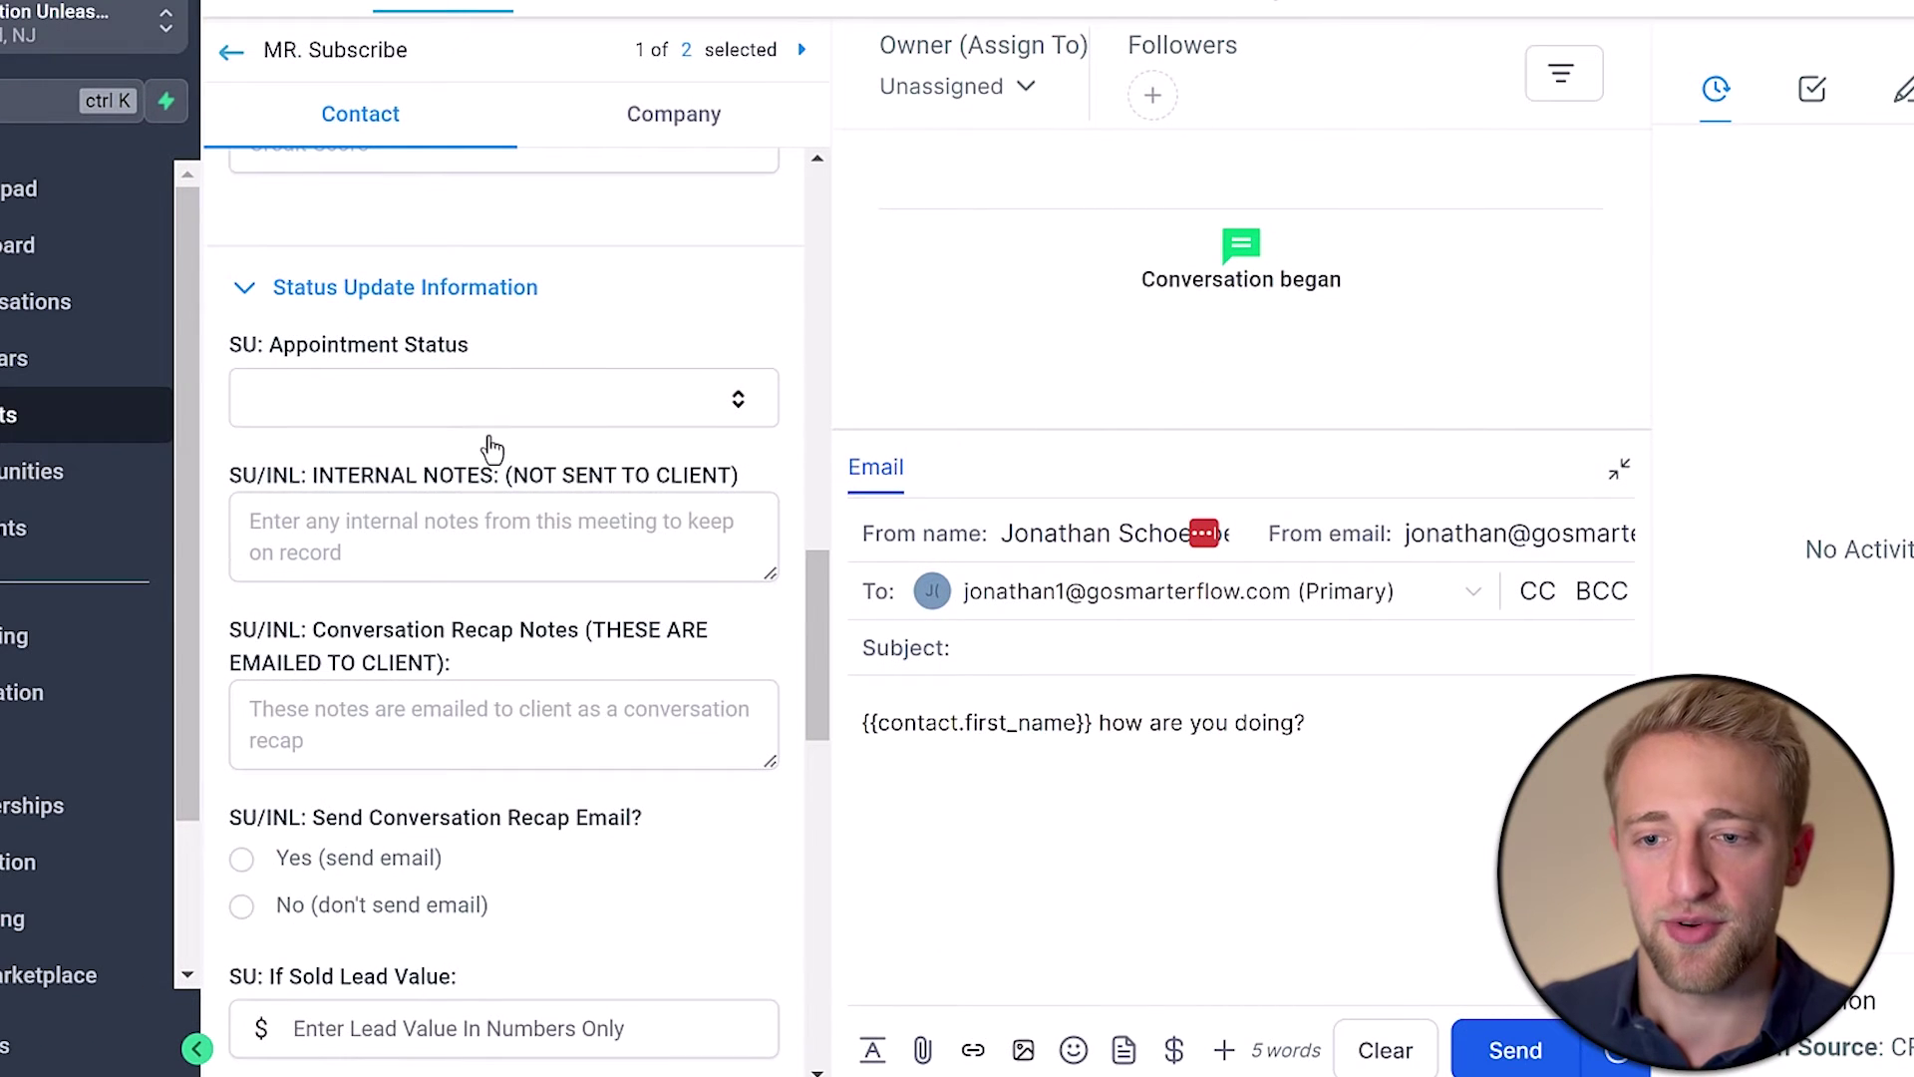
Review the custom field groups on the first contact's record and collapse Additional Info and Status Update Information
scroll(499, 440, up, 5)
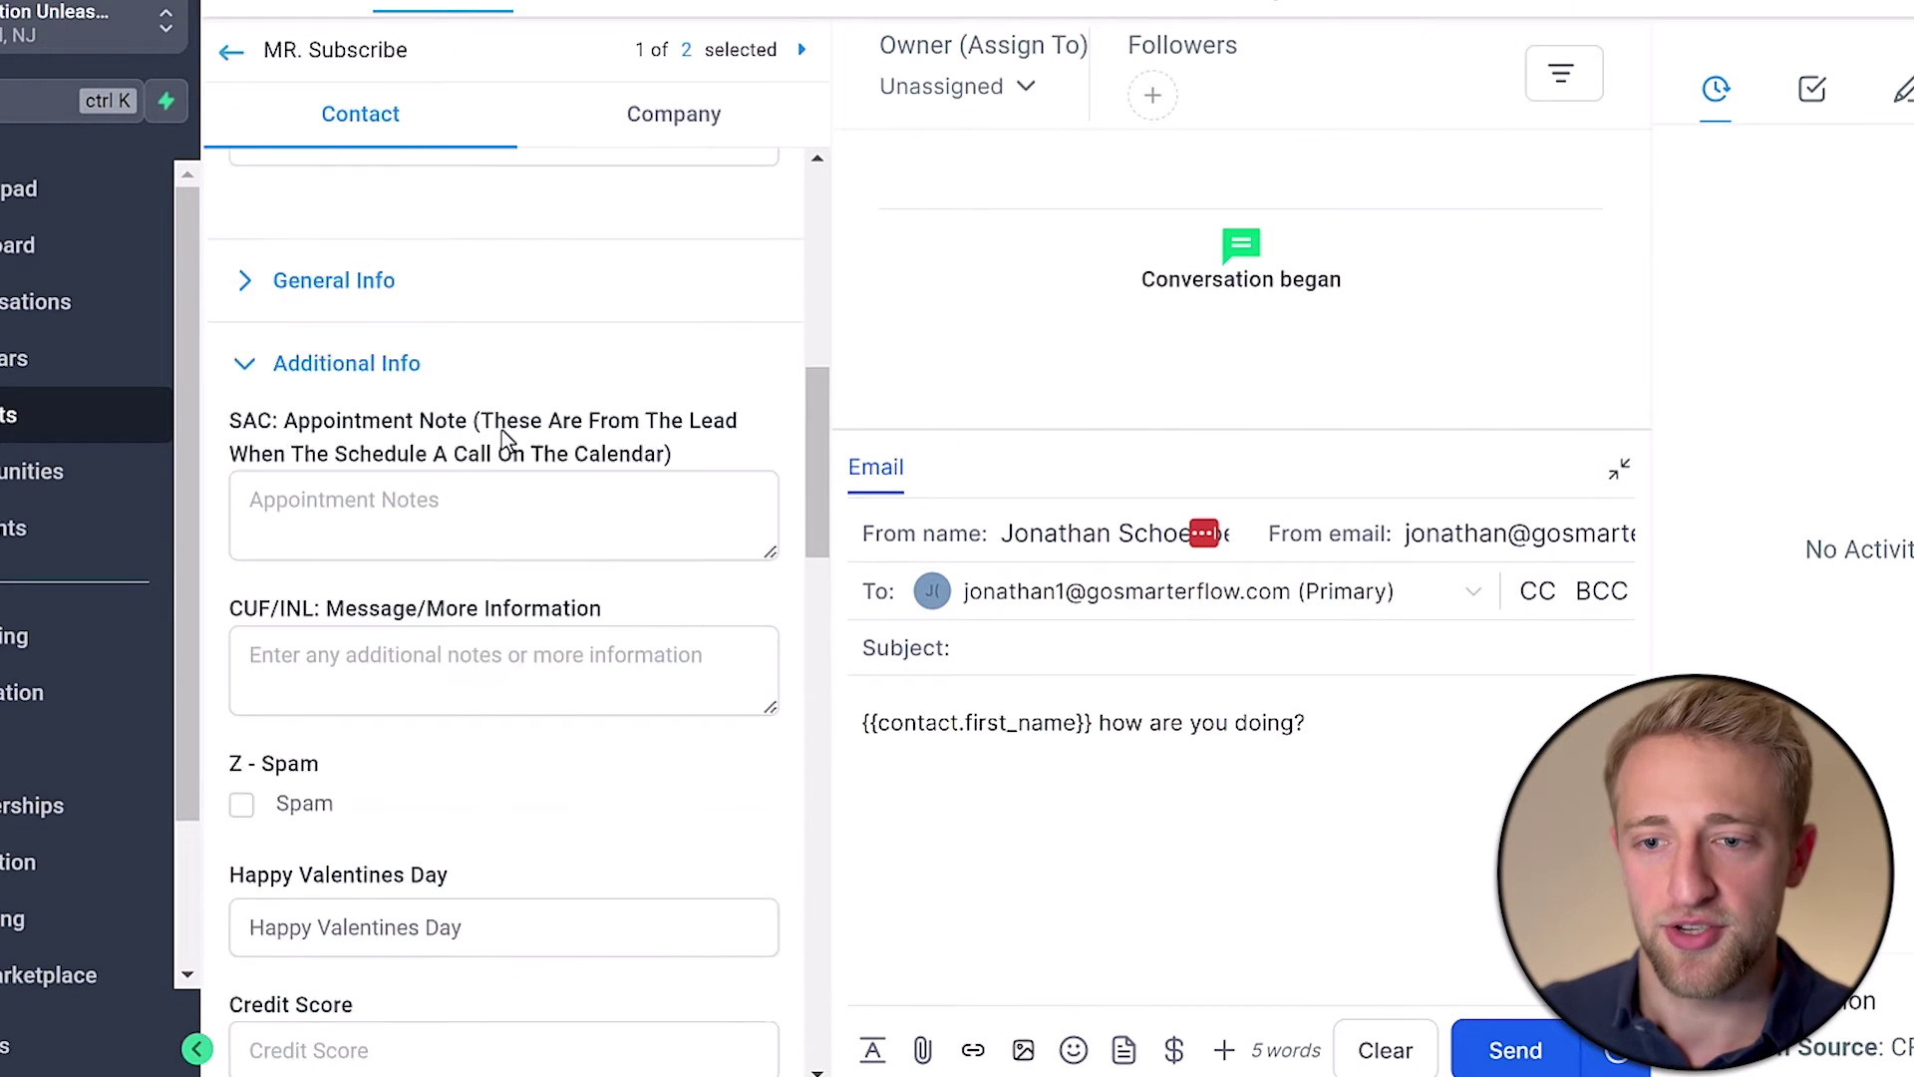
scroll(504, 439, up, 8)
scroll(503, 439, down, 8)
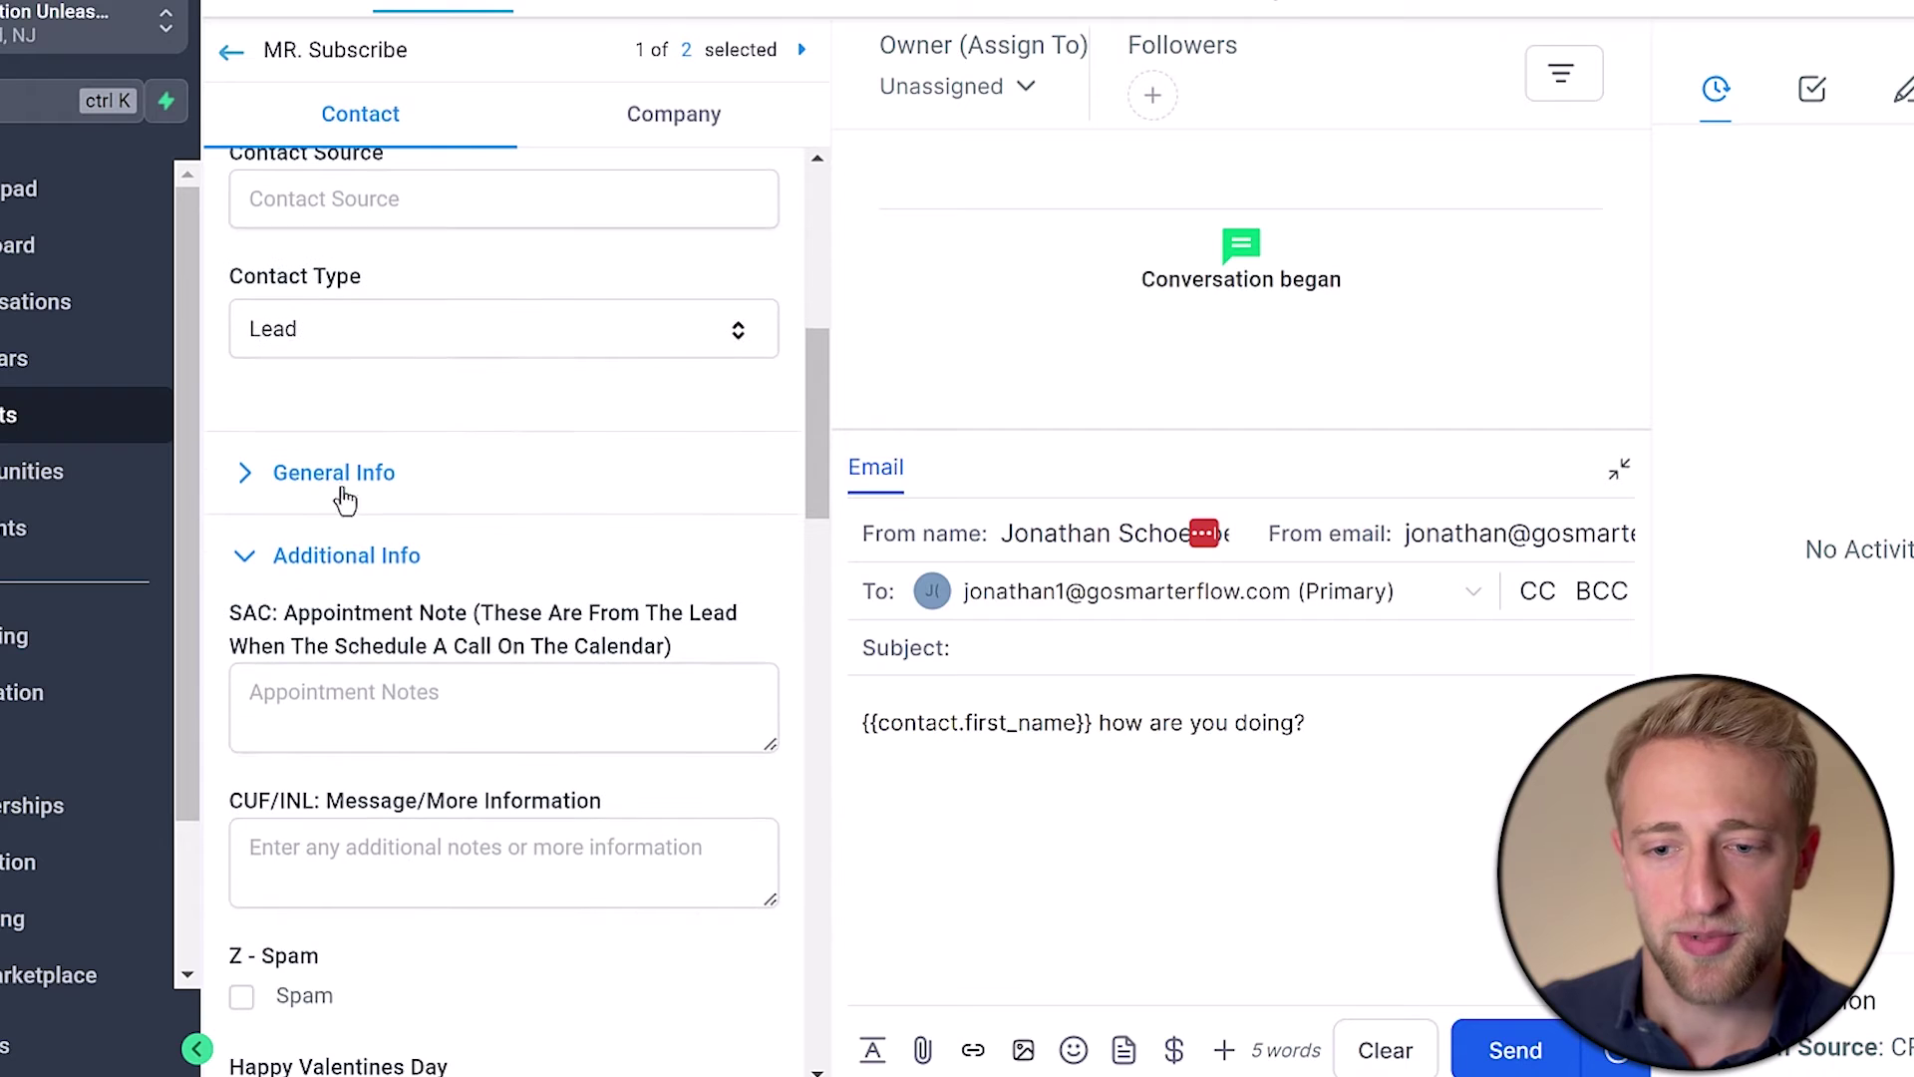
click(333, 556)
click(316, 643)
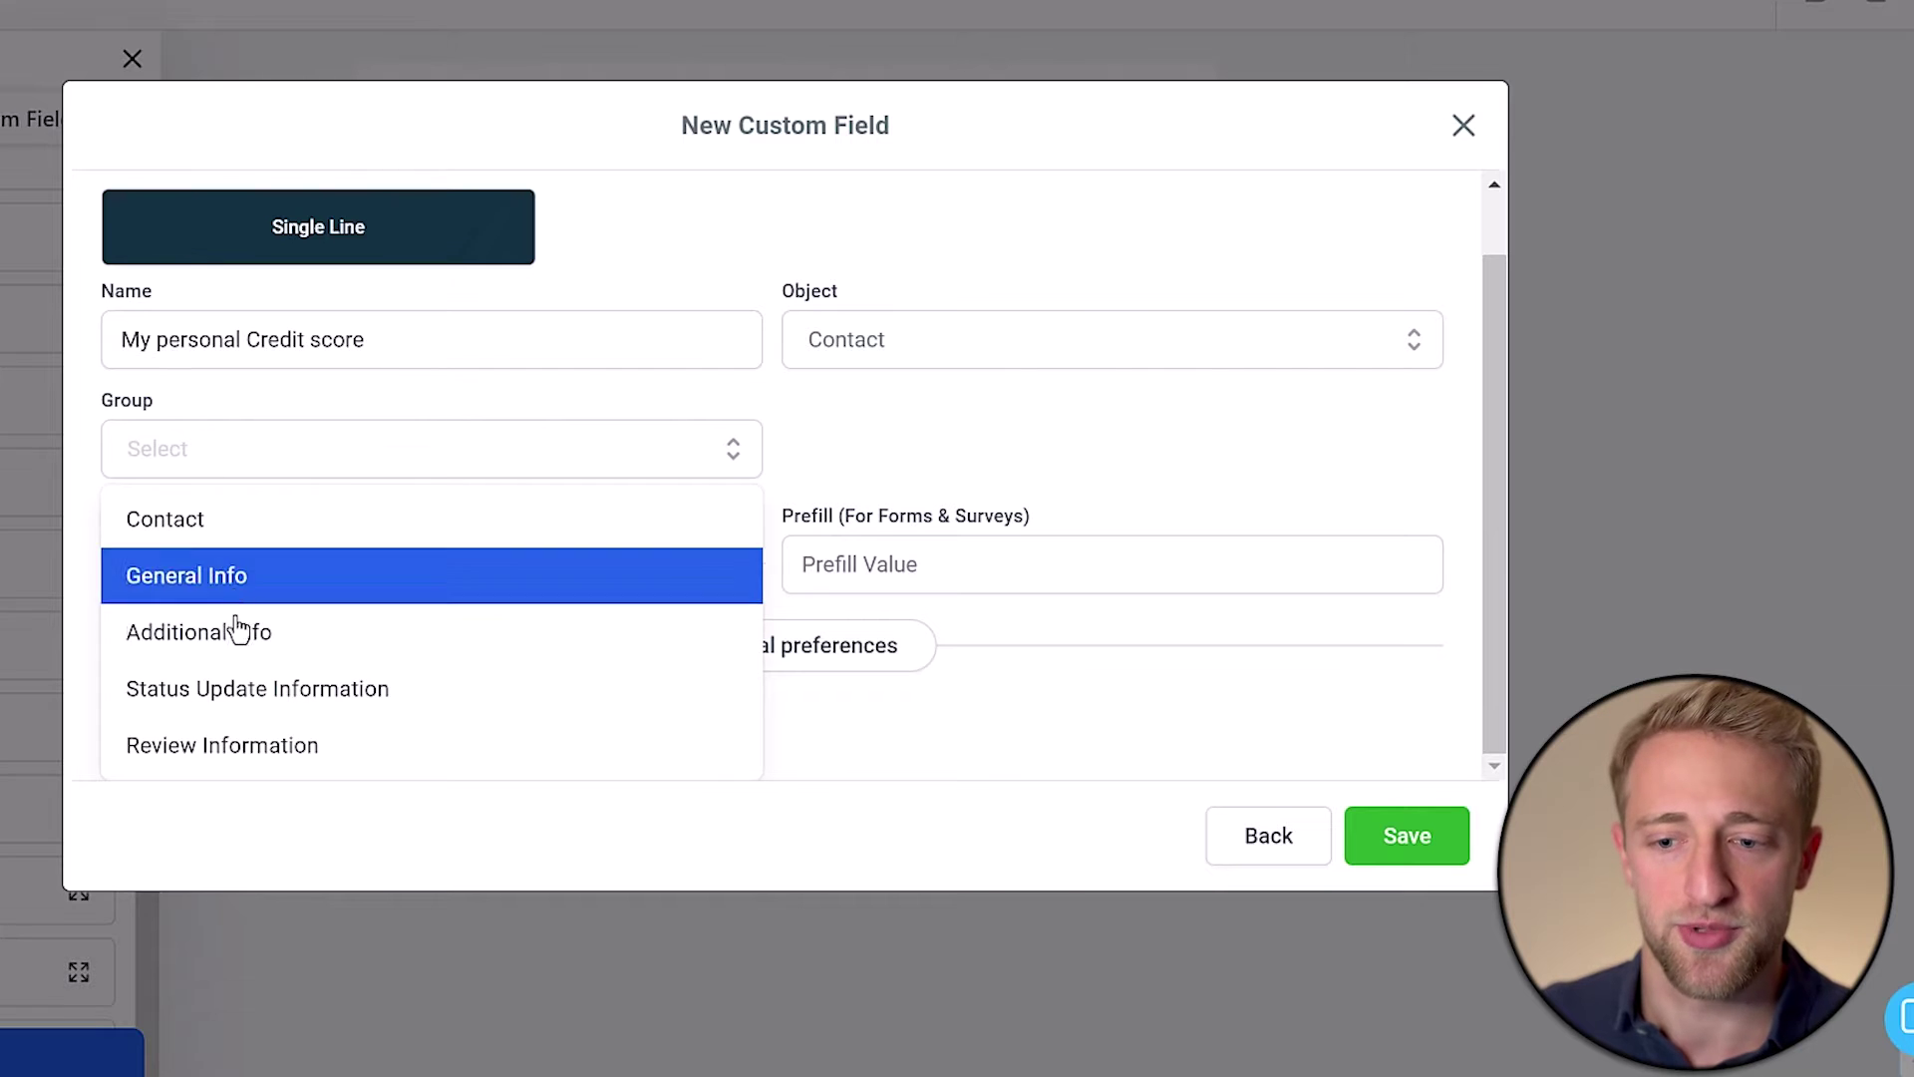
Discard the new Single Line custom field without saving it
click(859, 427)
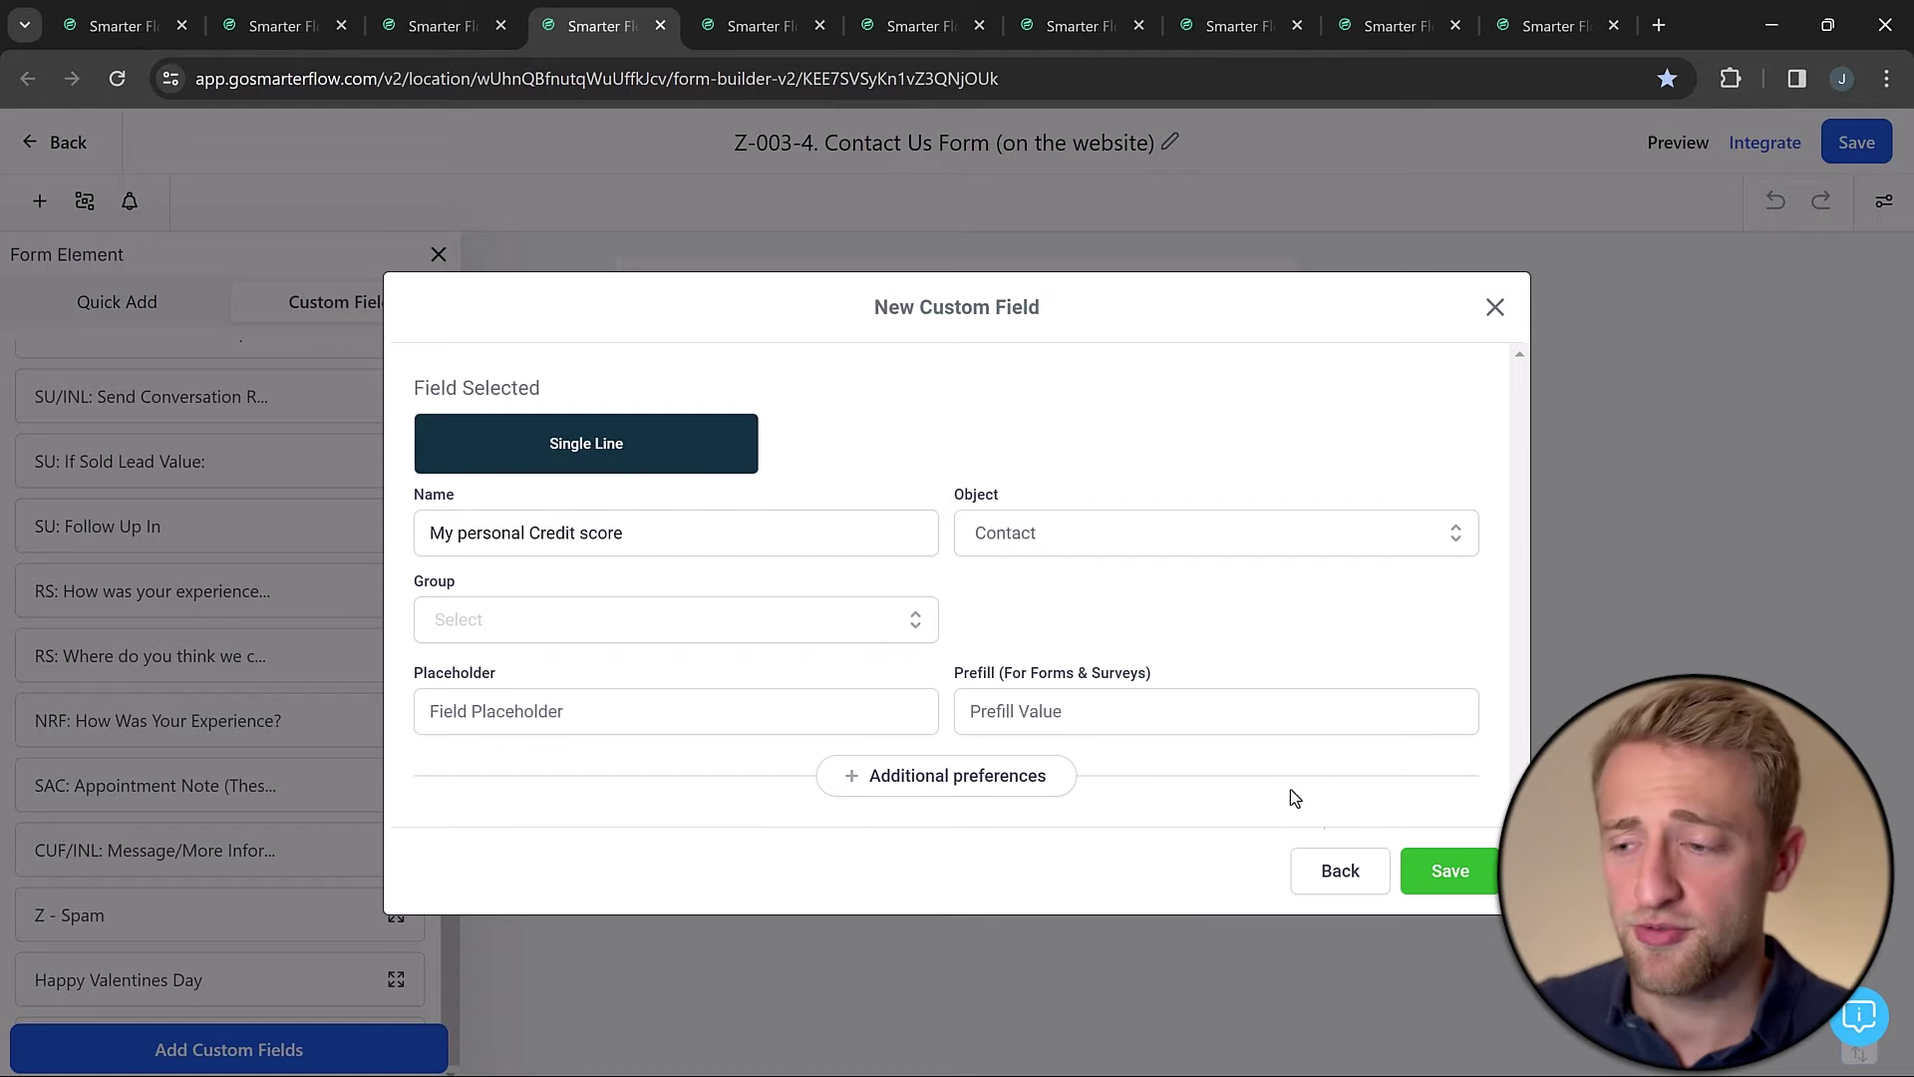
click(1339, 870)
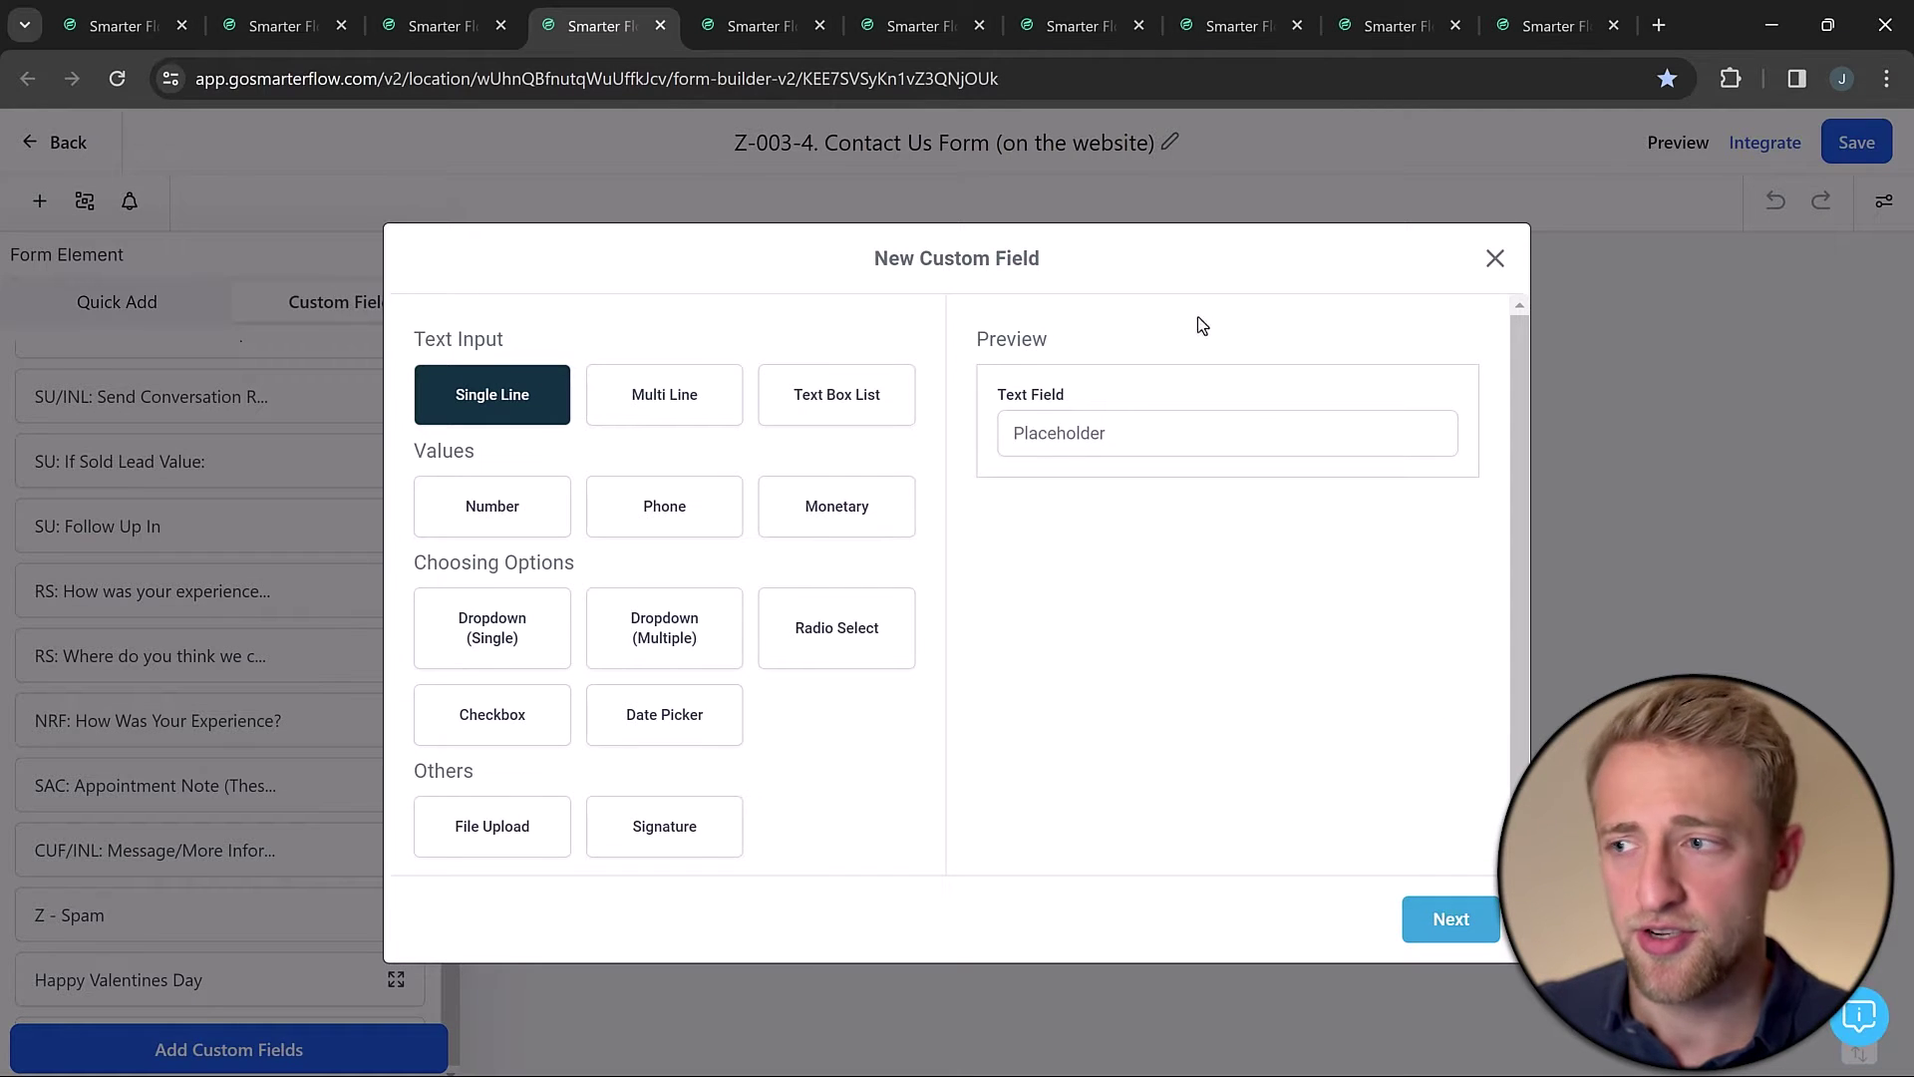
click(1494, 258)
Search the form's custom fields for "credi" and place the Credit Score field above the message field
scroll(278, 457, up, 5)
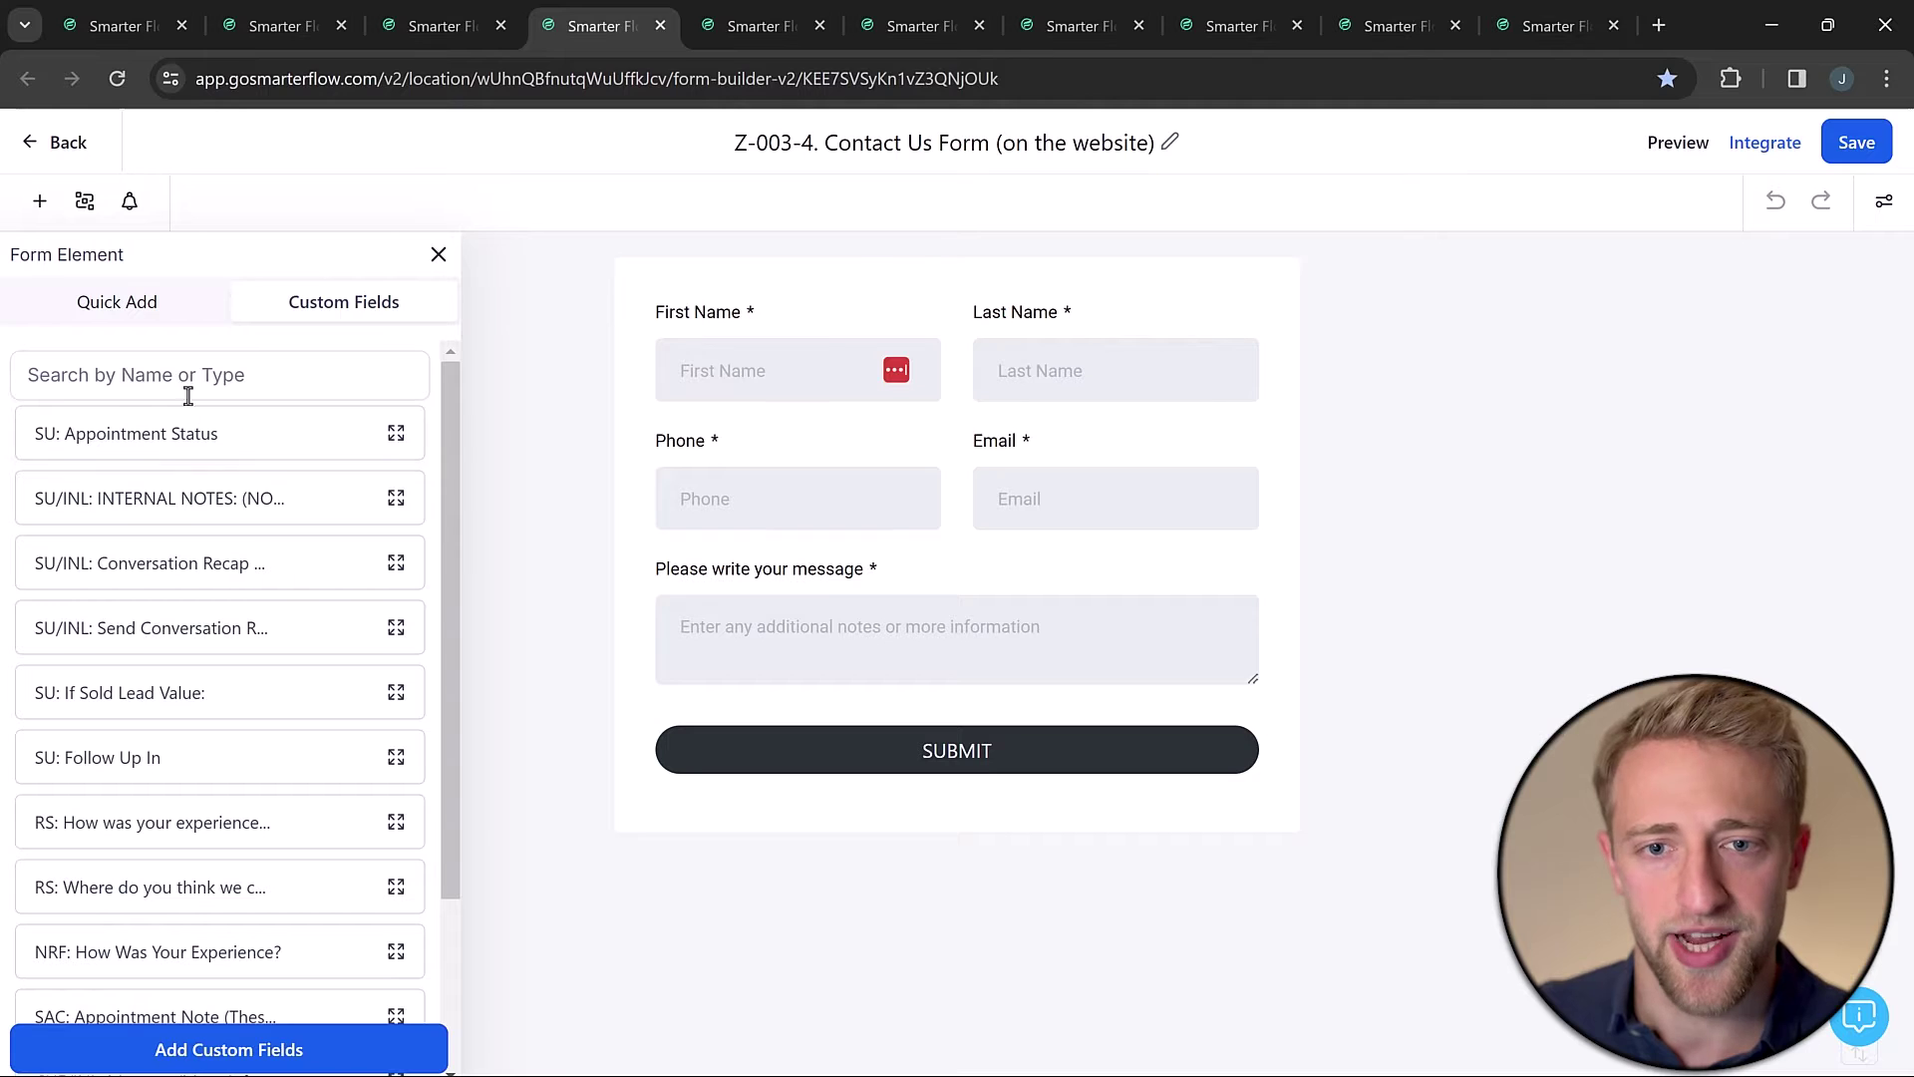
scroll(339, 494, down, 3)
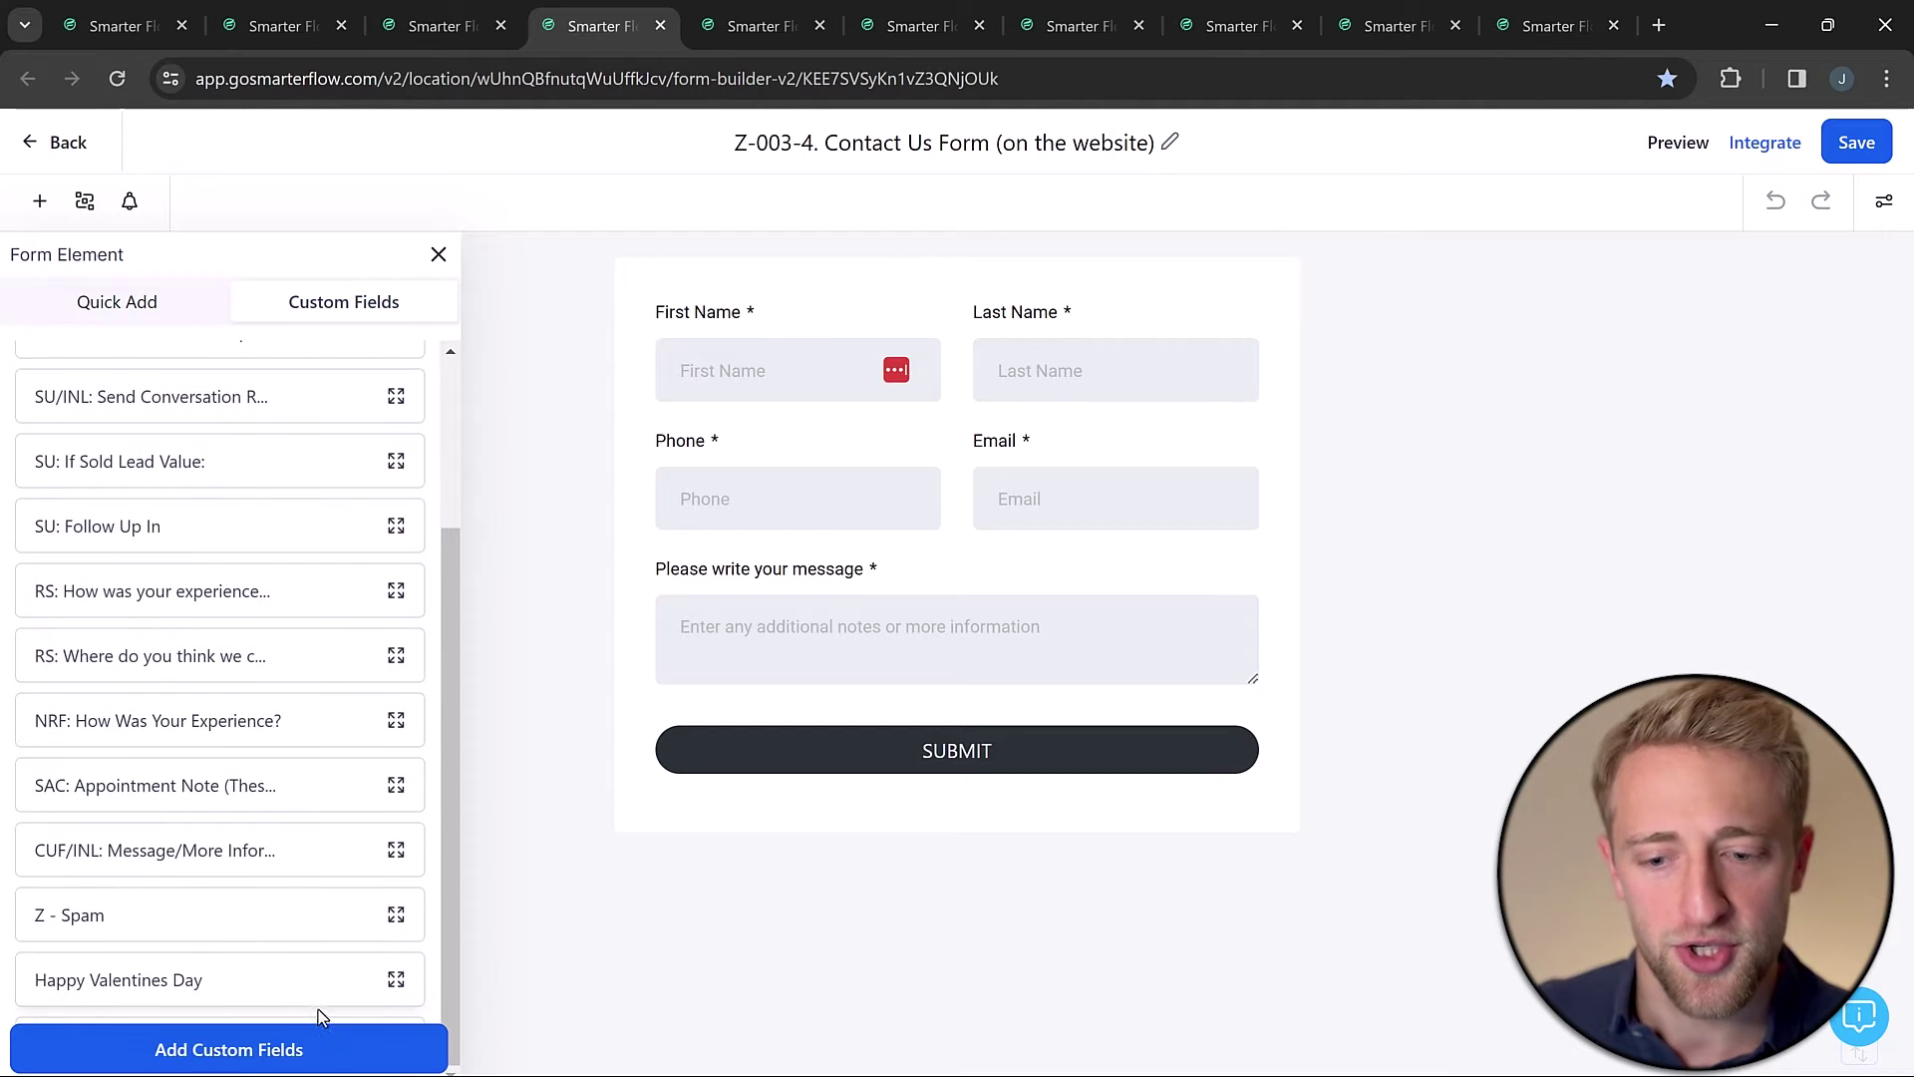
scroll(230, 638, up, 5)
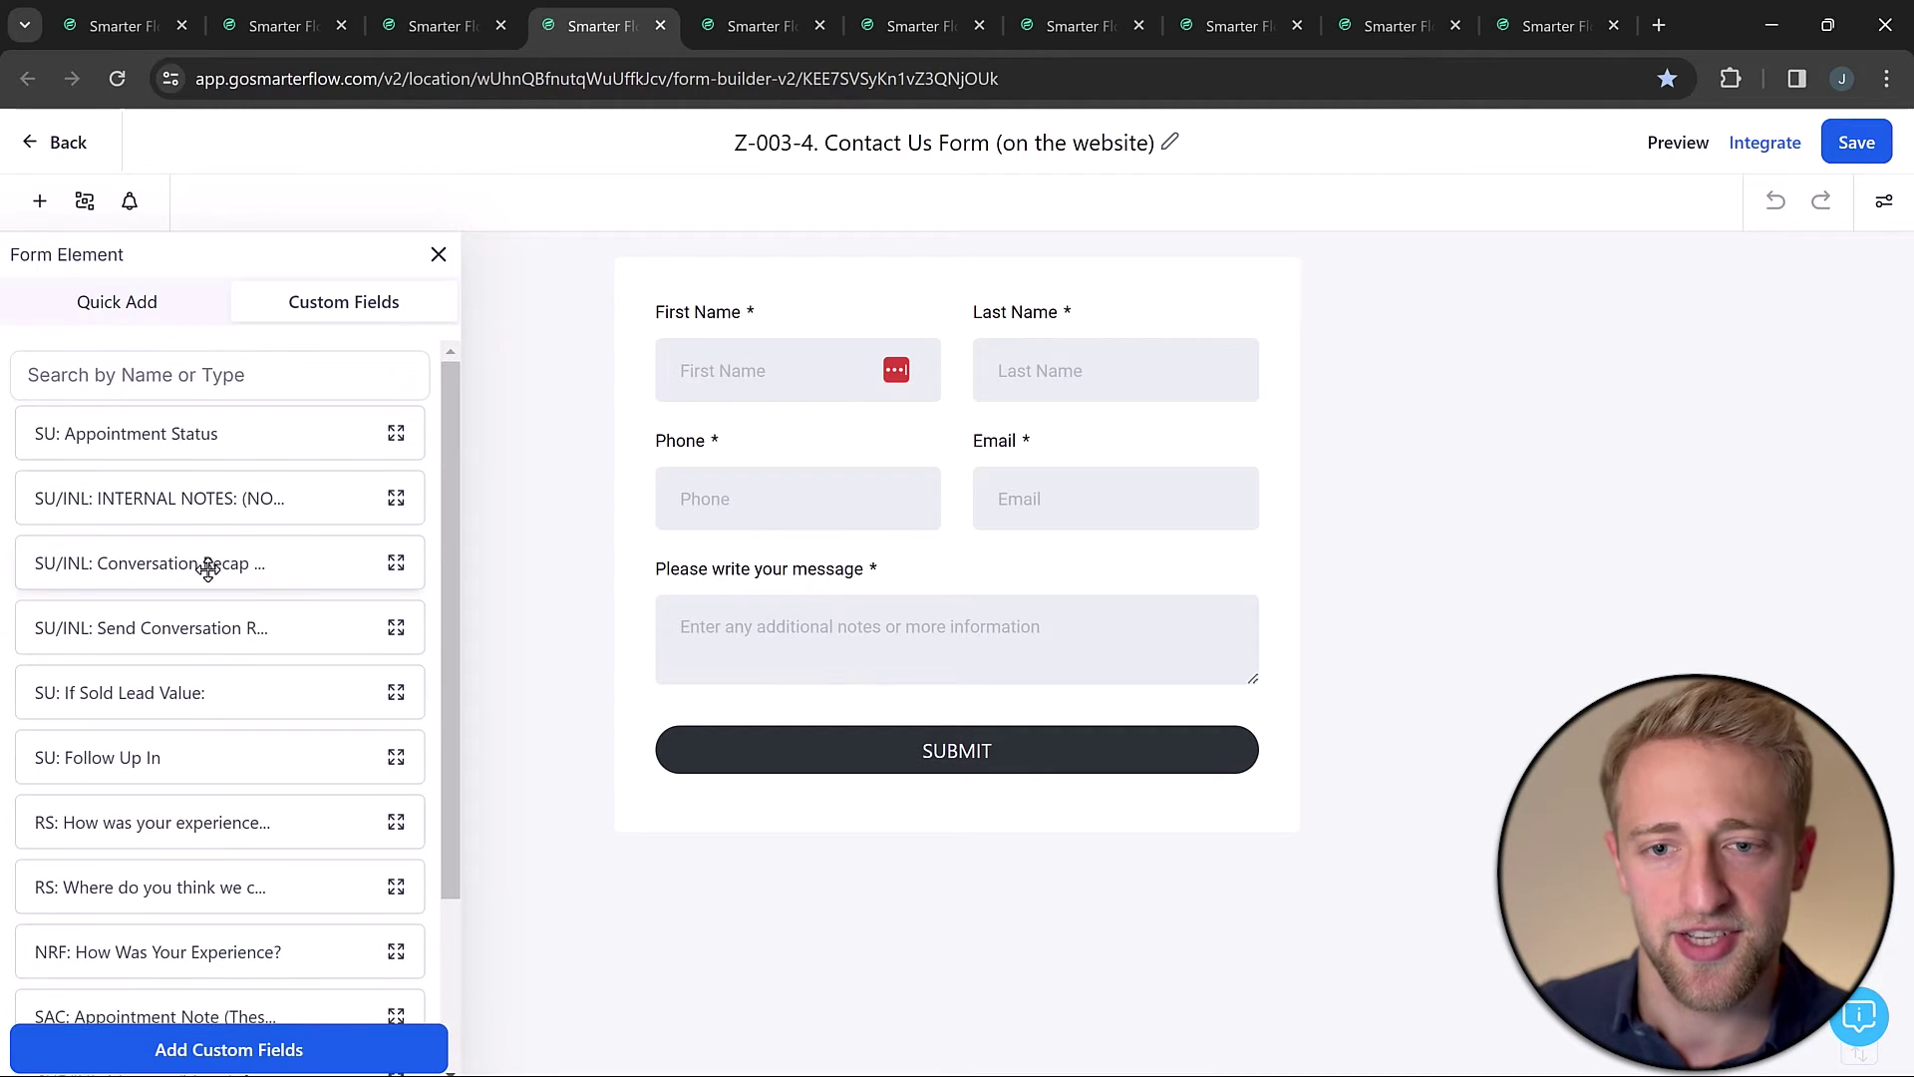
click(155, 367)
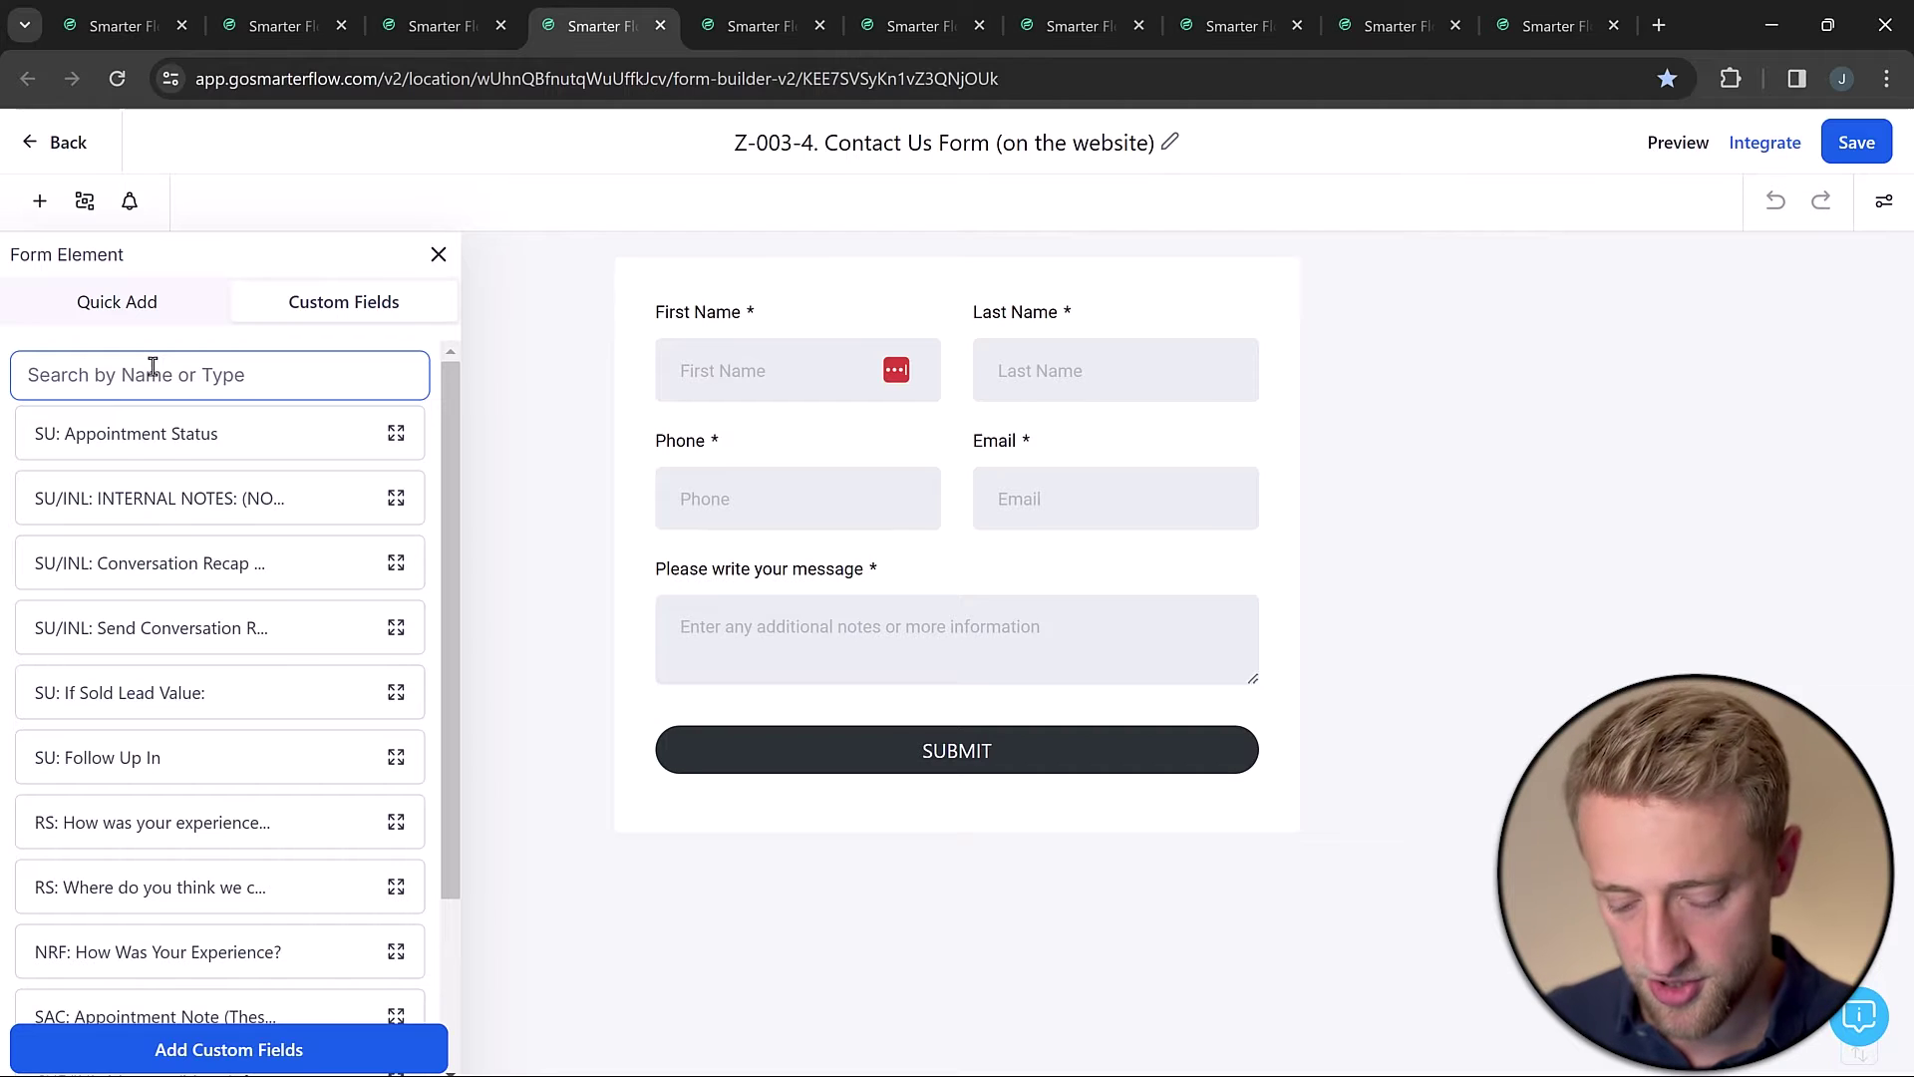
text(credi)
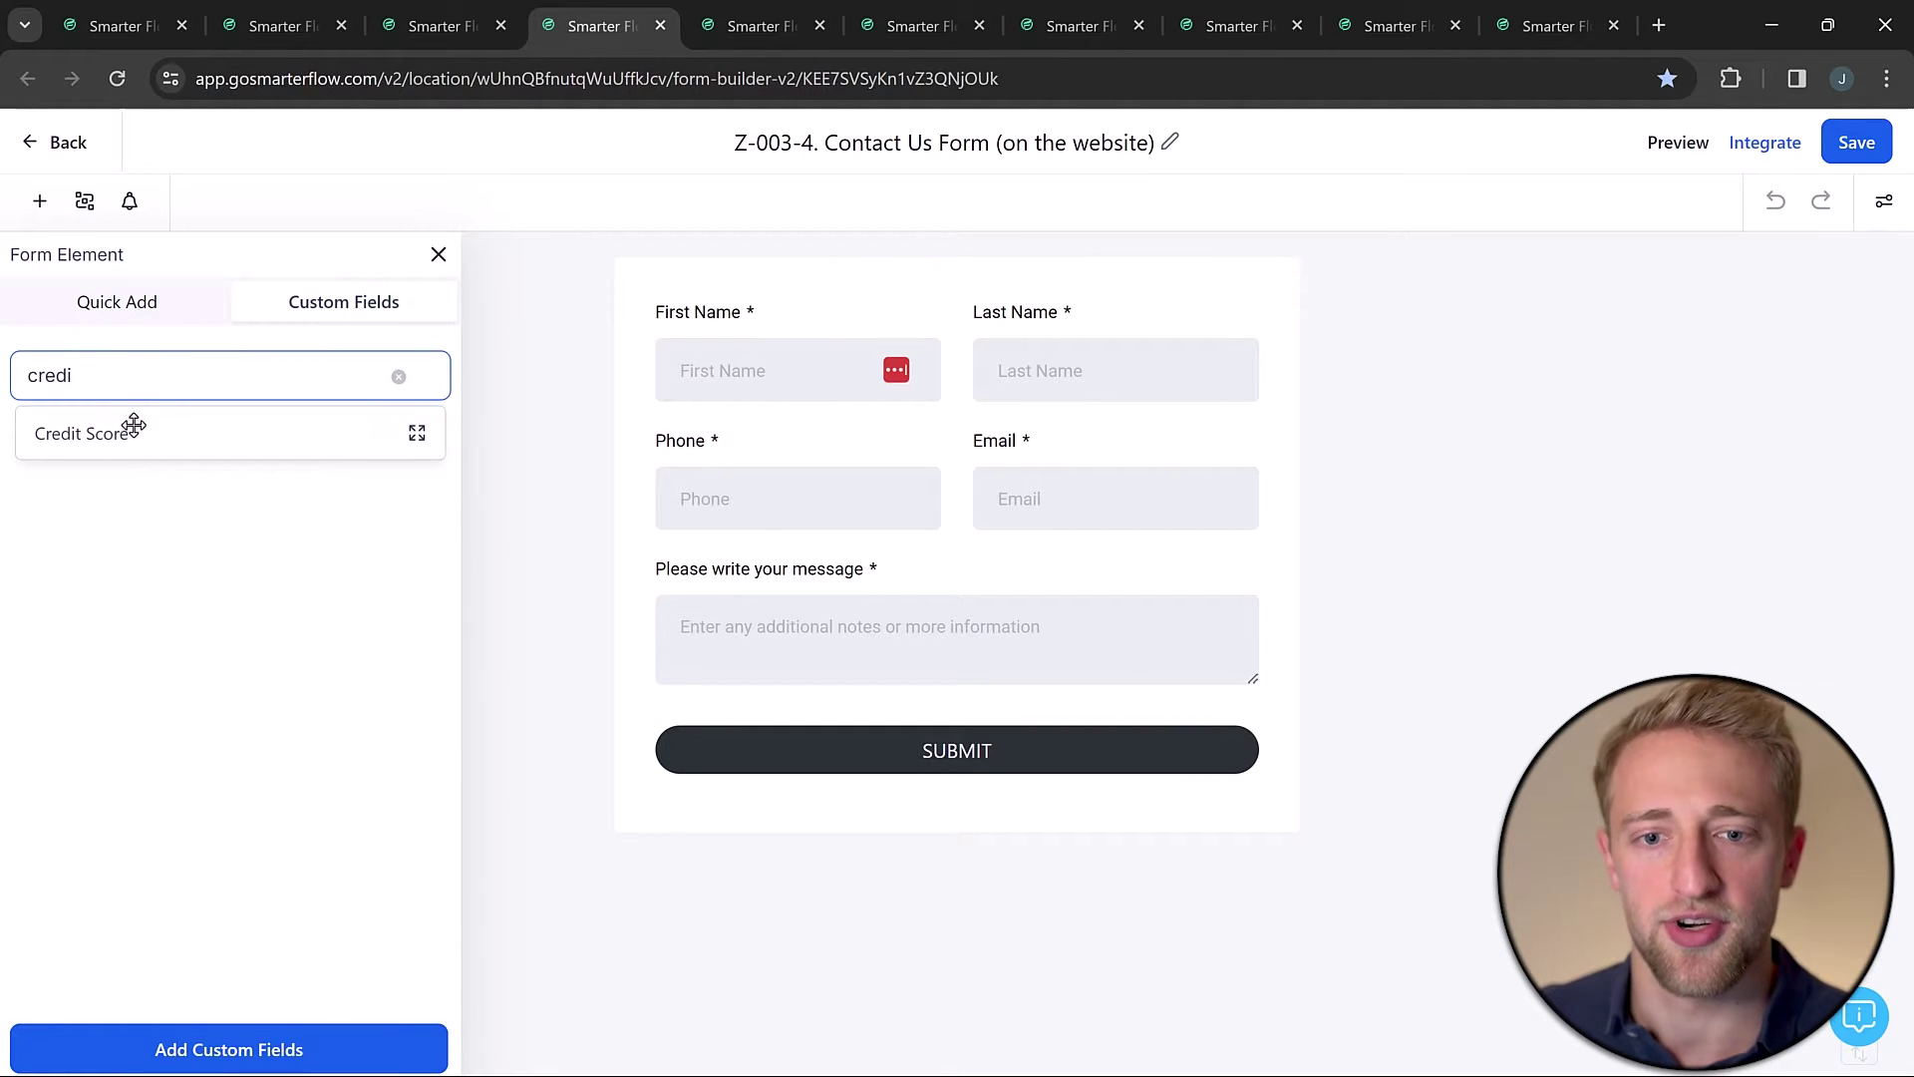
drag(158, 427, 893, 697)
click(882, 611)
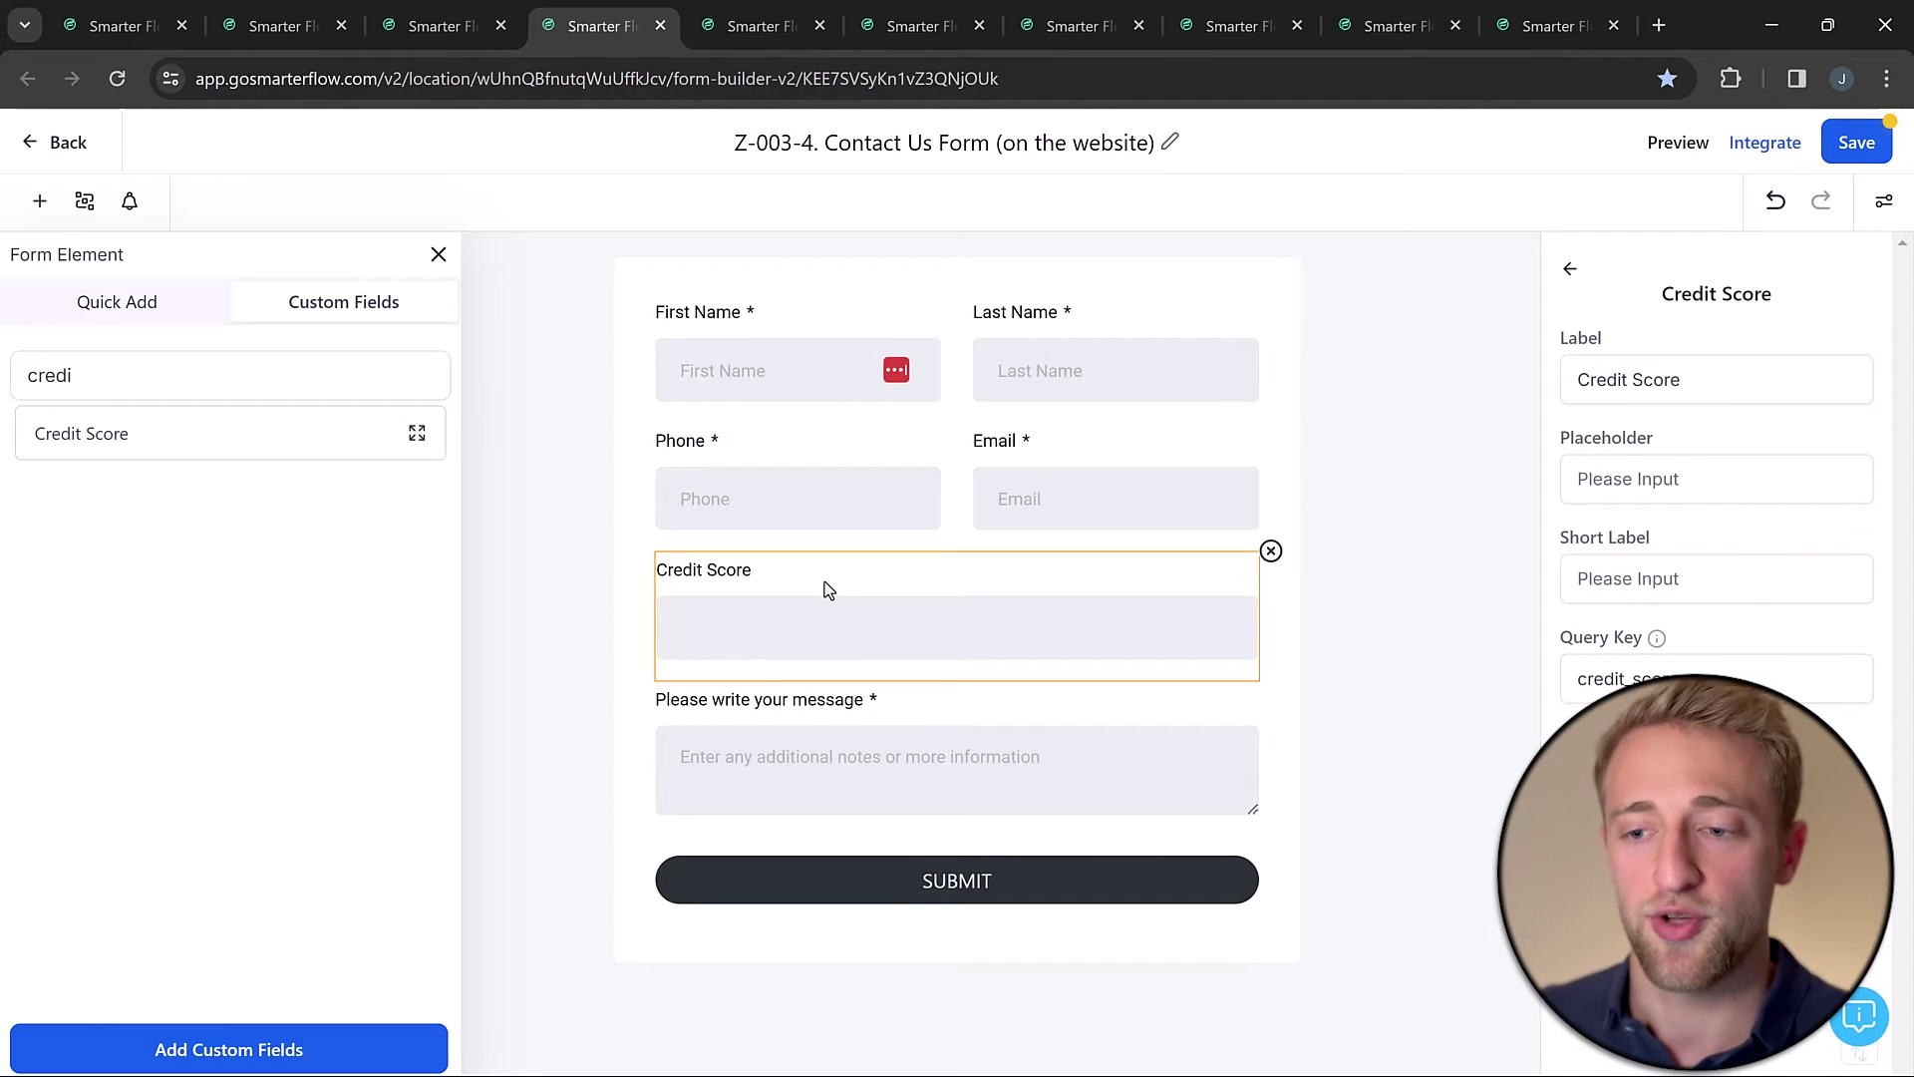
click(1359, 652)
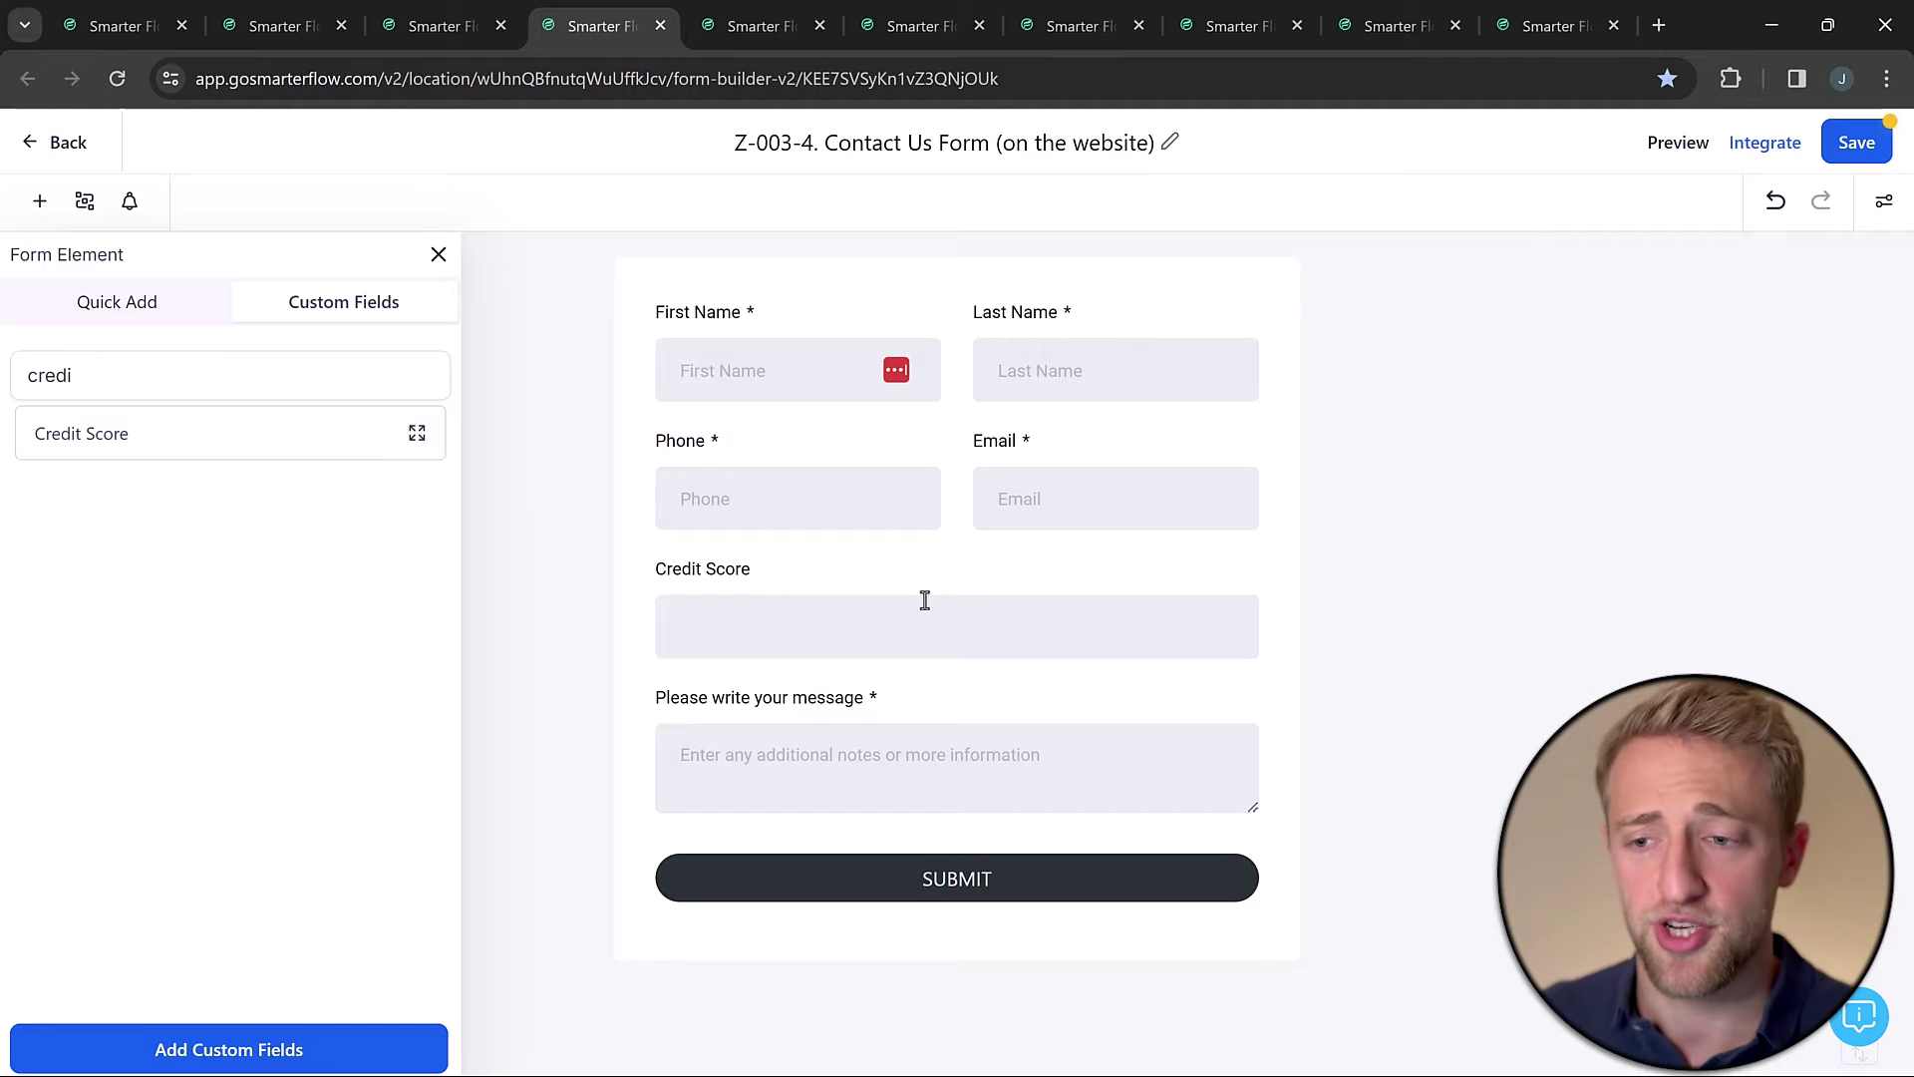
click(786, 629)
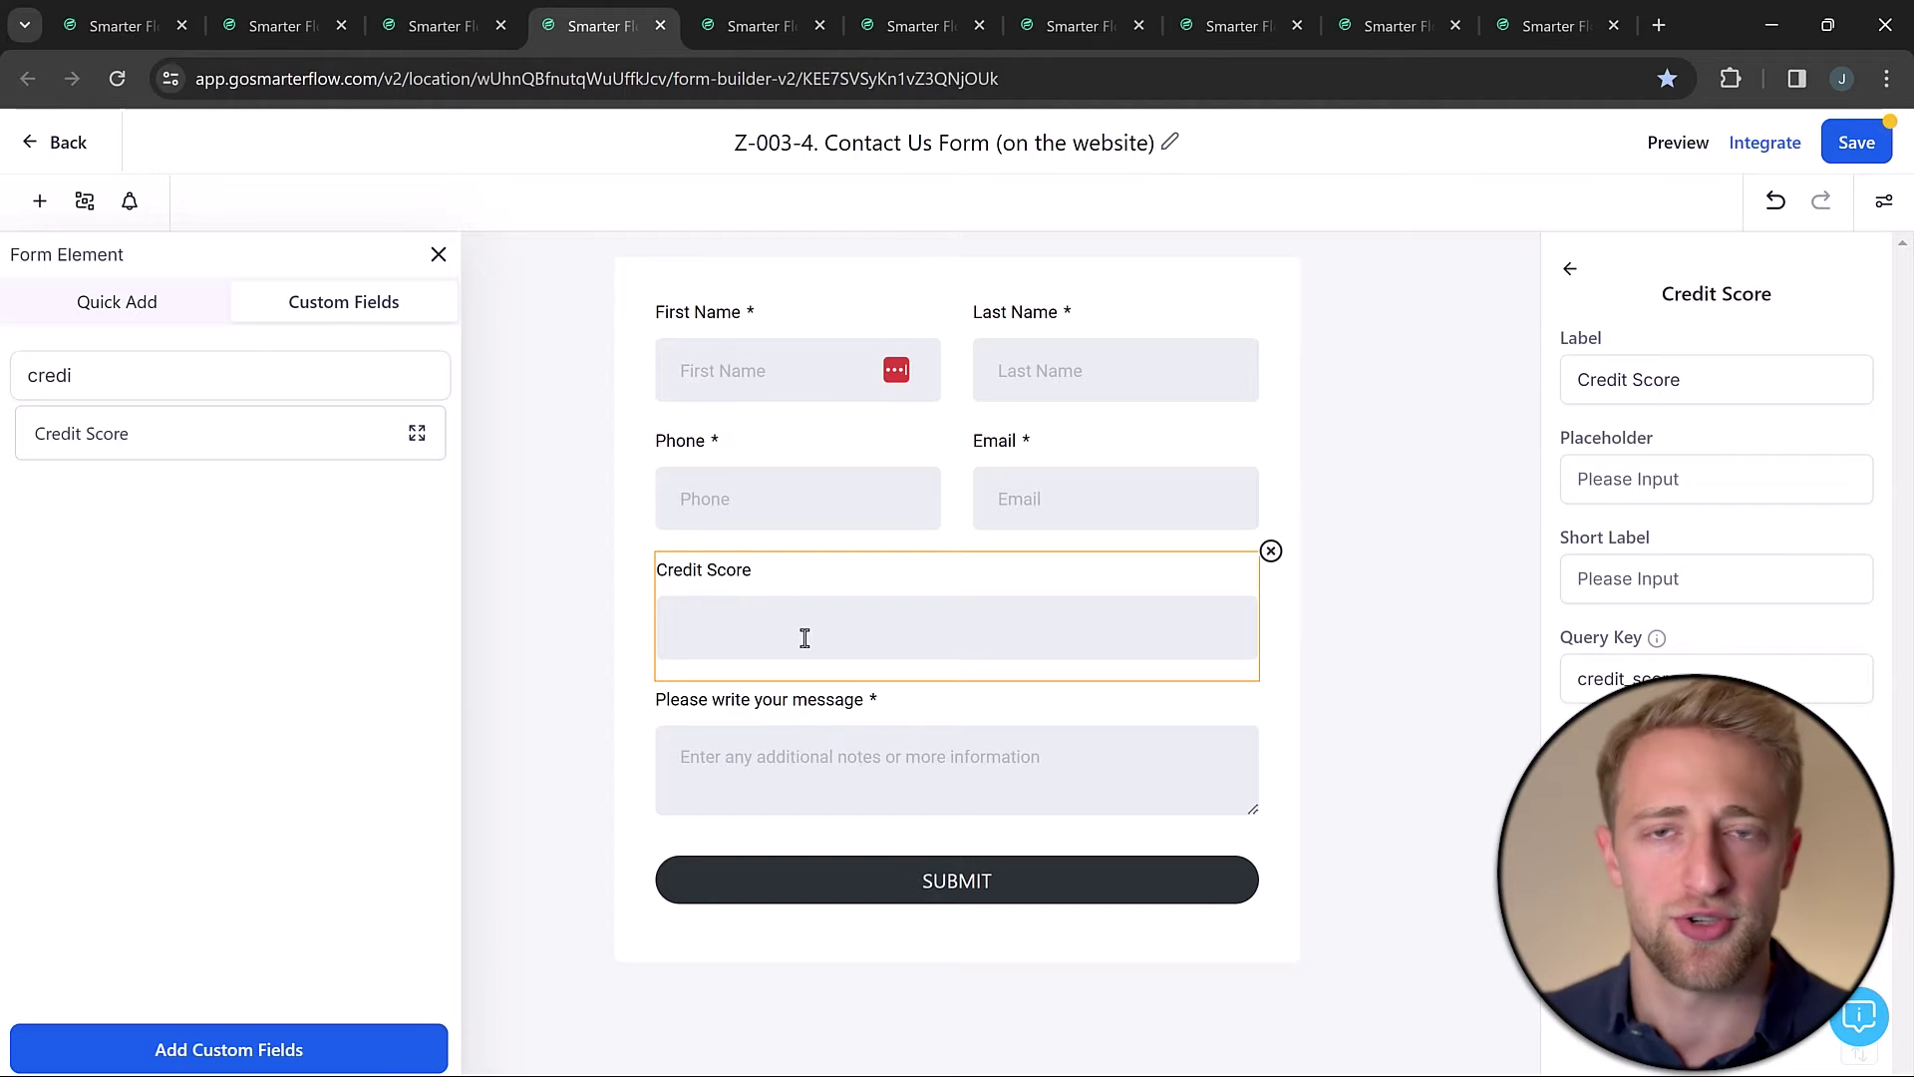
Switch to the Form Submit Automation workflow and examine the settings of its Contact Us Form Submitted trigger
key(ctrl+Tab)
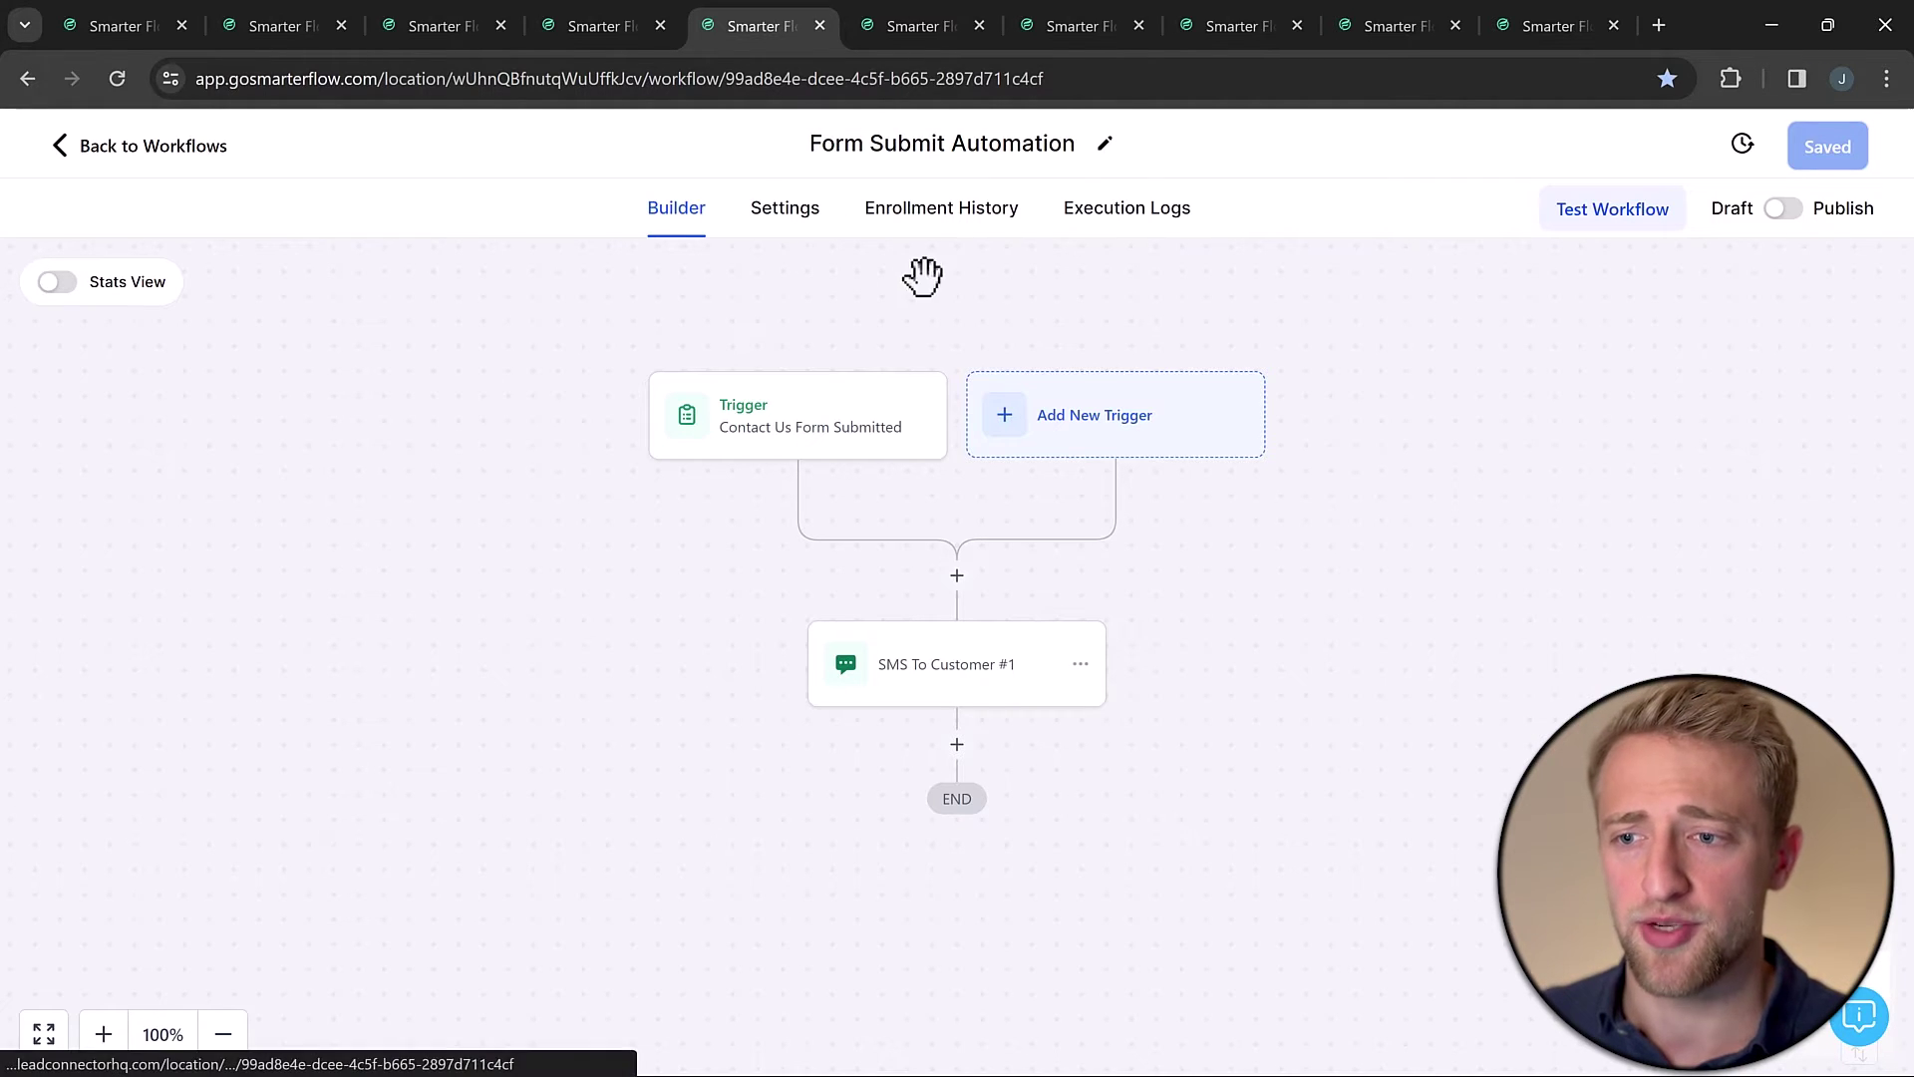
click(759, 426)
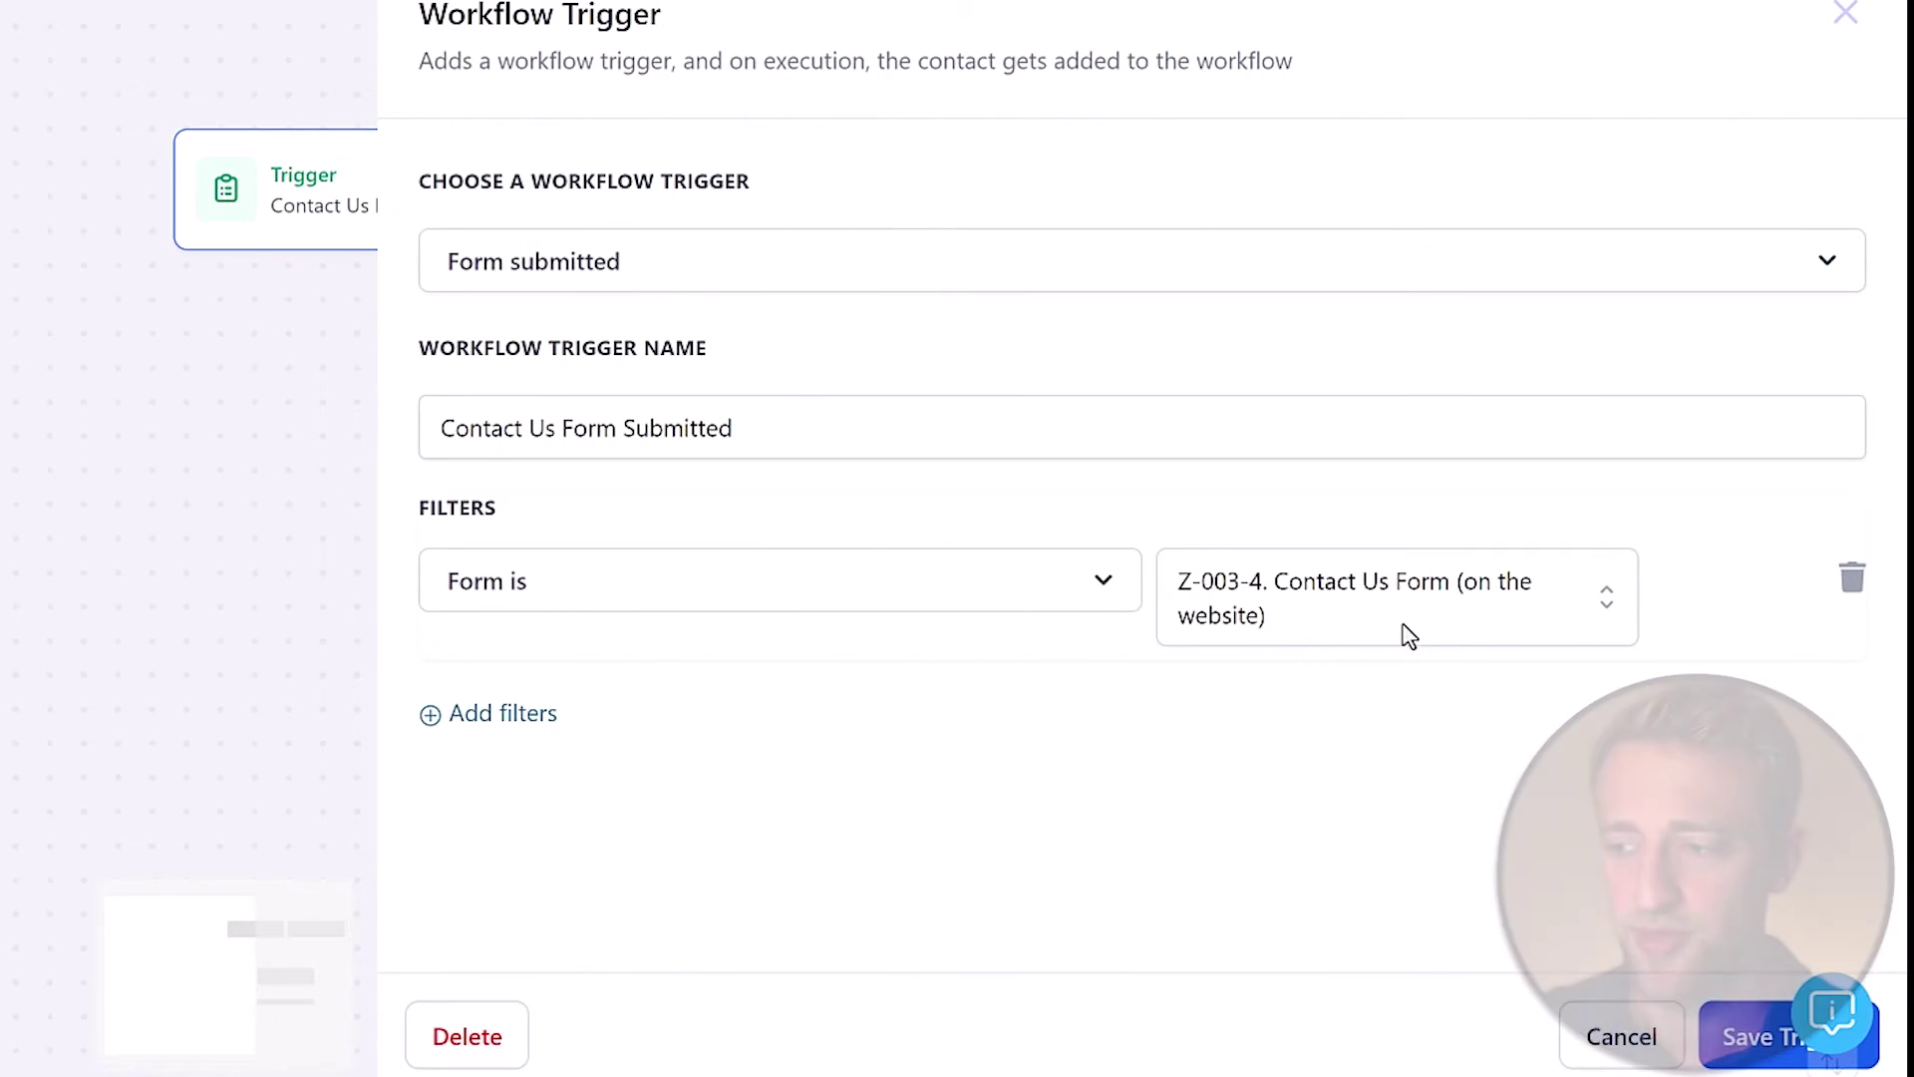
click(1655, 1040)
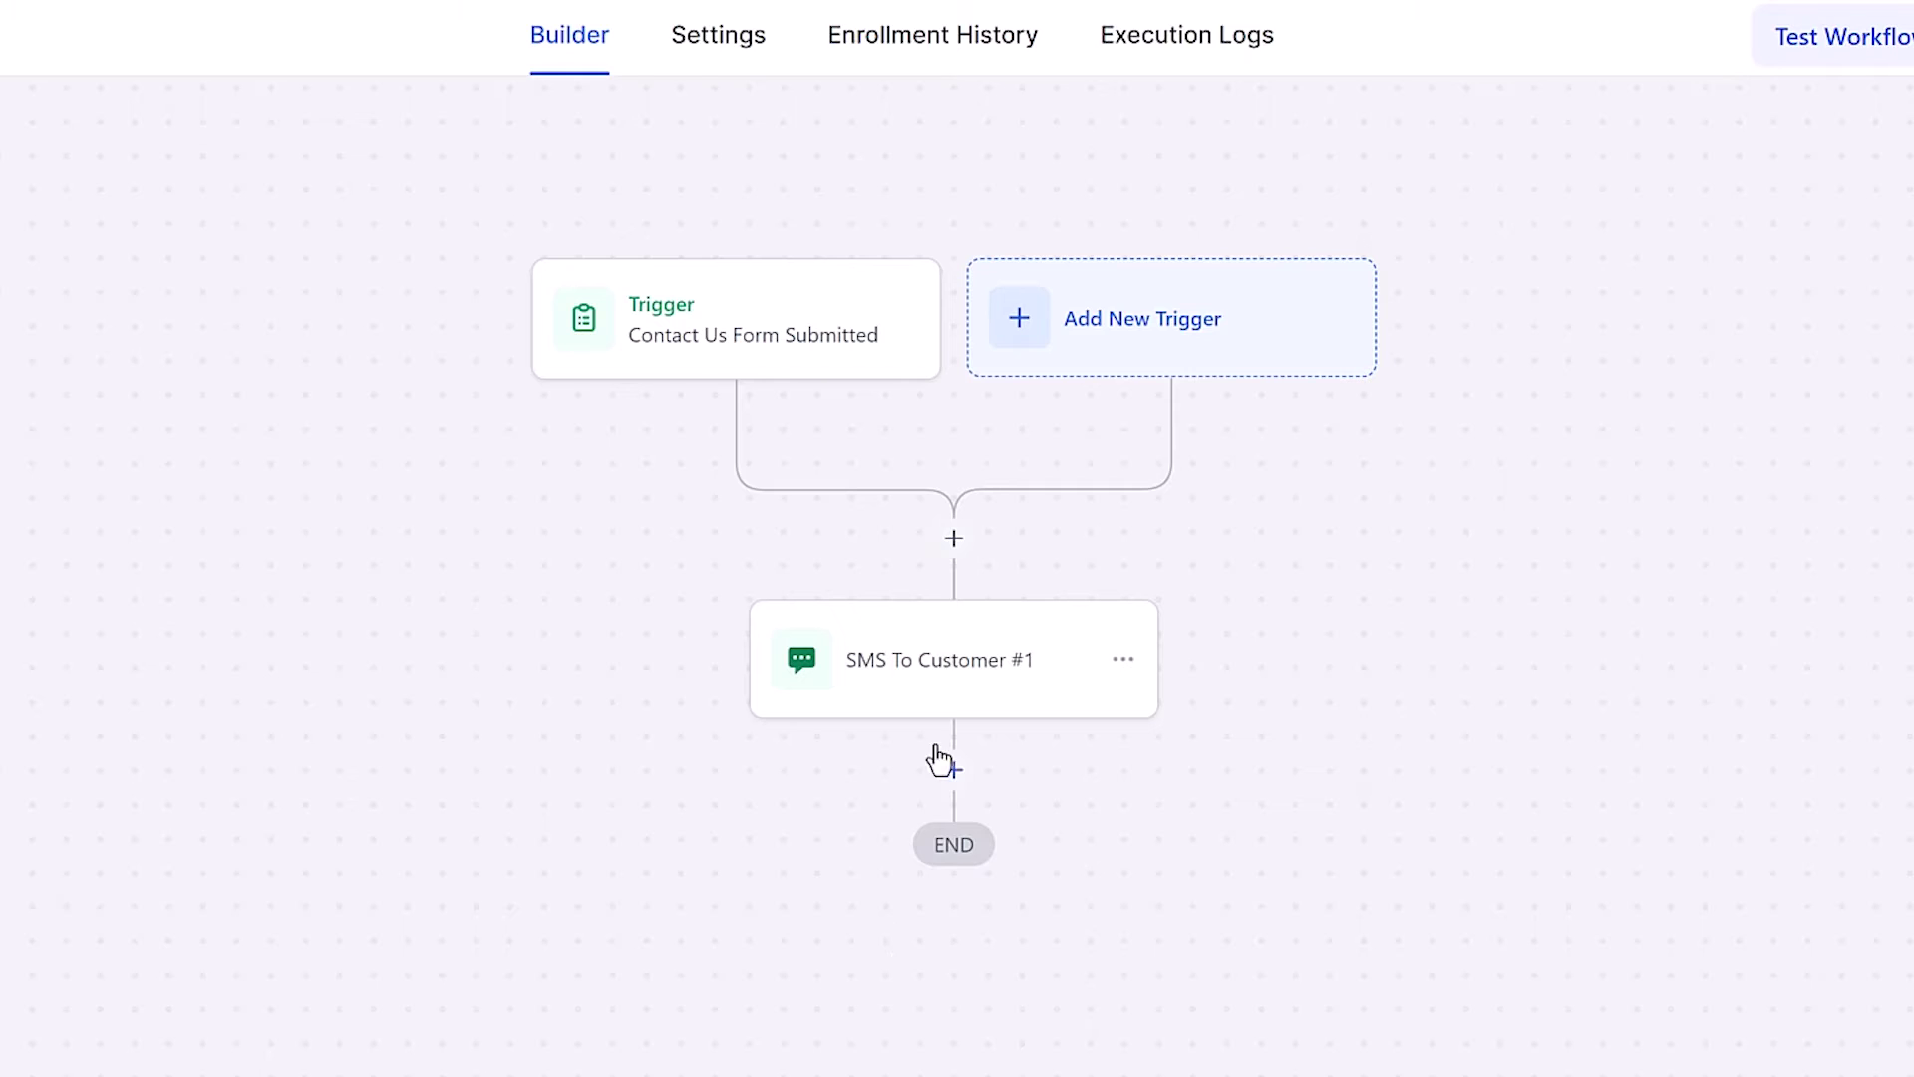
Open the SMS To Customer #1 action and highlight the {{contact.credit_score}} placeholder in its message
click(921, 675)
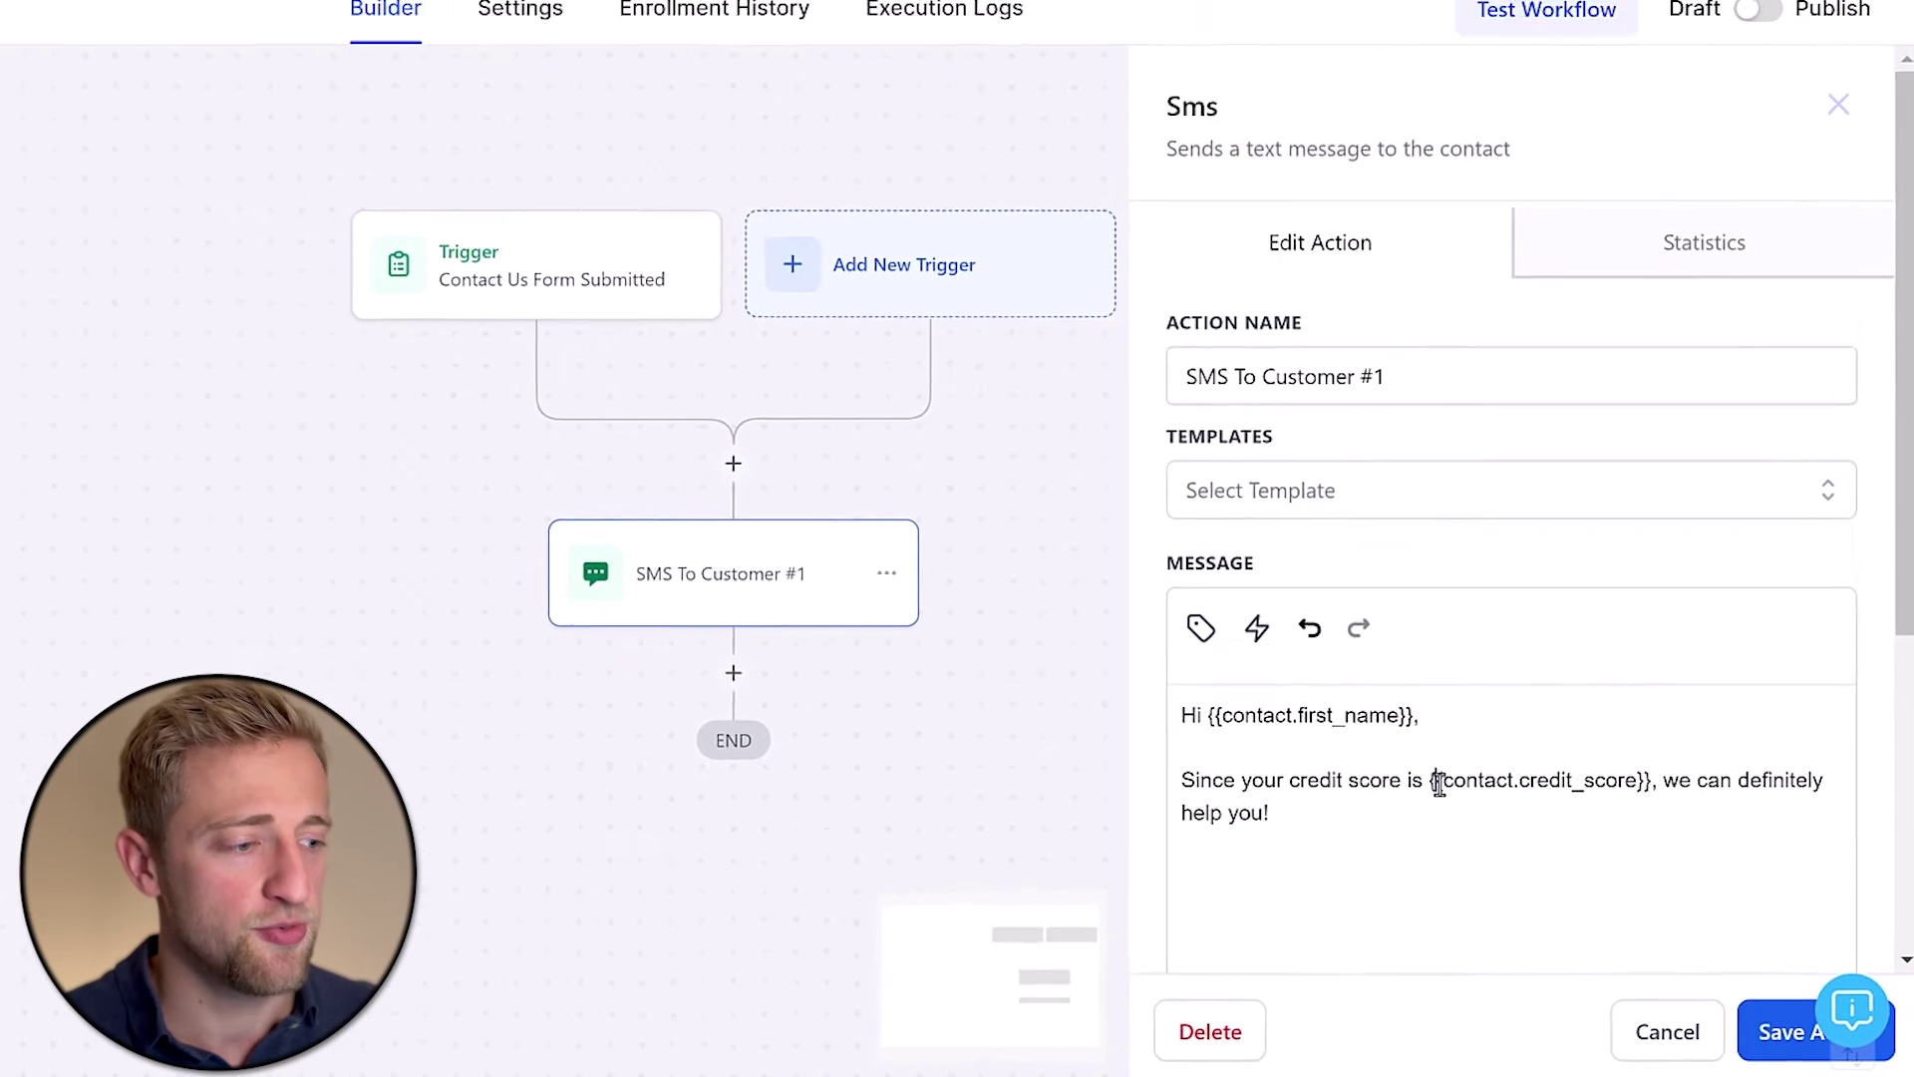
drag(1438, 782, 1654, 779)
click(1620, 744)
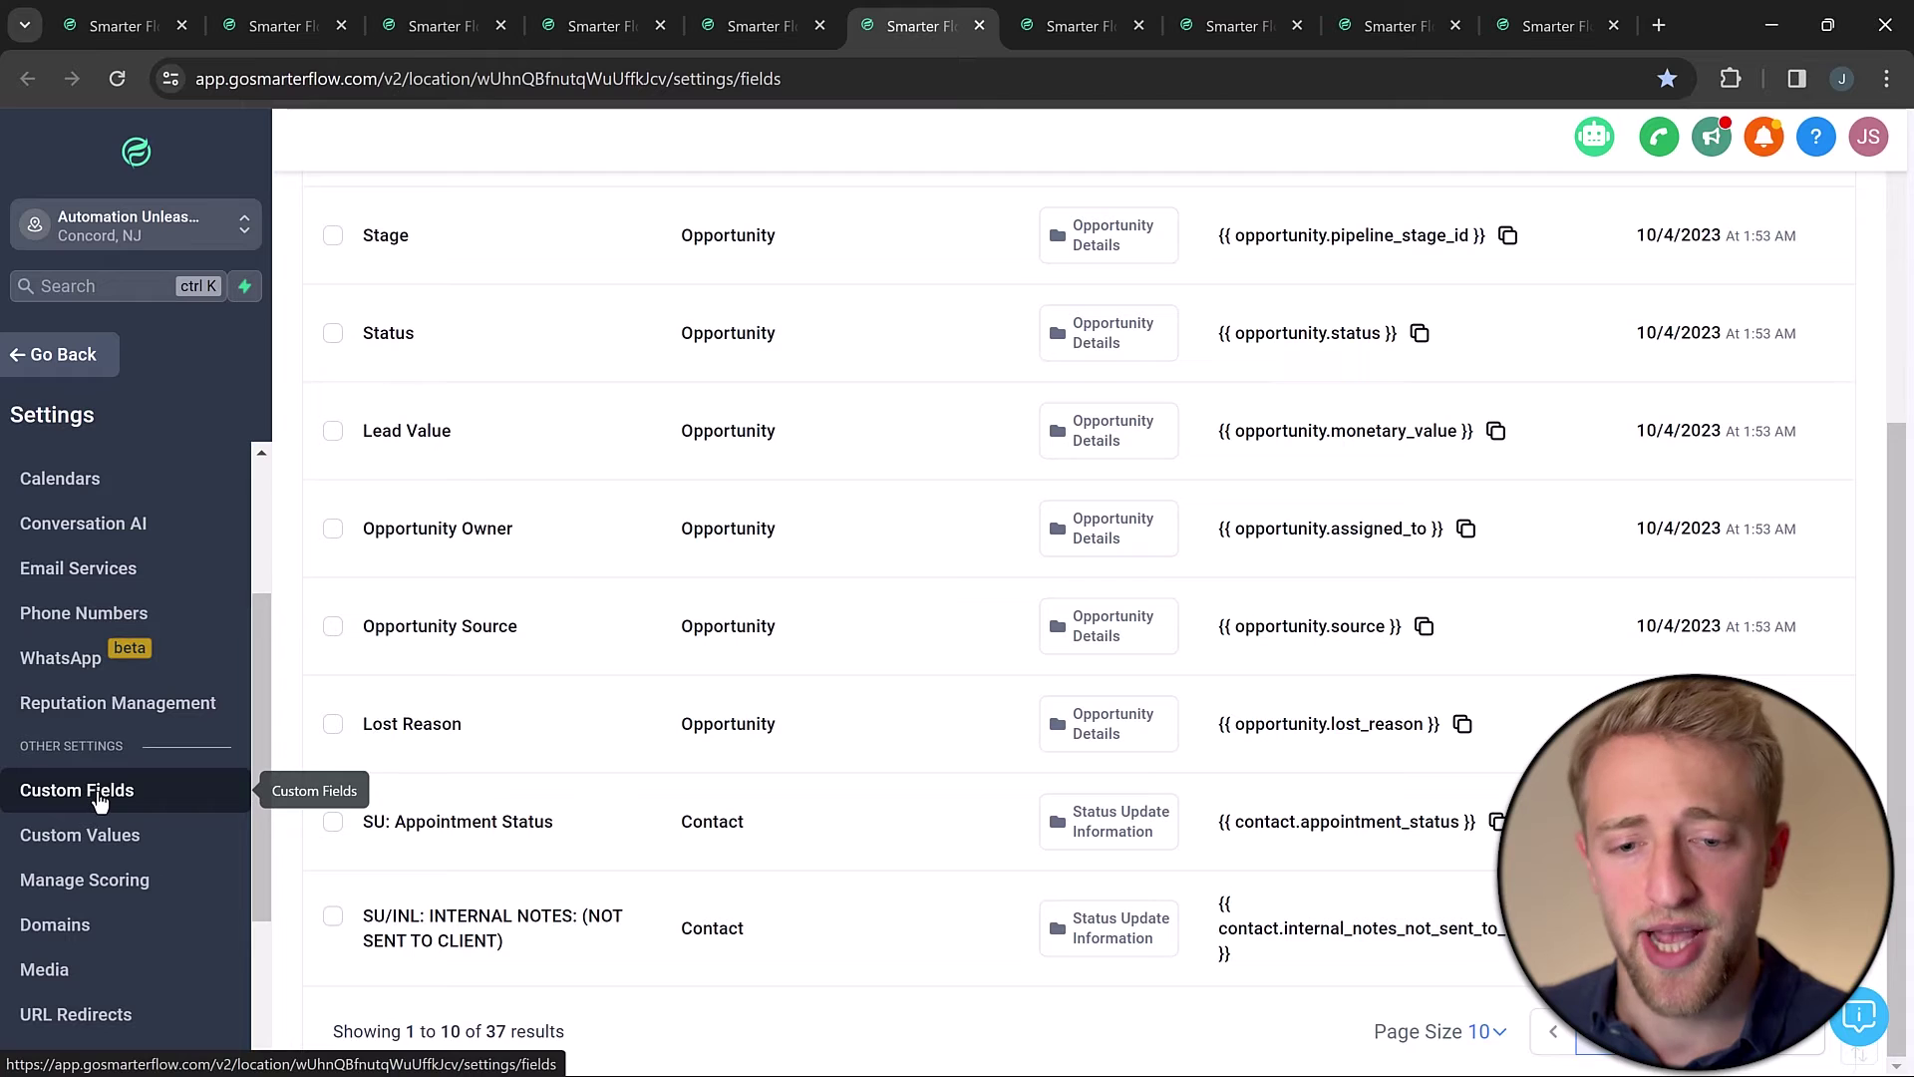
Review the Custom Fields list and the Custom Values list in the account settings
scroll(558, 648, up, 5)
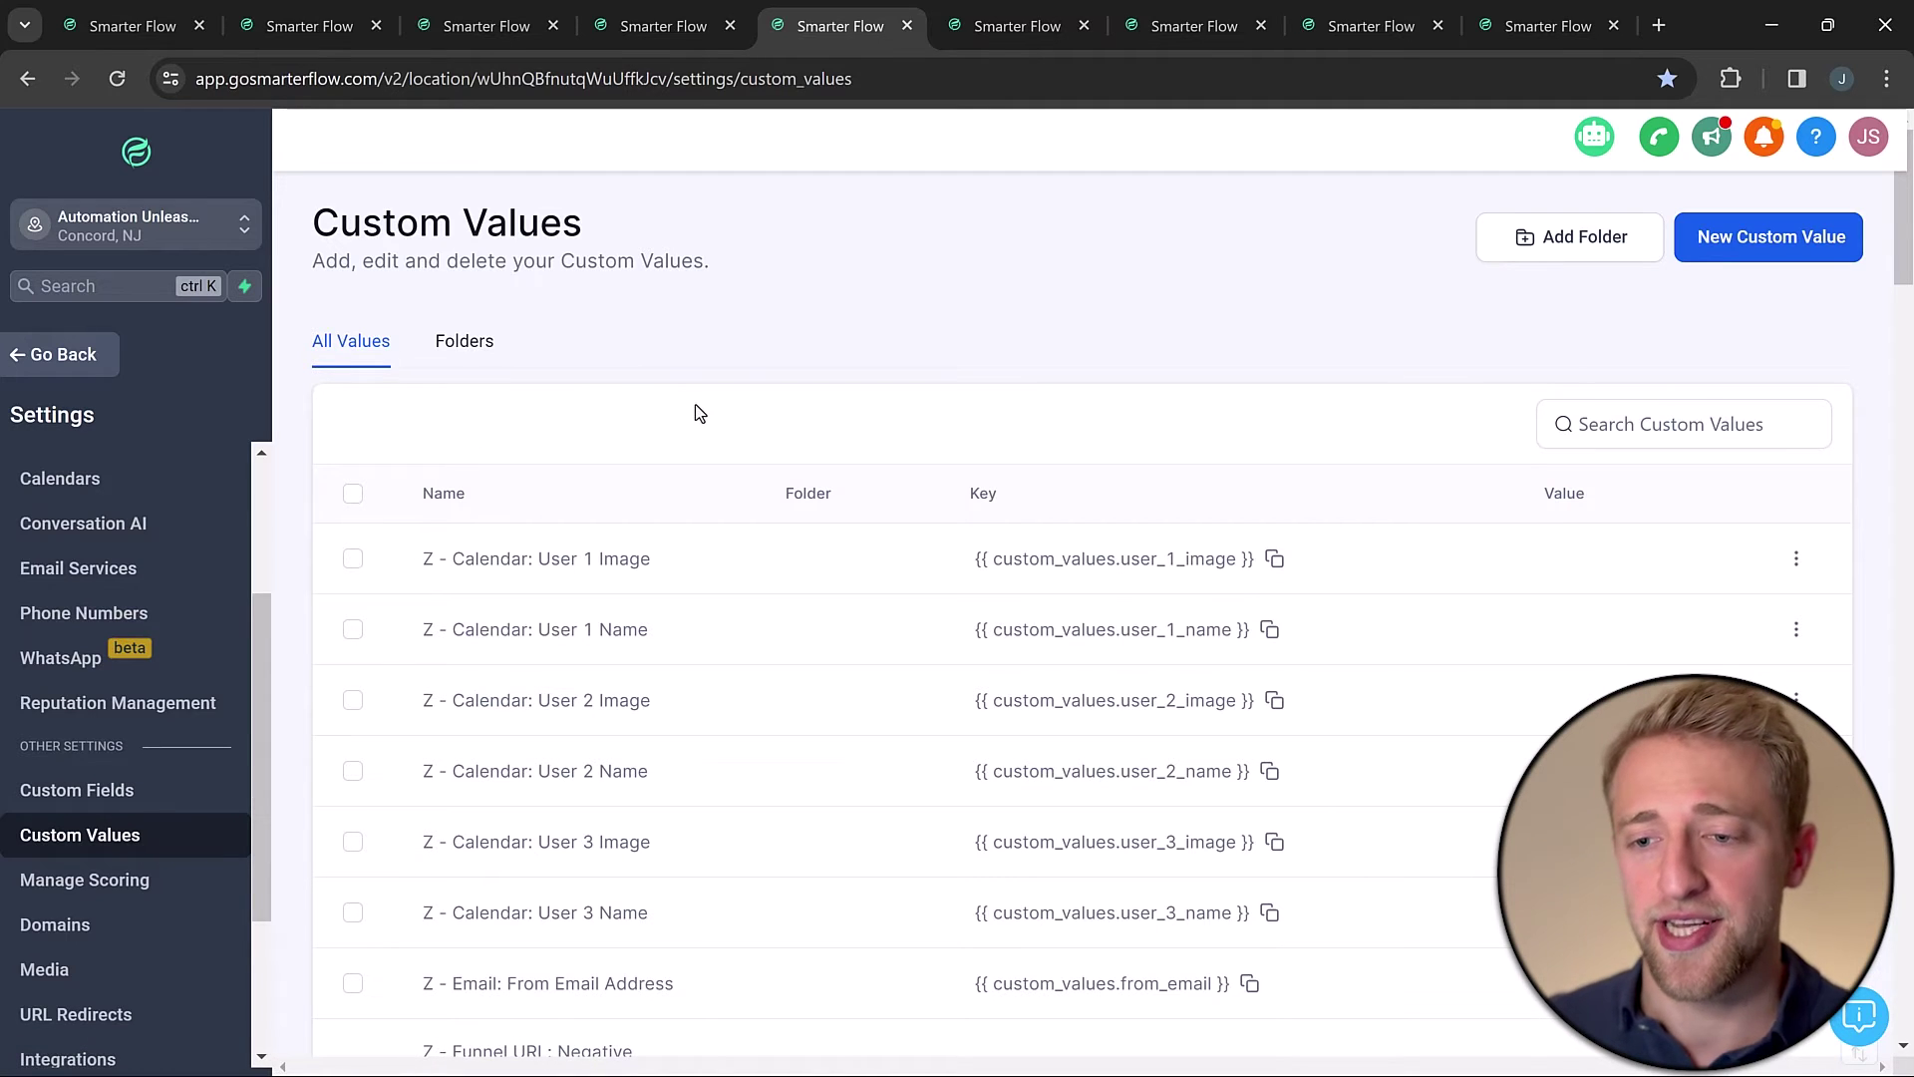
scroll(698, 412, down, 1)
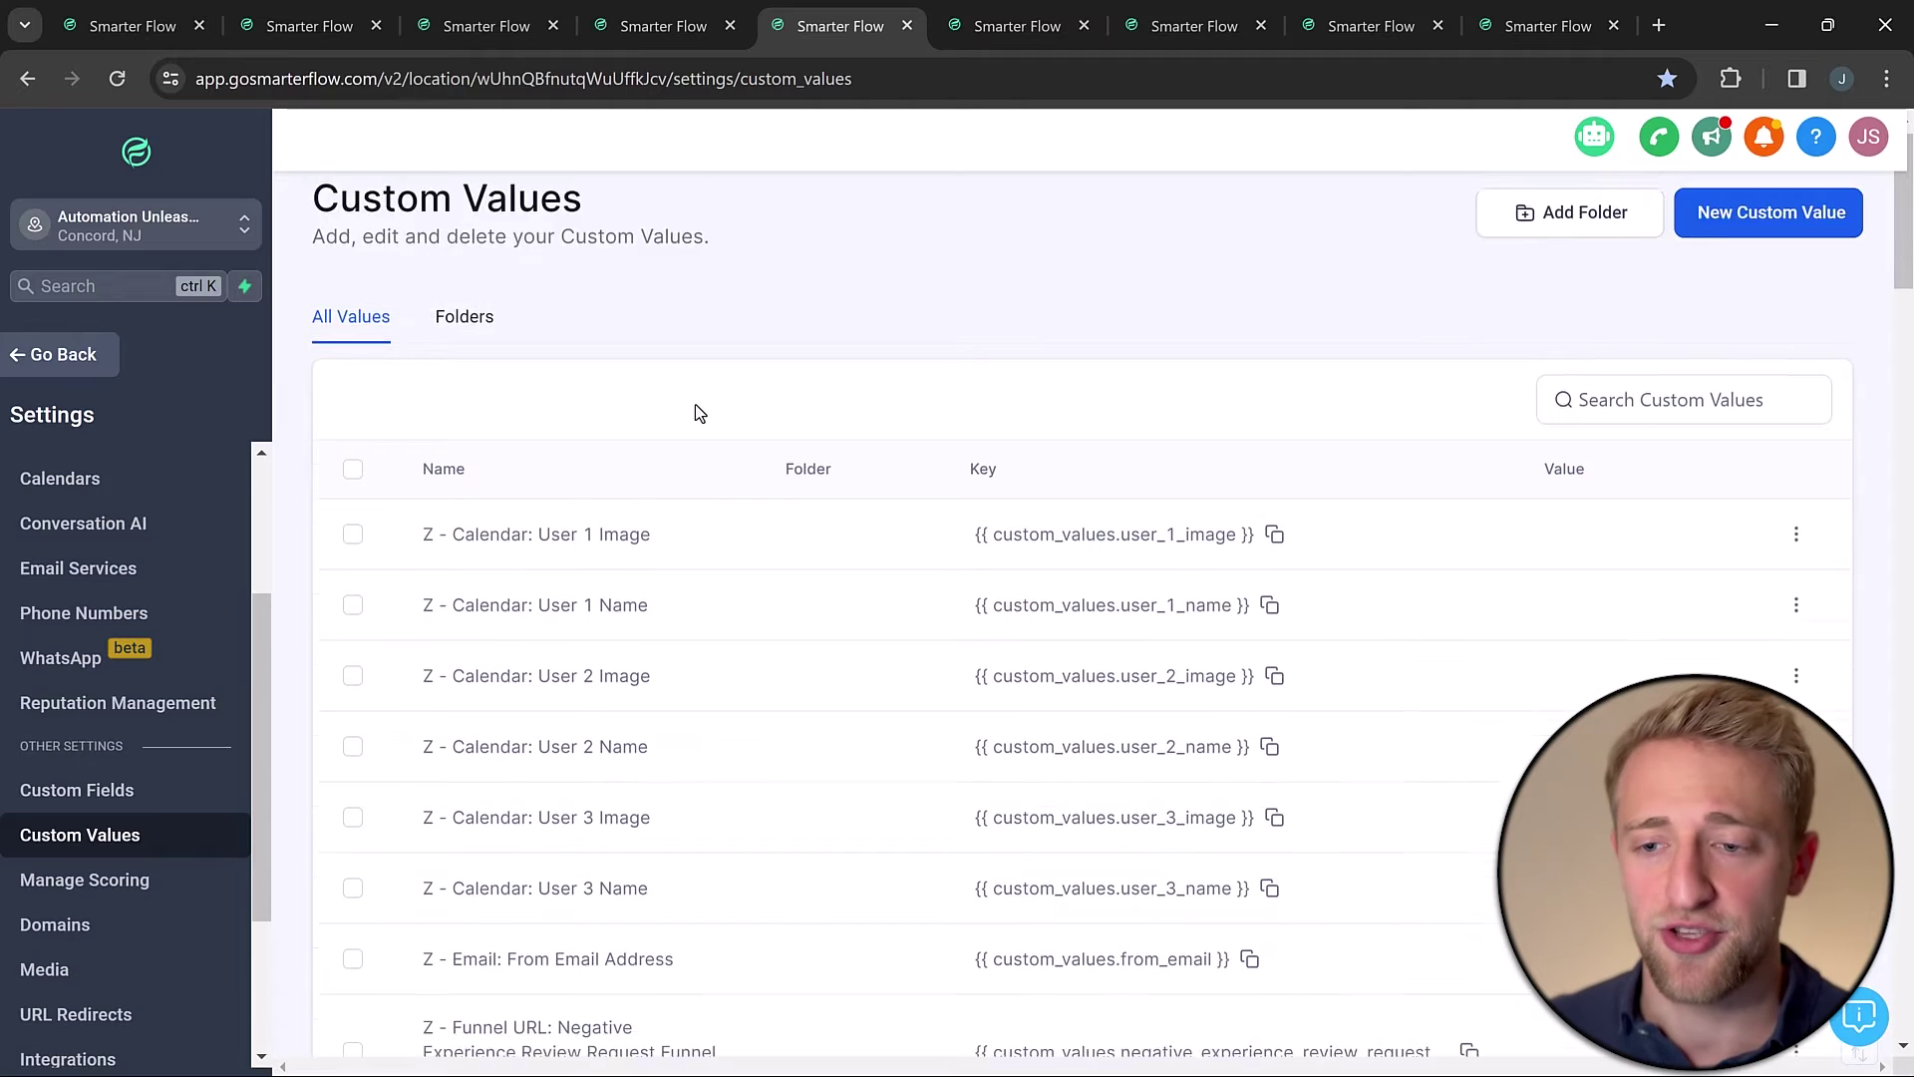
scroll(716, 424, up, 1)
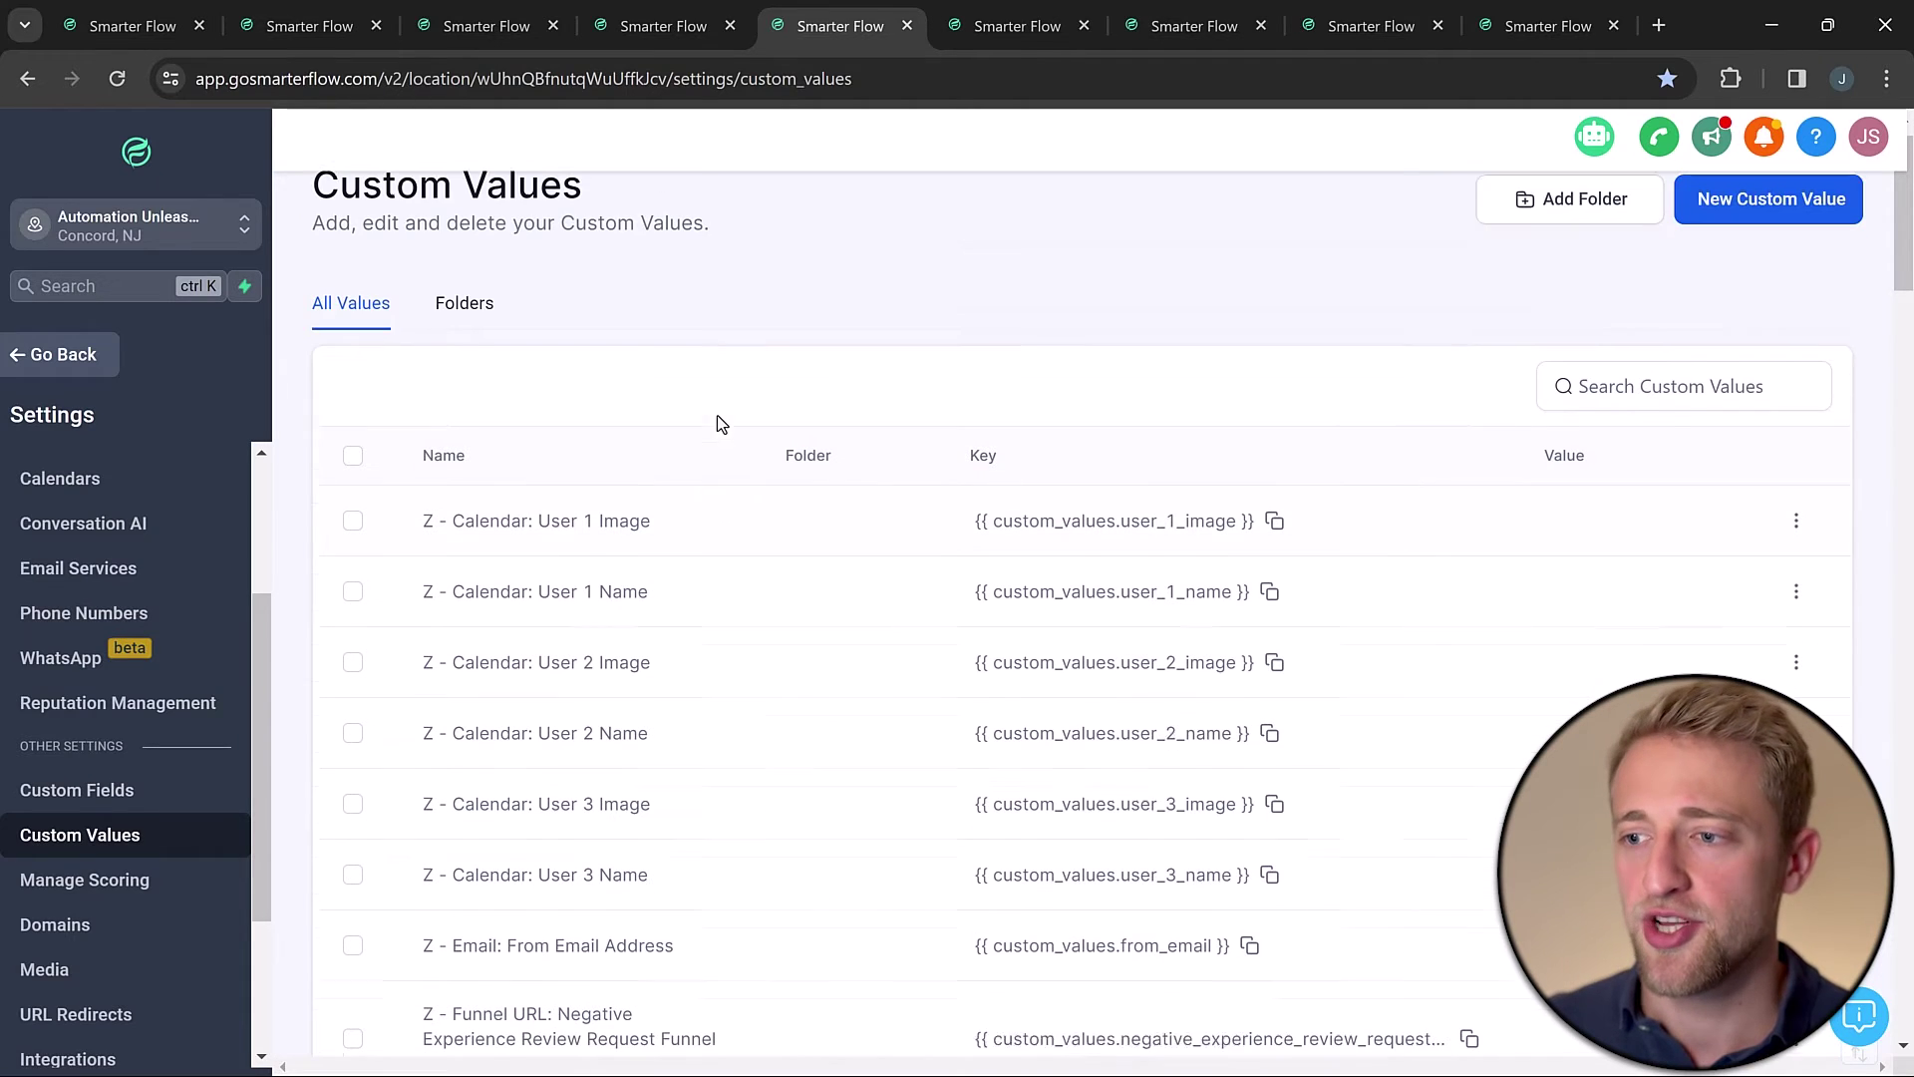
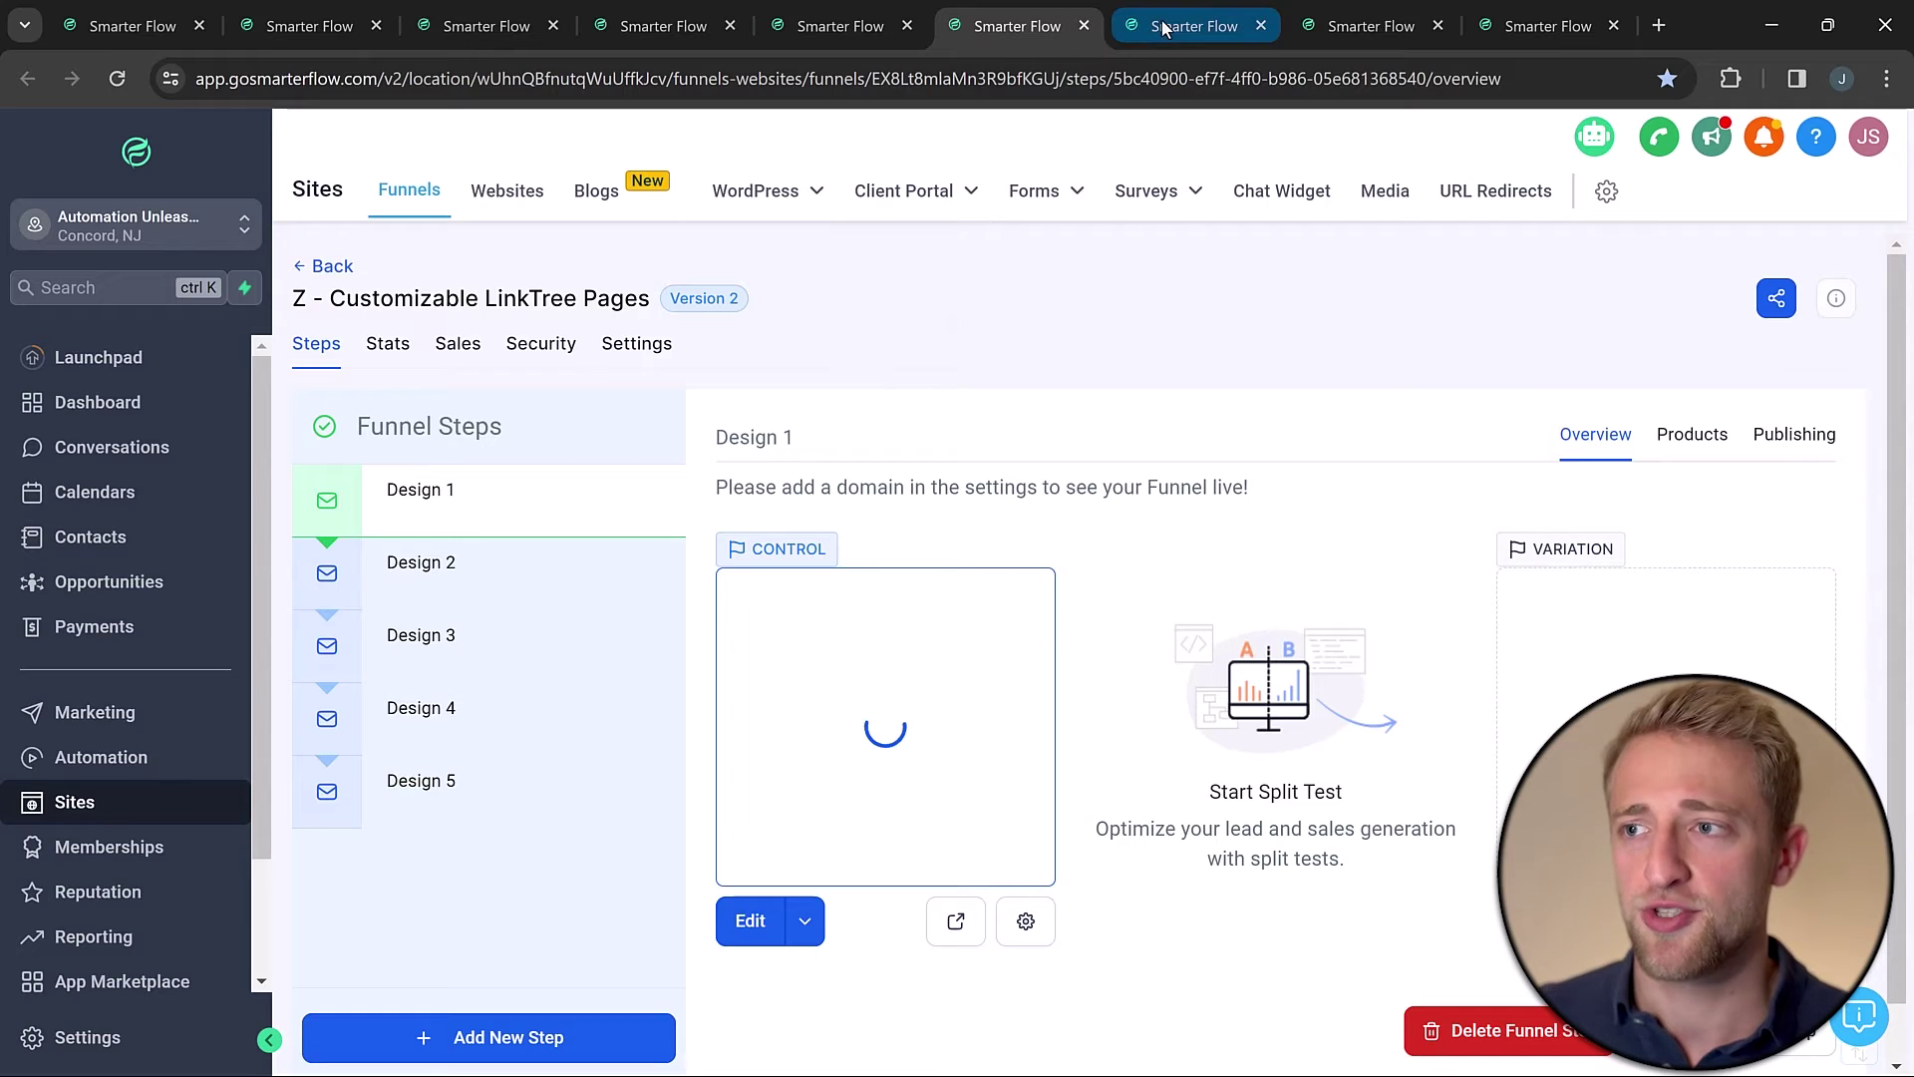
Switch to the Design 1 page in the page builder and highlight the {{location_owner.first_name}} placeholder in the headline
click(1182, 26)
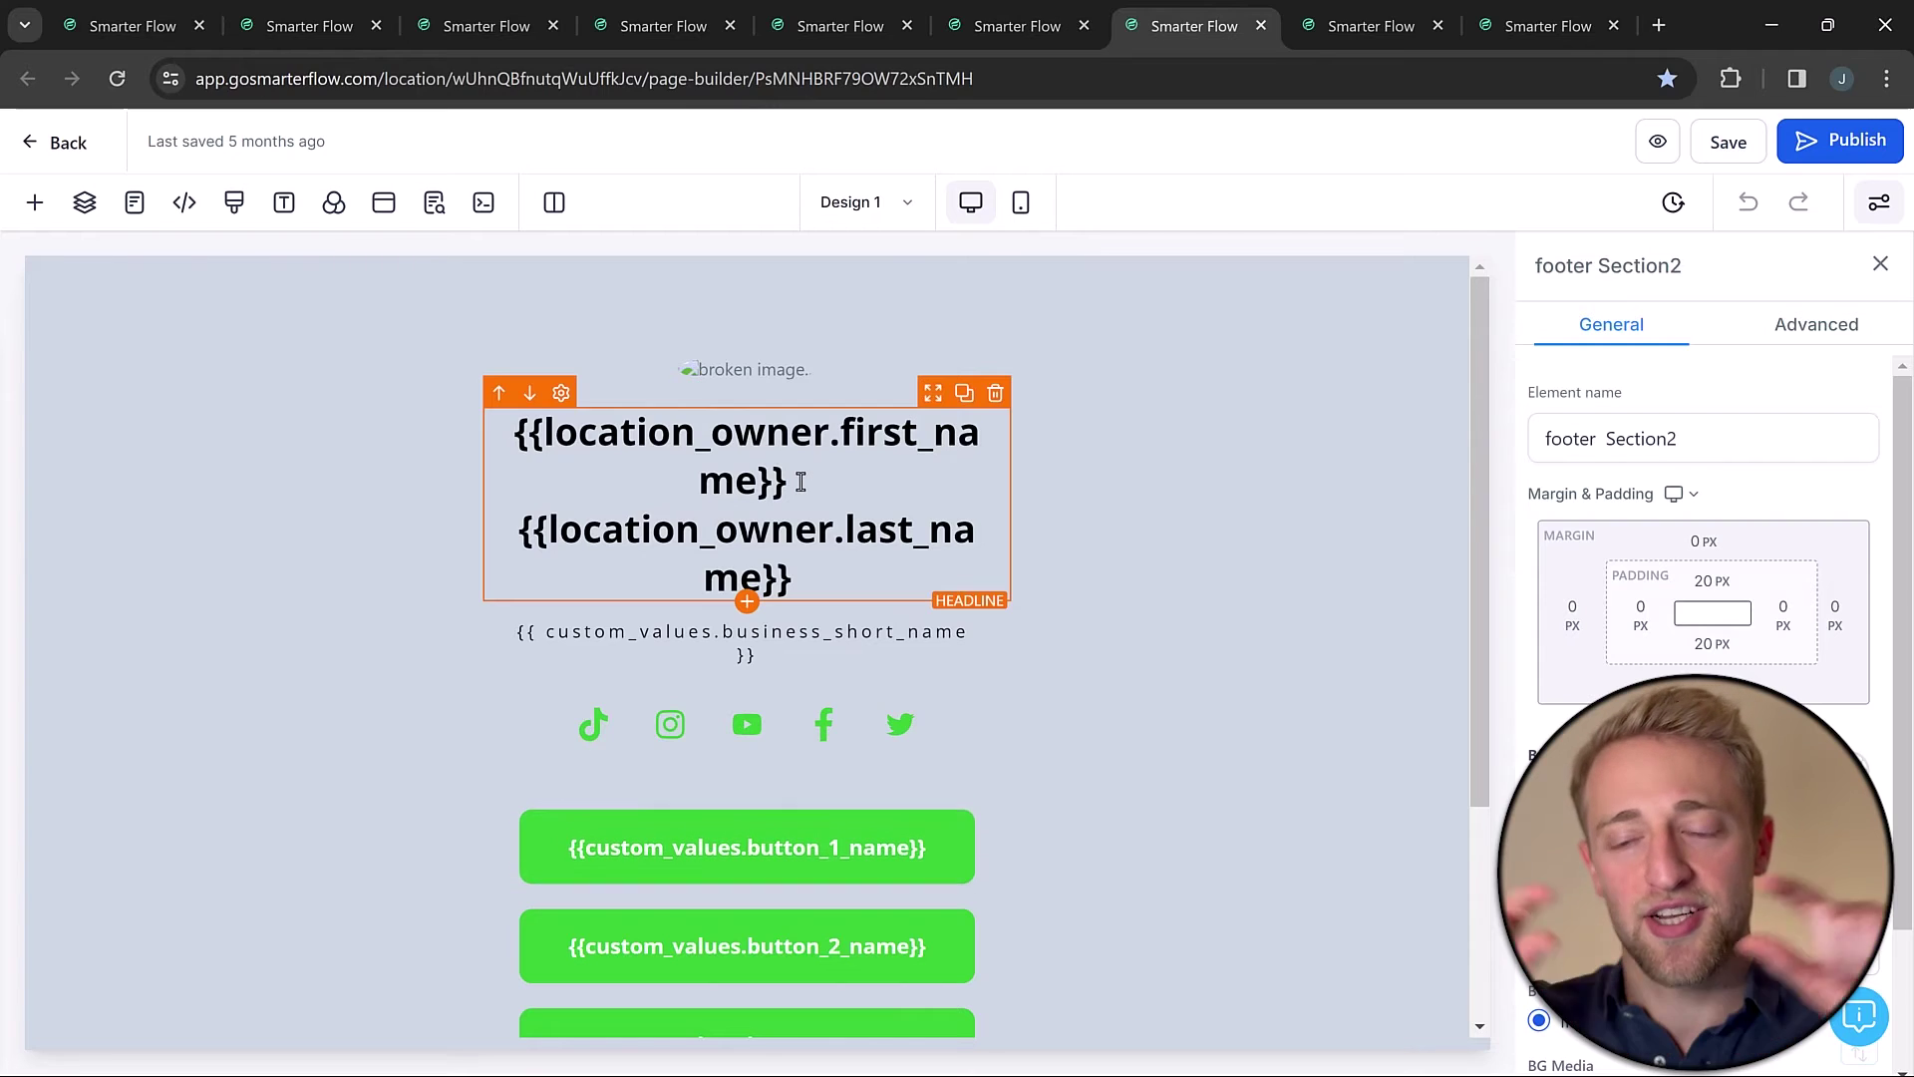
drag(798, 483, 506, 439)
click(398, 447)
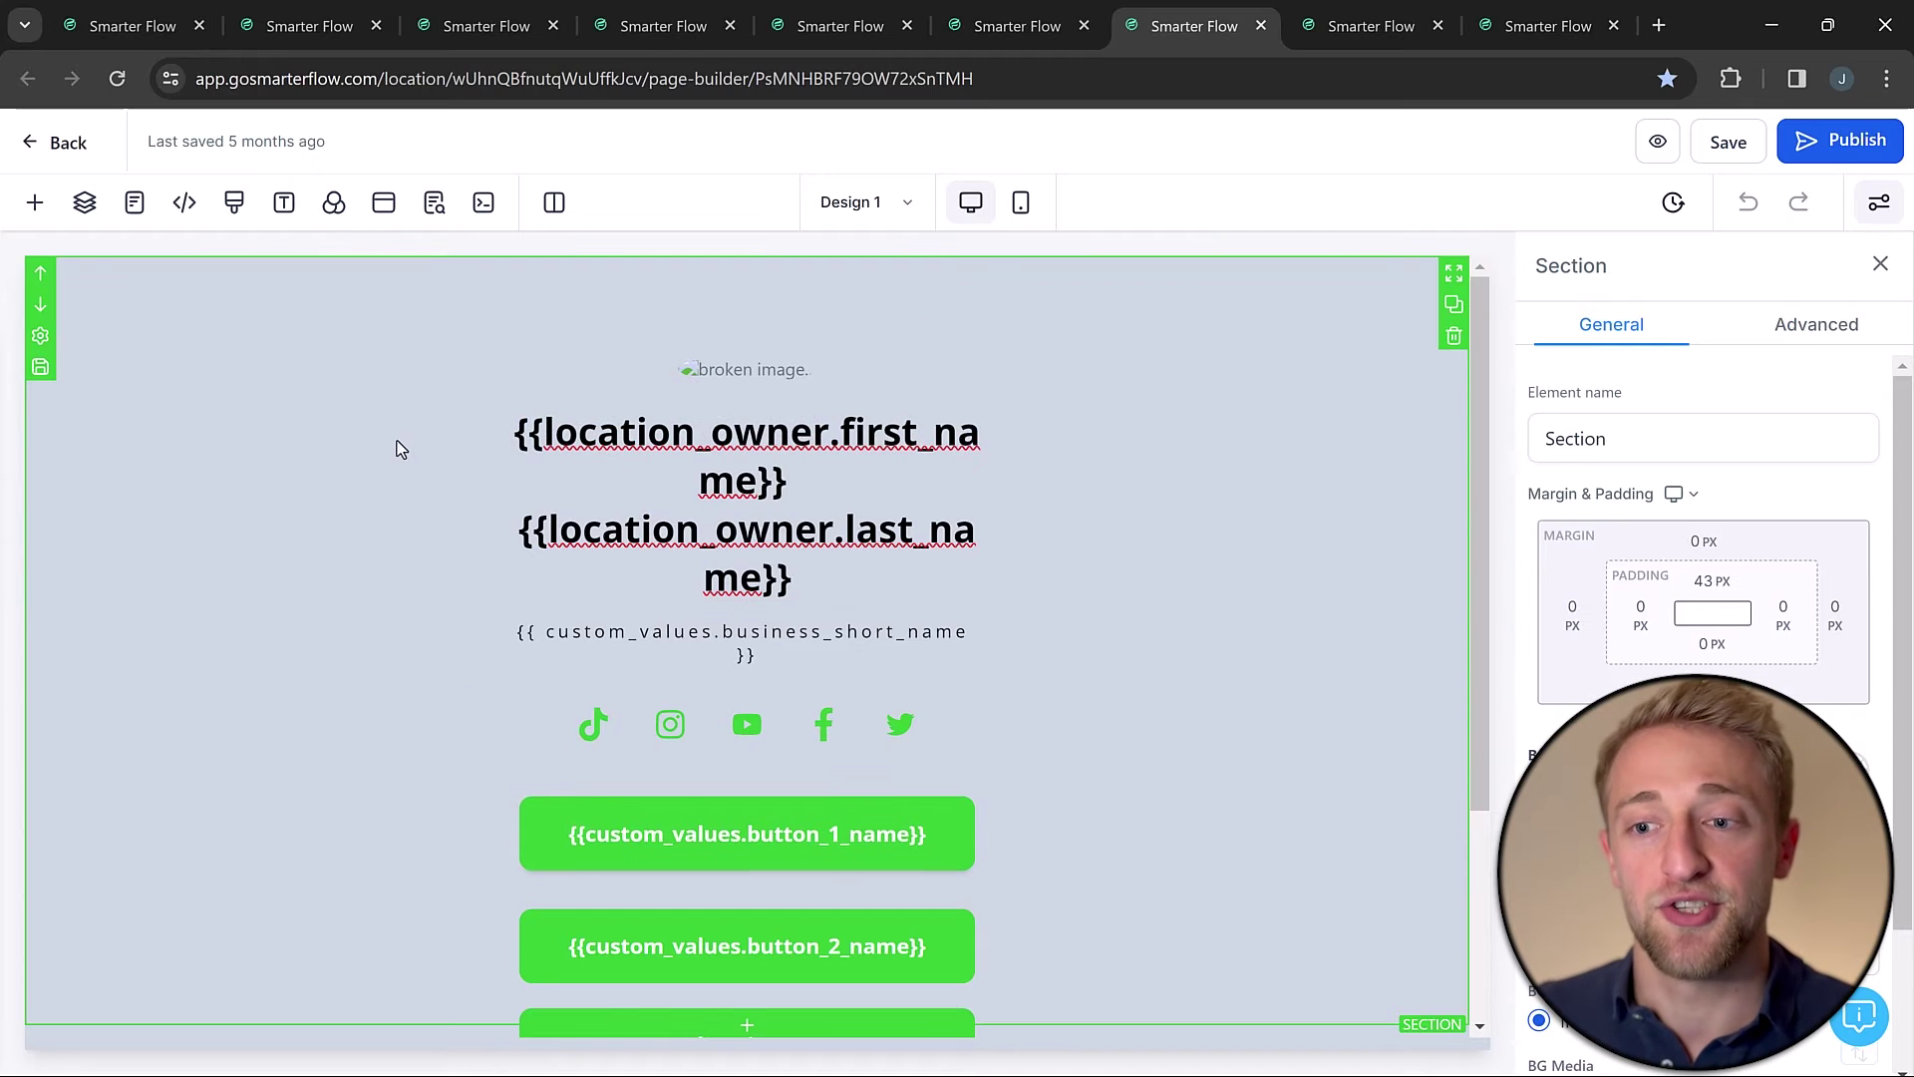
Compare the Custom Values list with the custom value placeholders on the Design 1 page's buttons
click(1009, 25)
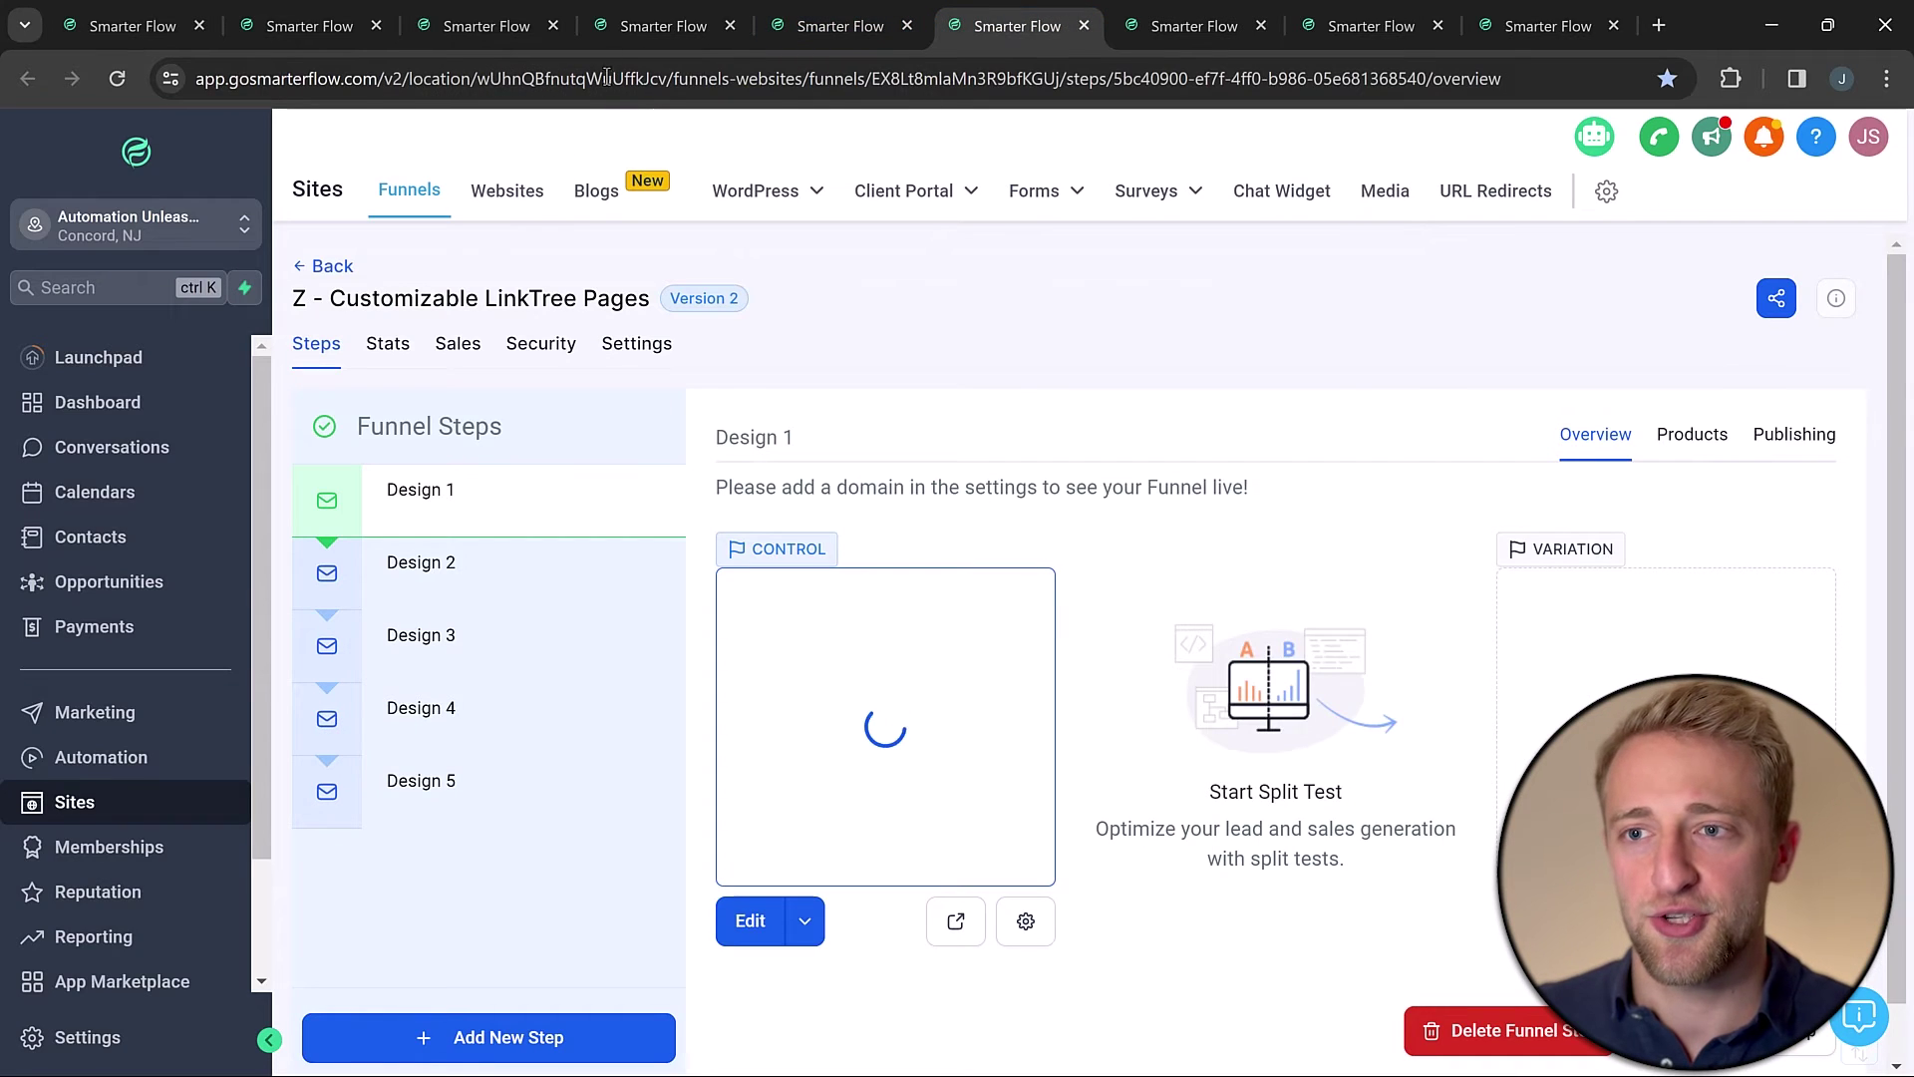
click(819, 24)
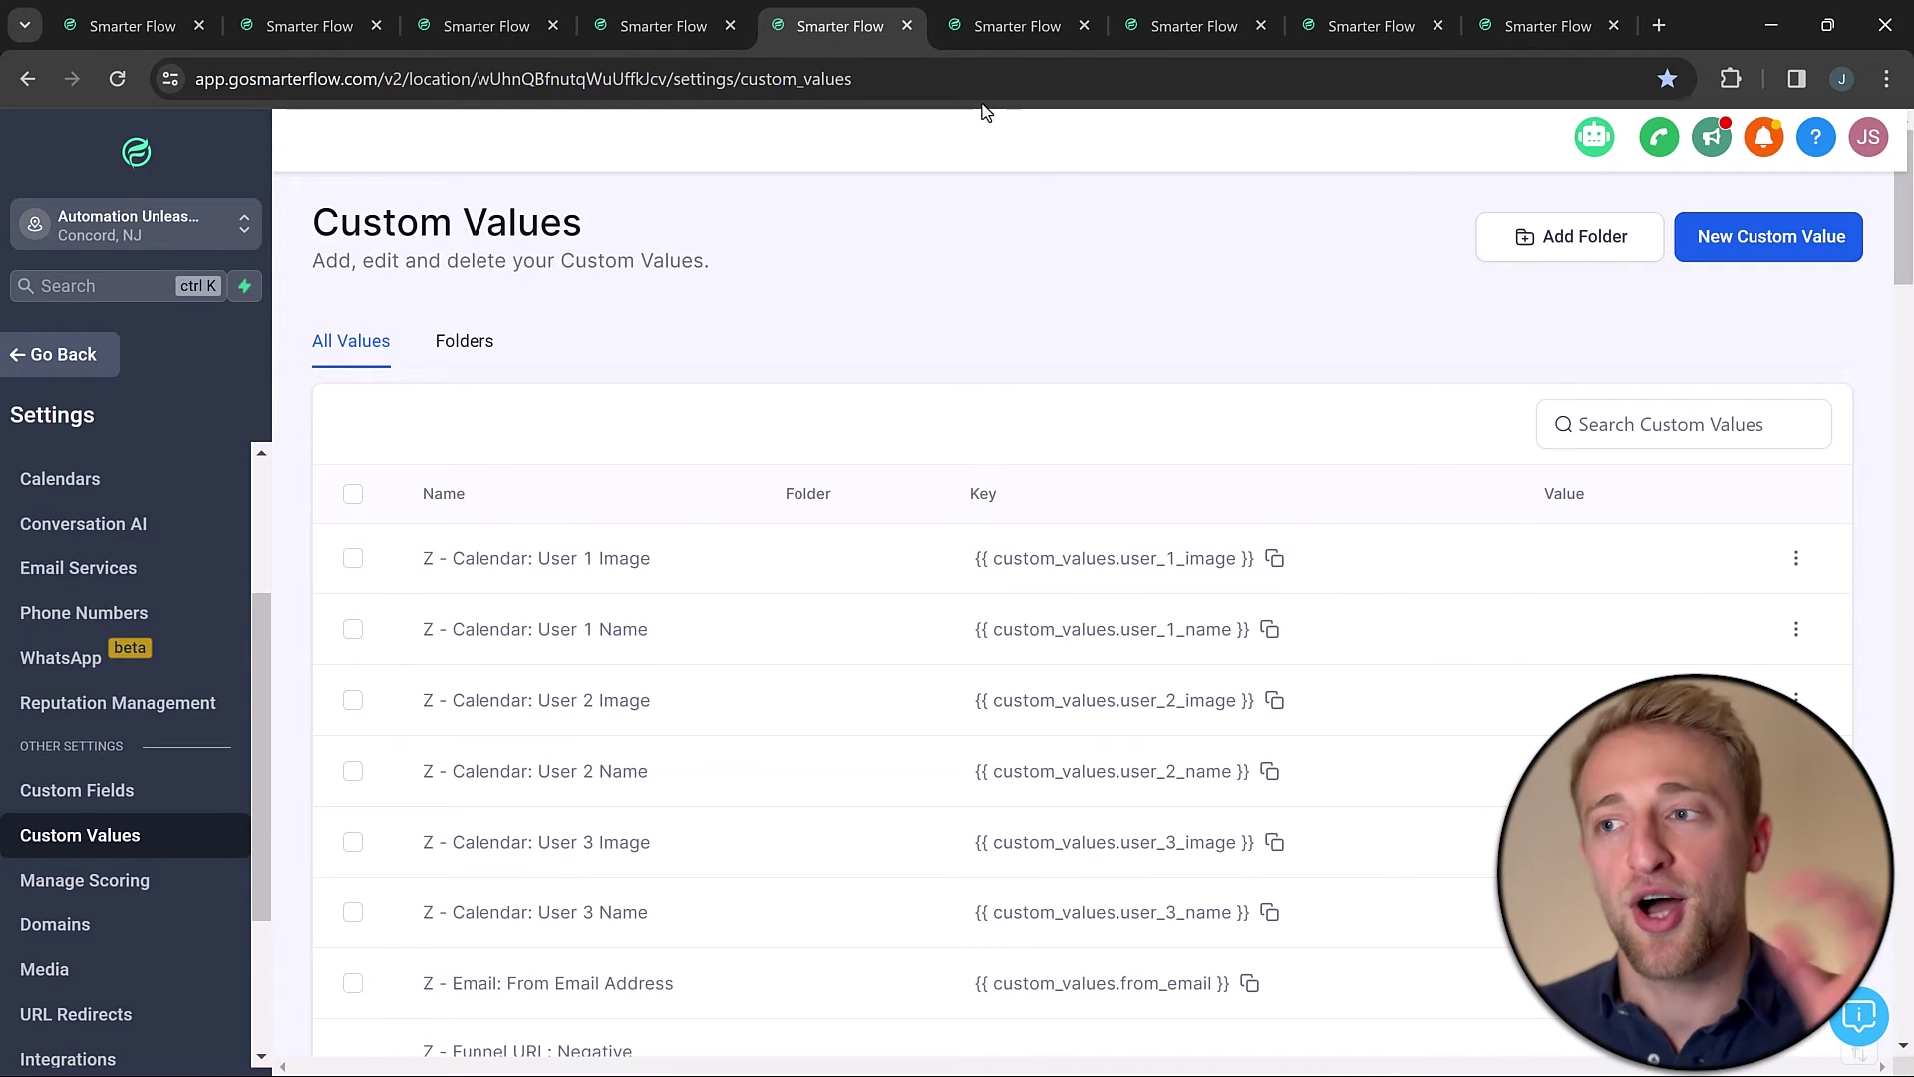
click(1035, 31)
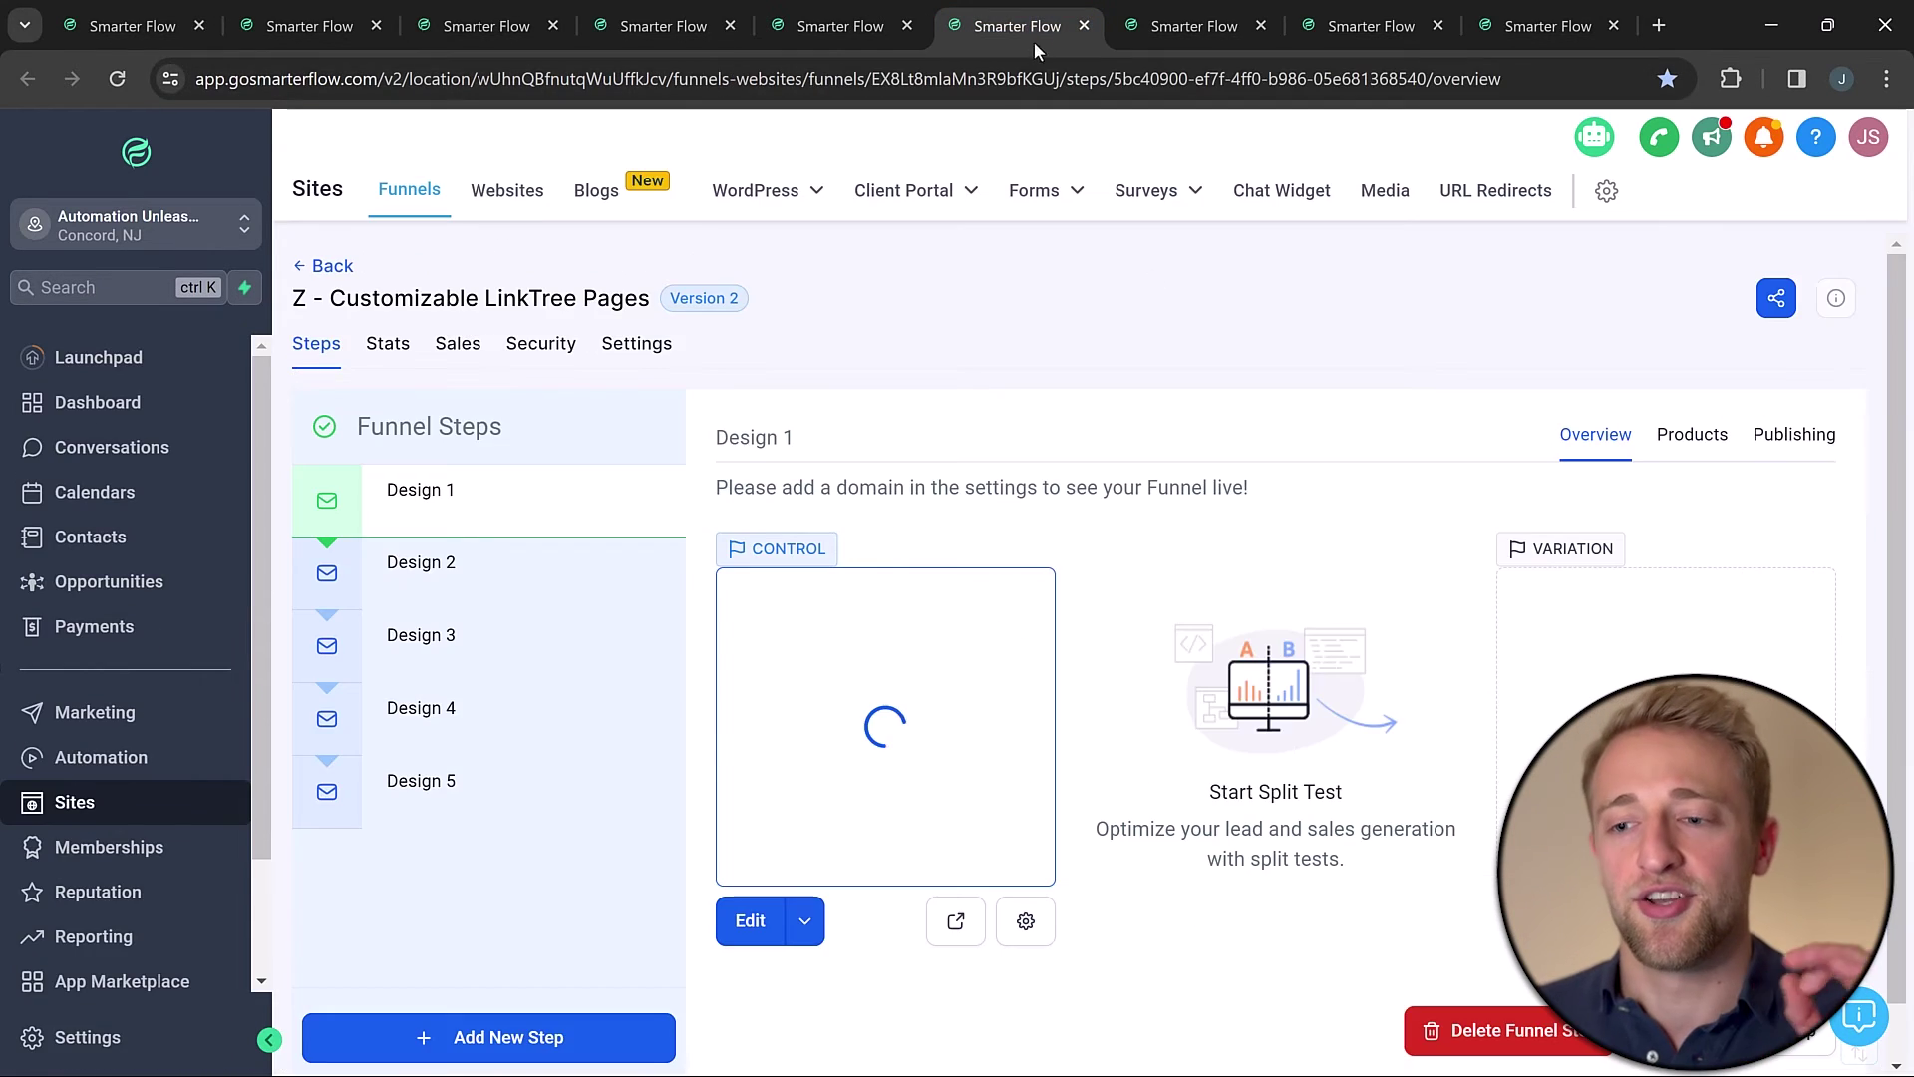
click(1160, 30)
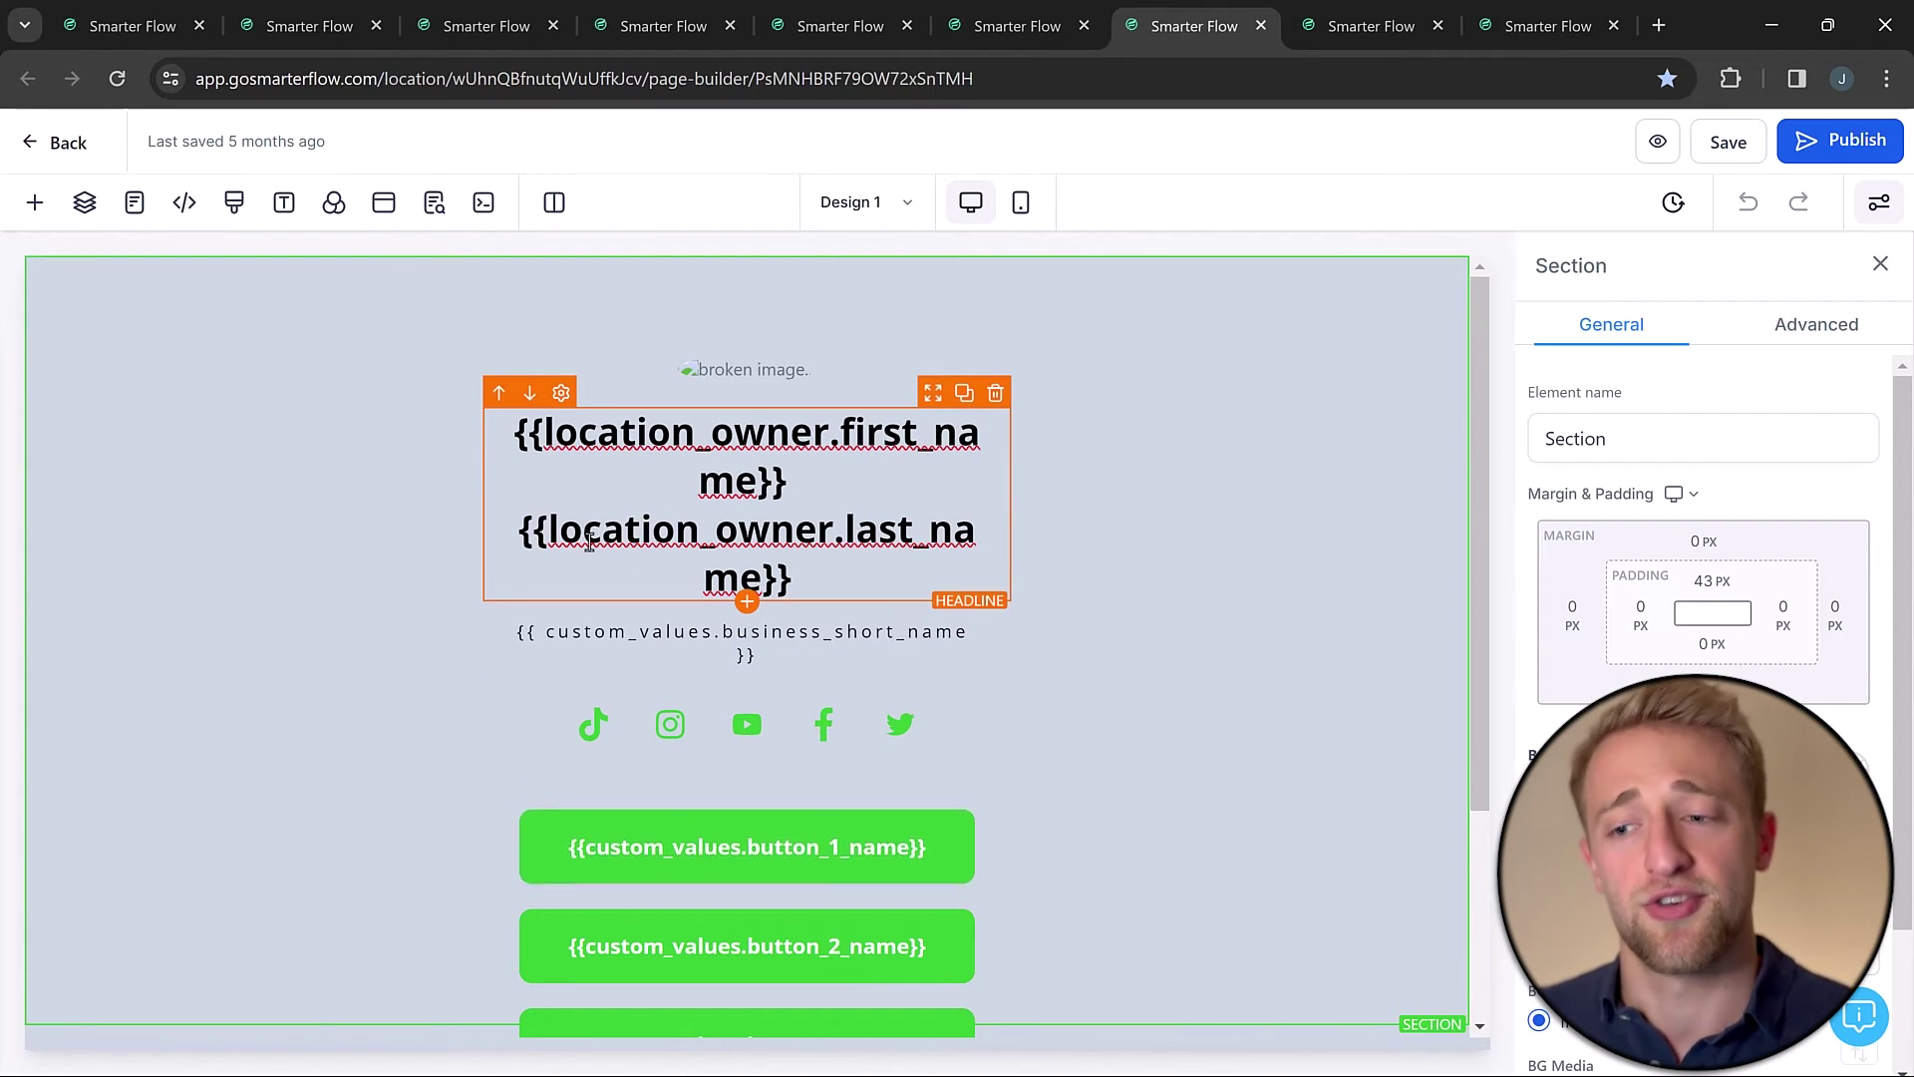
scroll(829, 568, down, 3)
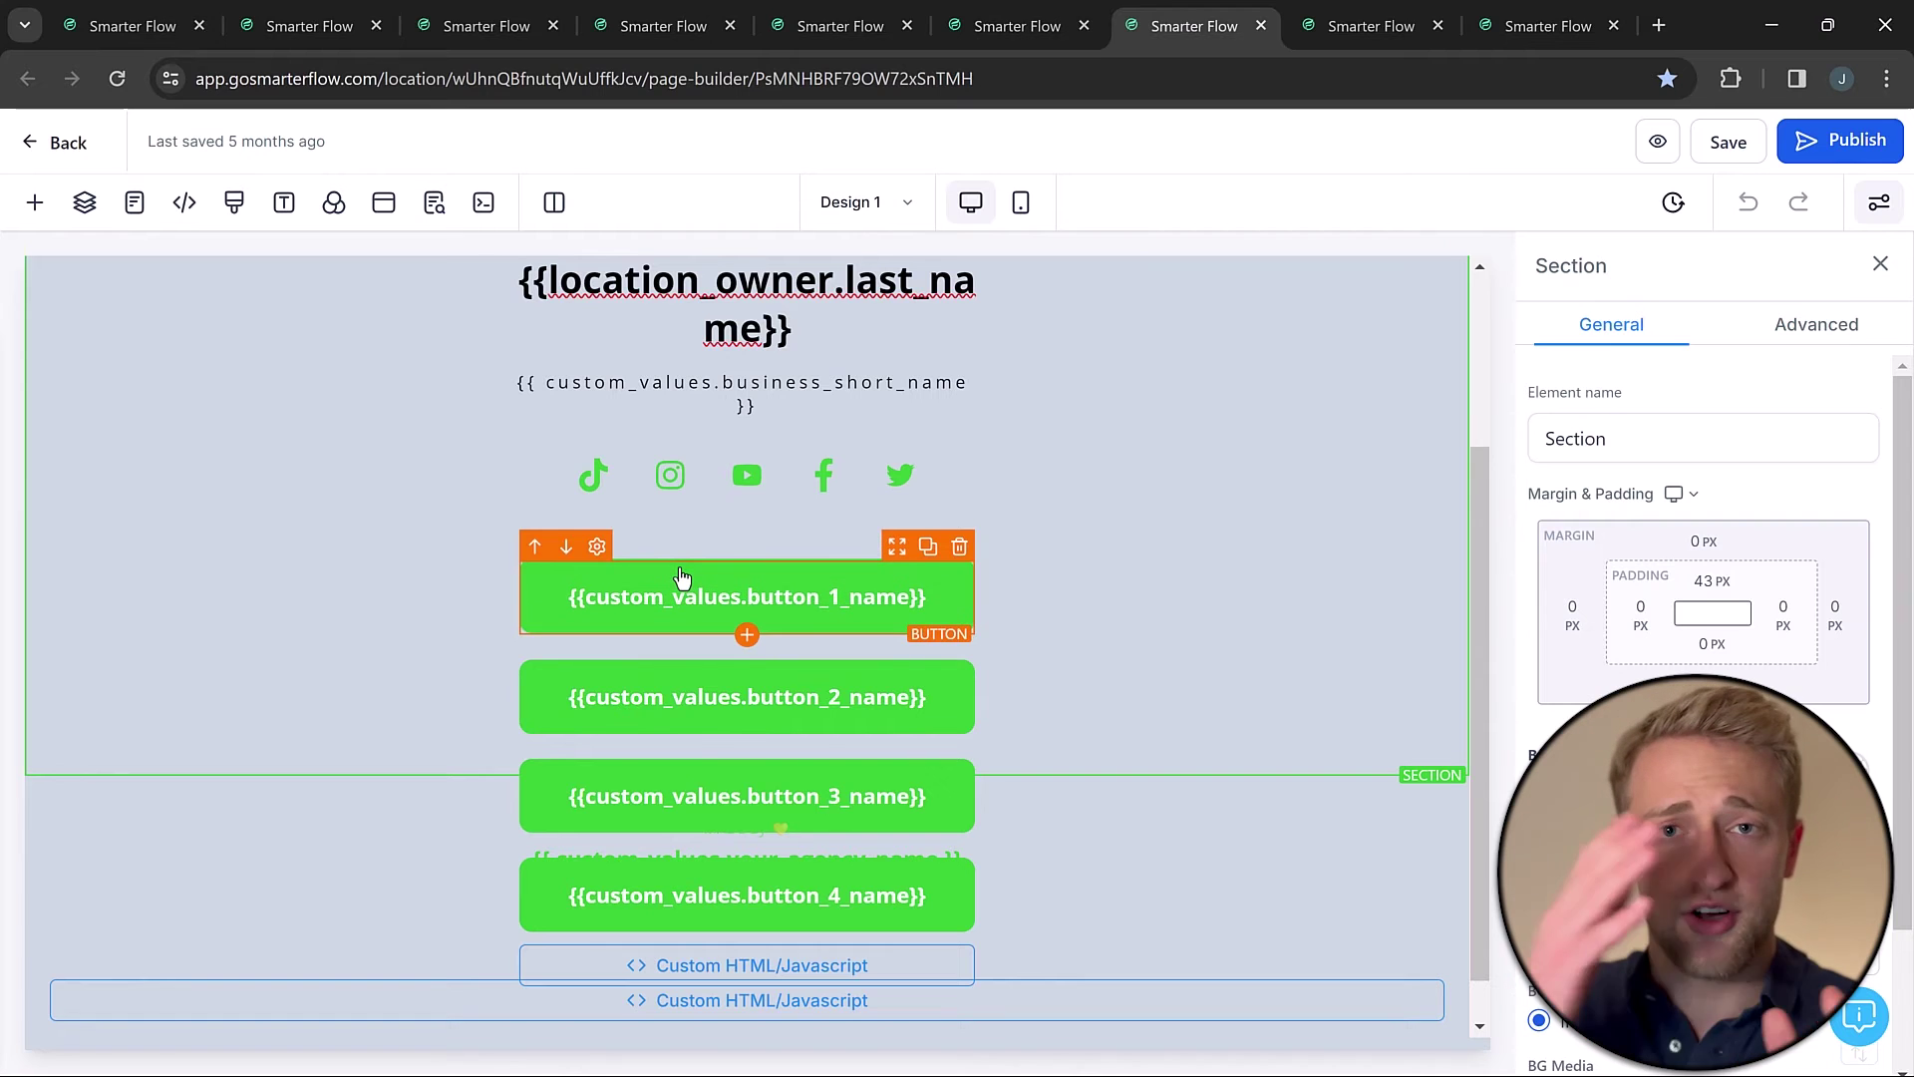
click(1012, 18)
click(840, 24)
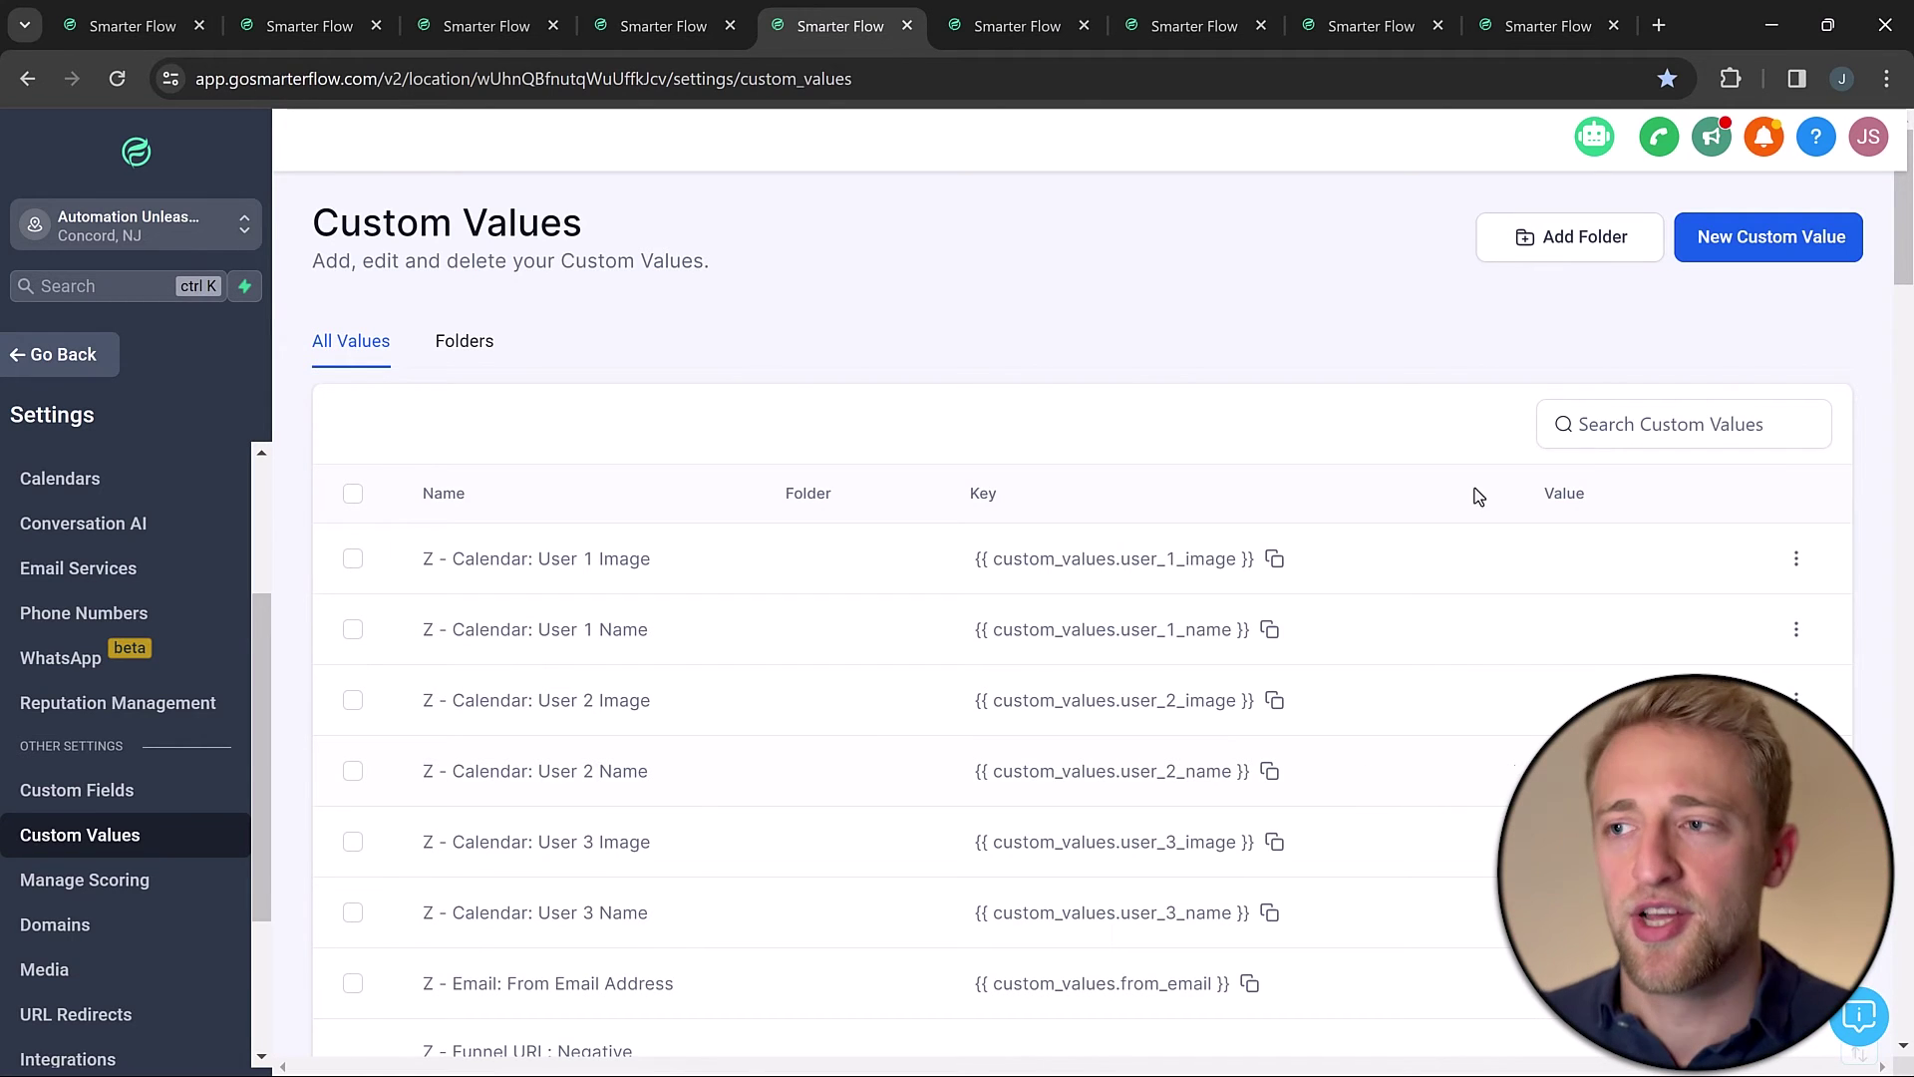
View the custom value placeholders in the contact's email draft and the Social Media step of the Quick Start account setup
click(1194, 25)
click(1371, 25)
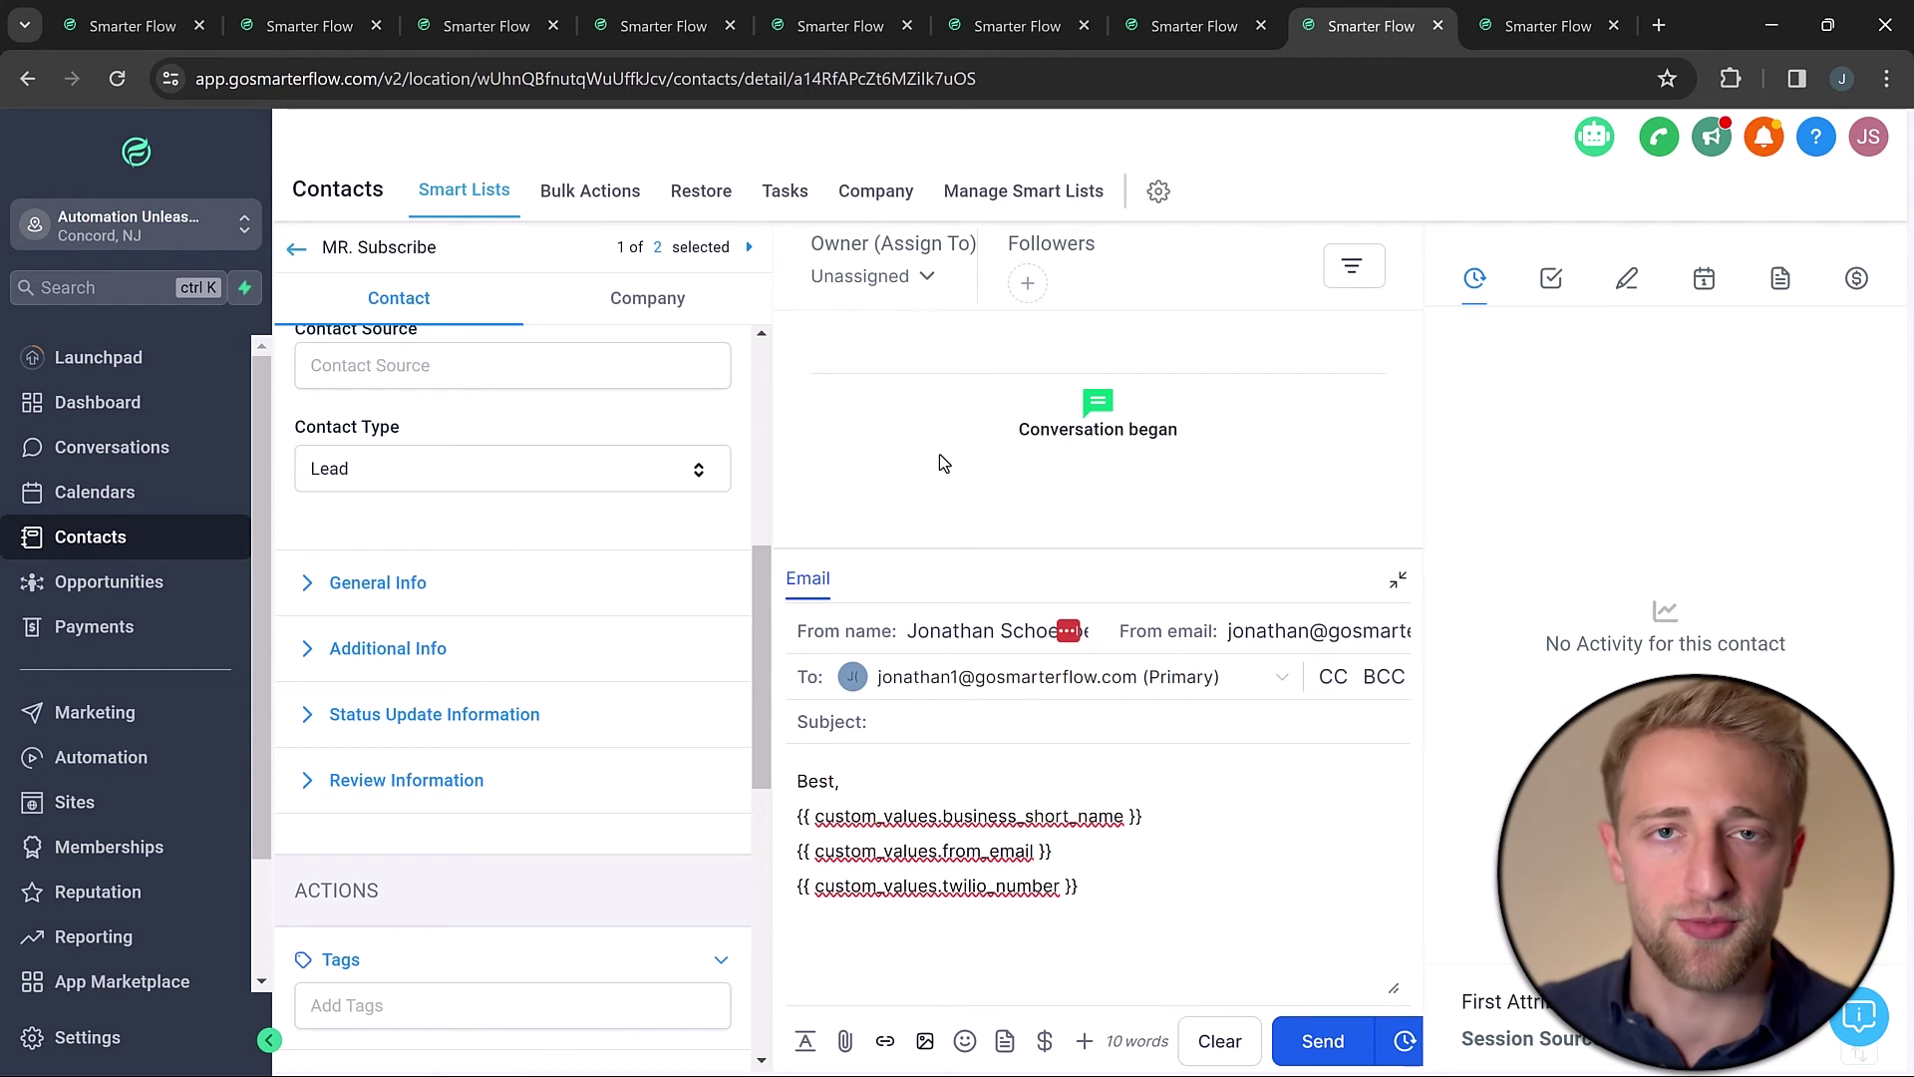
key(ctrl+shift+Tab)
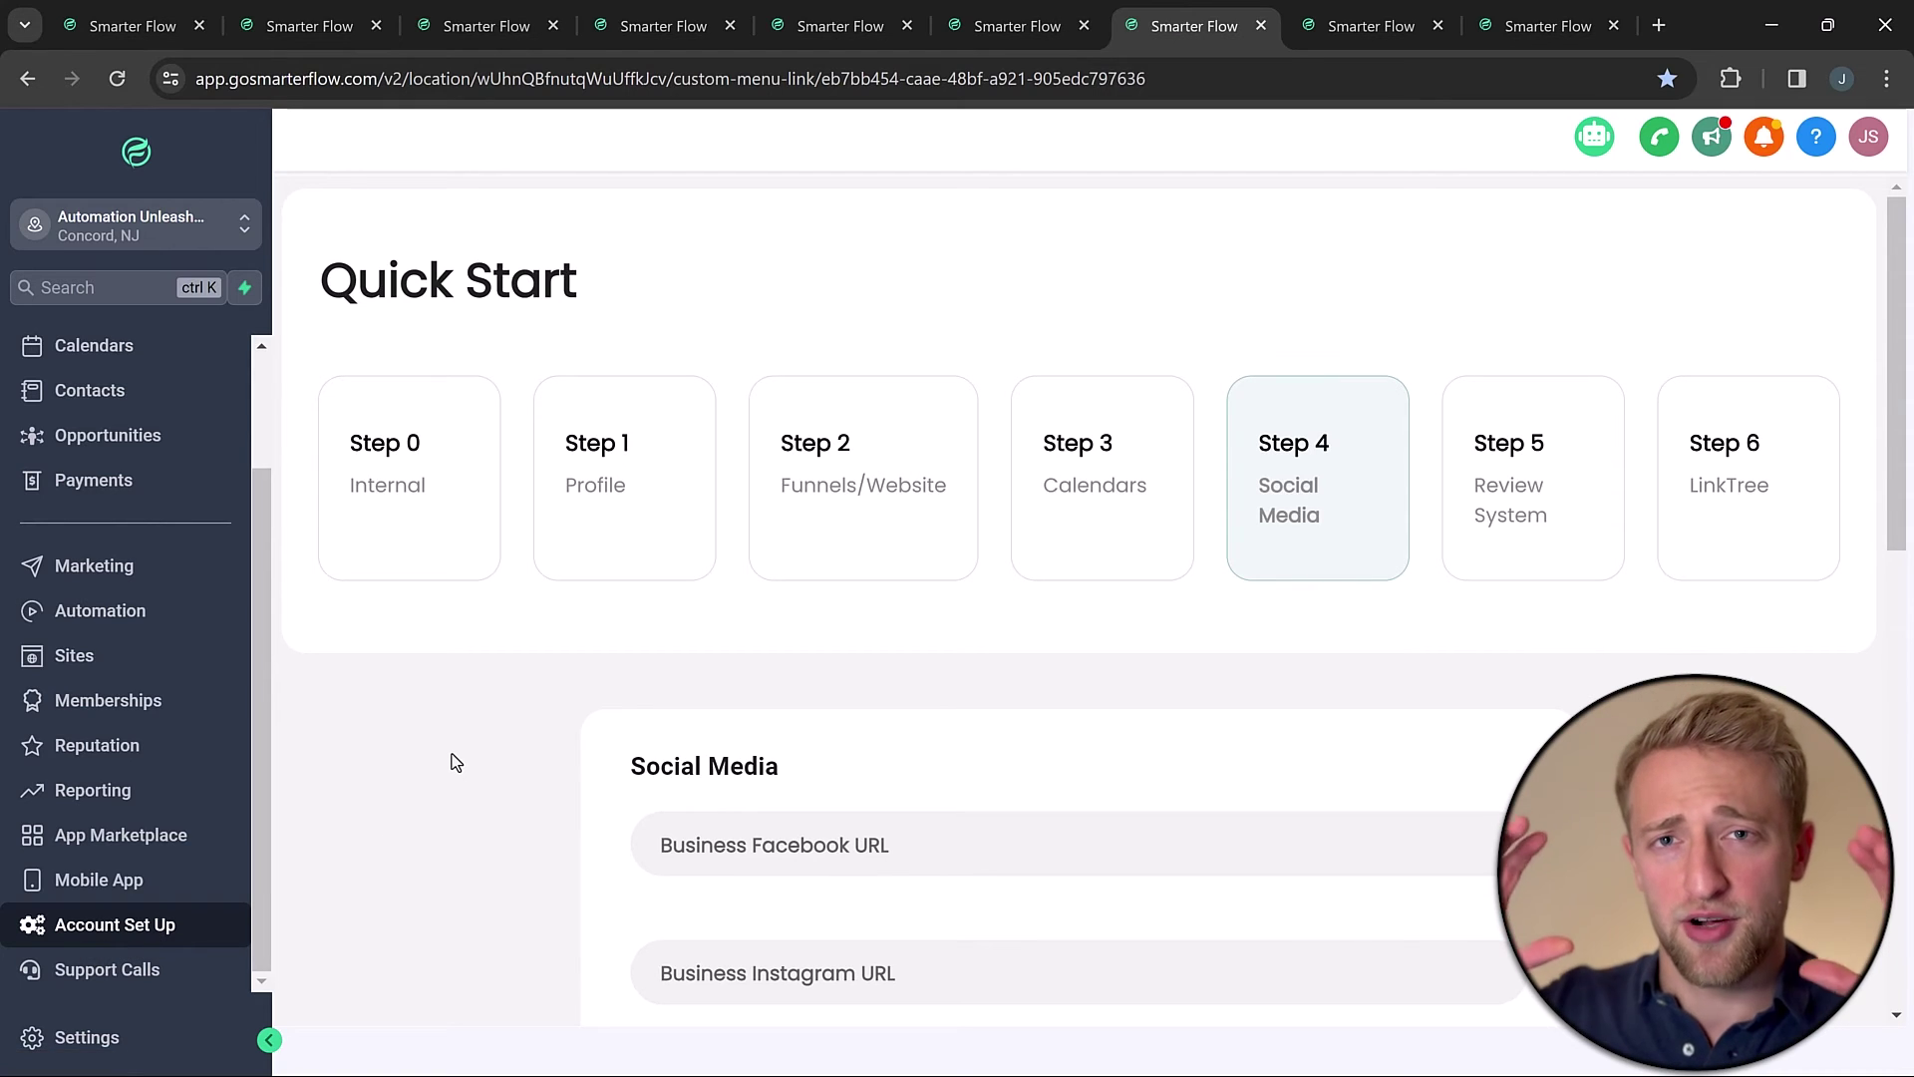
Review the workflow folders in the Automation section and bring up the Funnels list in Sites
click(1381, 33)
scroll(598, 498, down, 1)
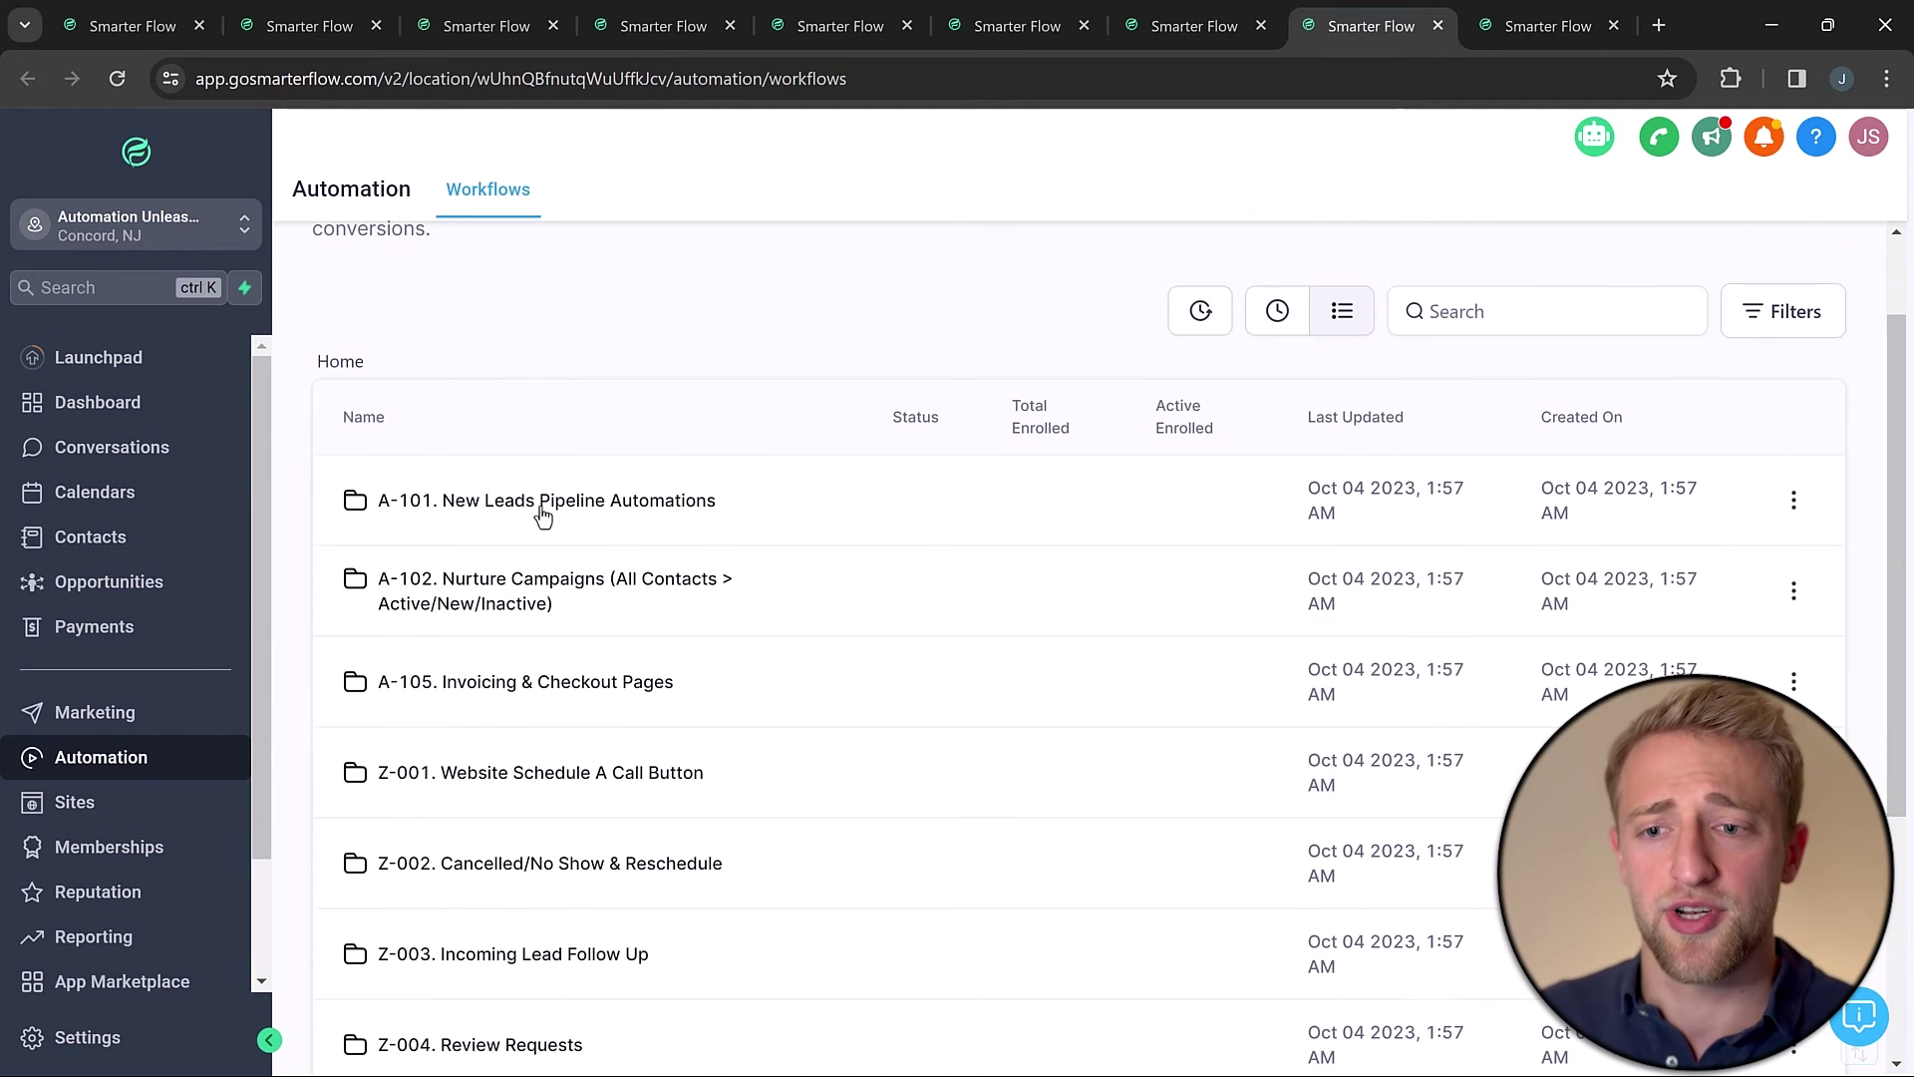
scroll(594, 561, down, 1)
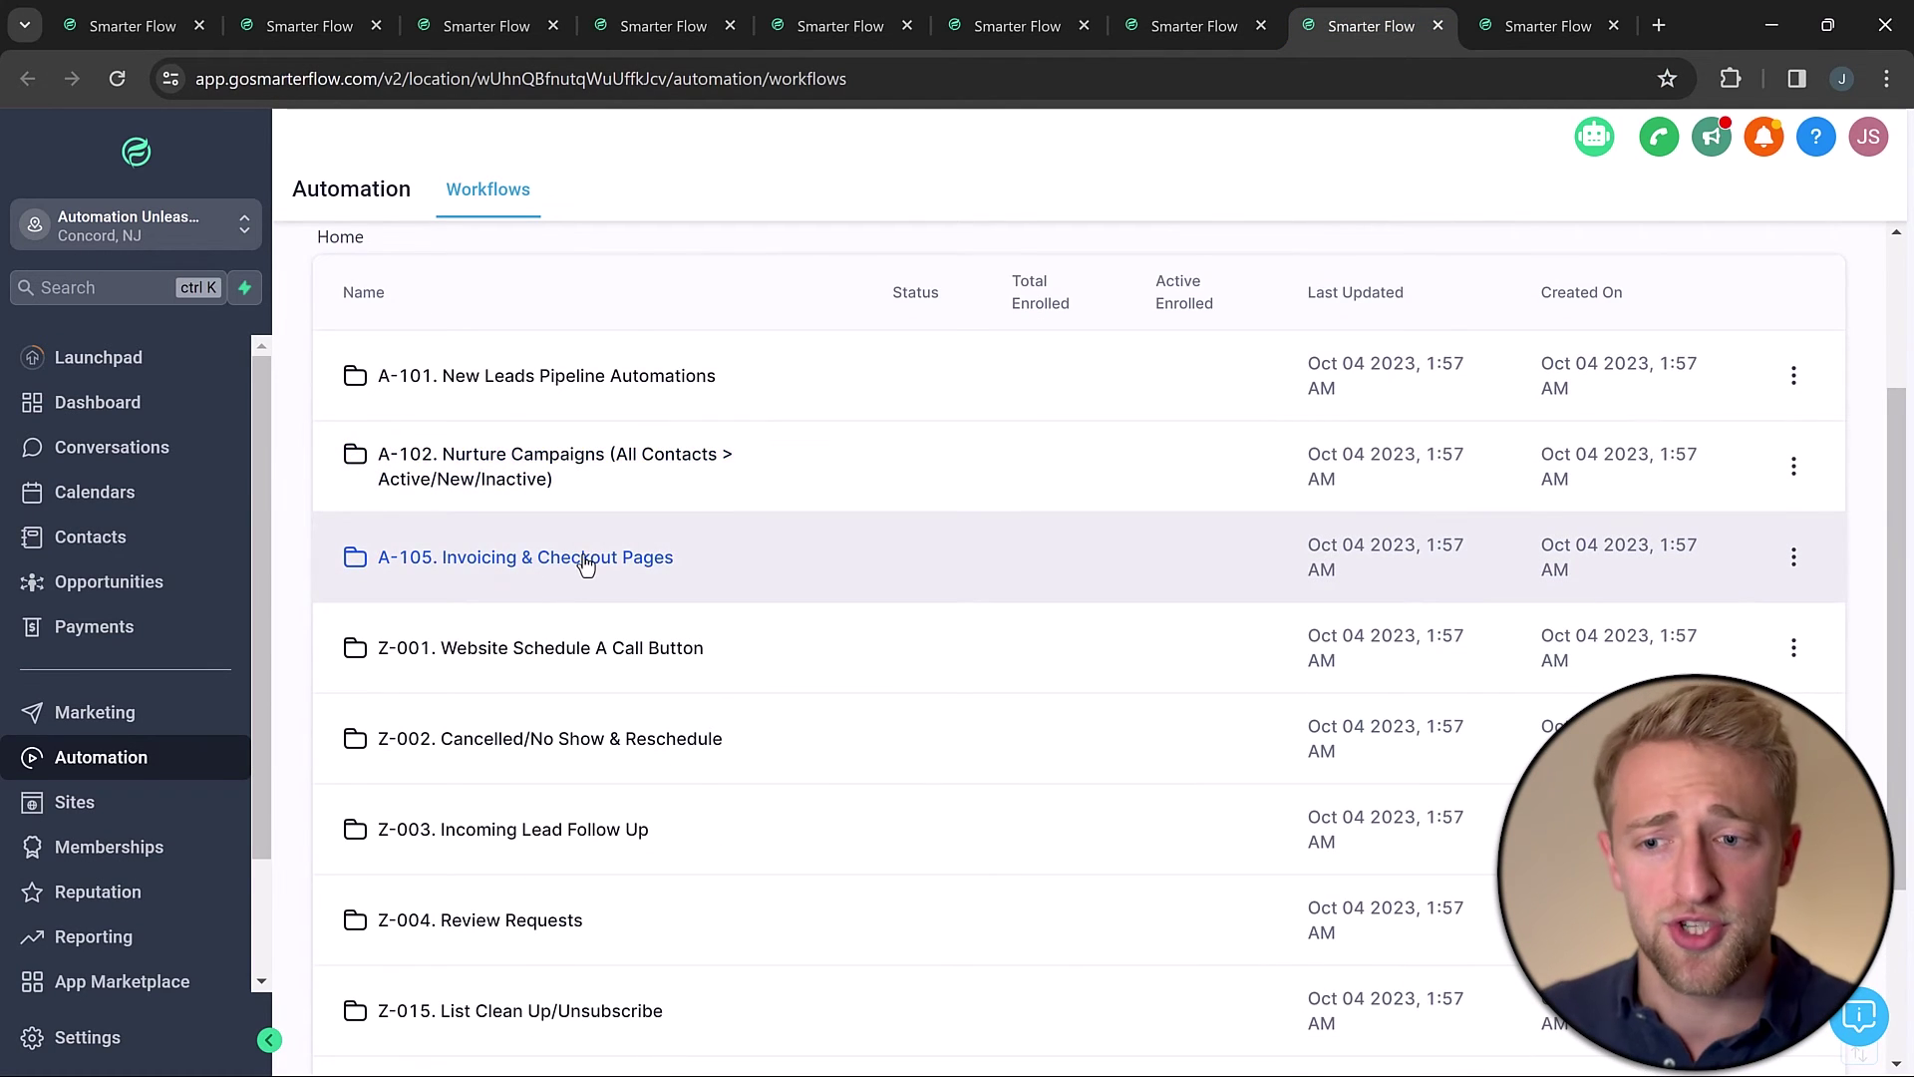
scroll(557, 601, down, 1)
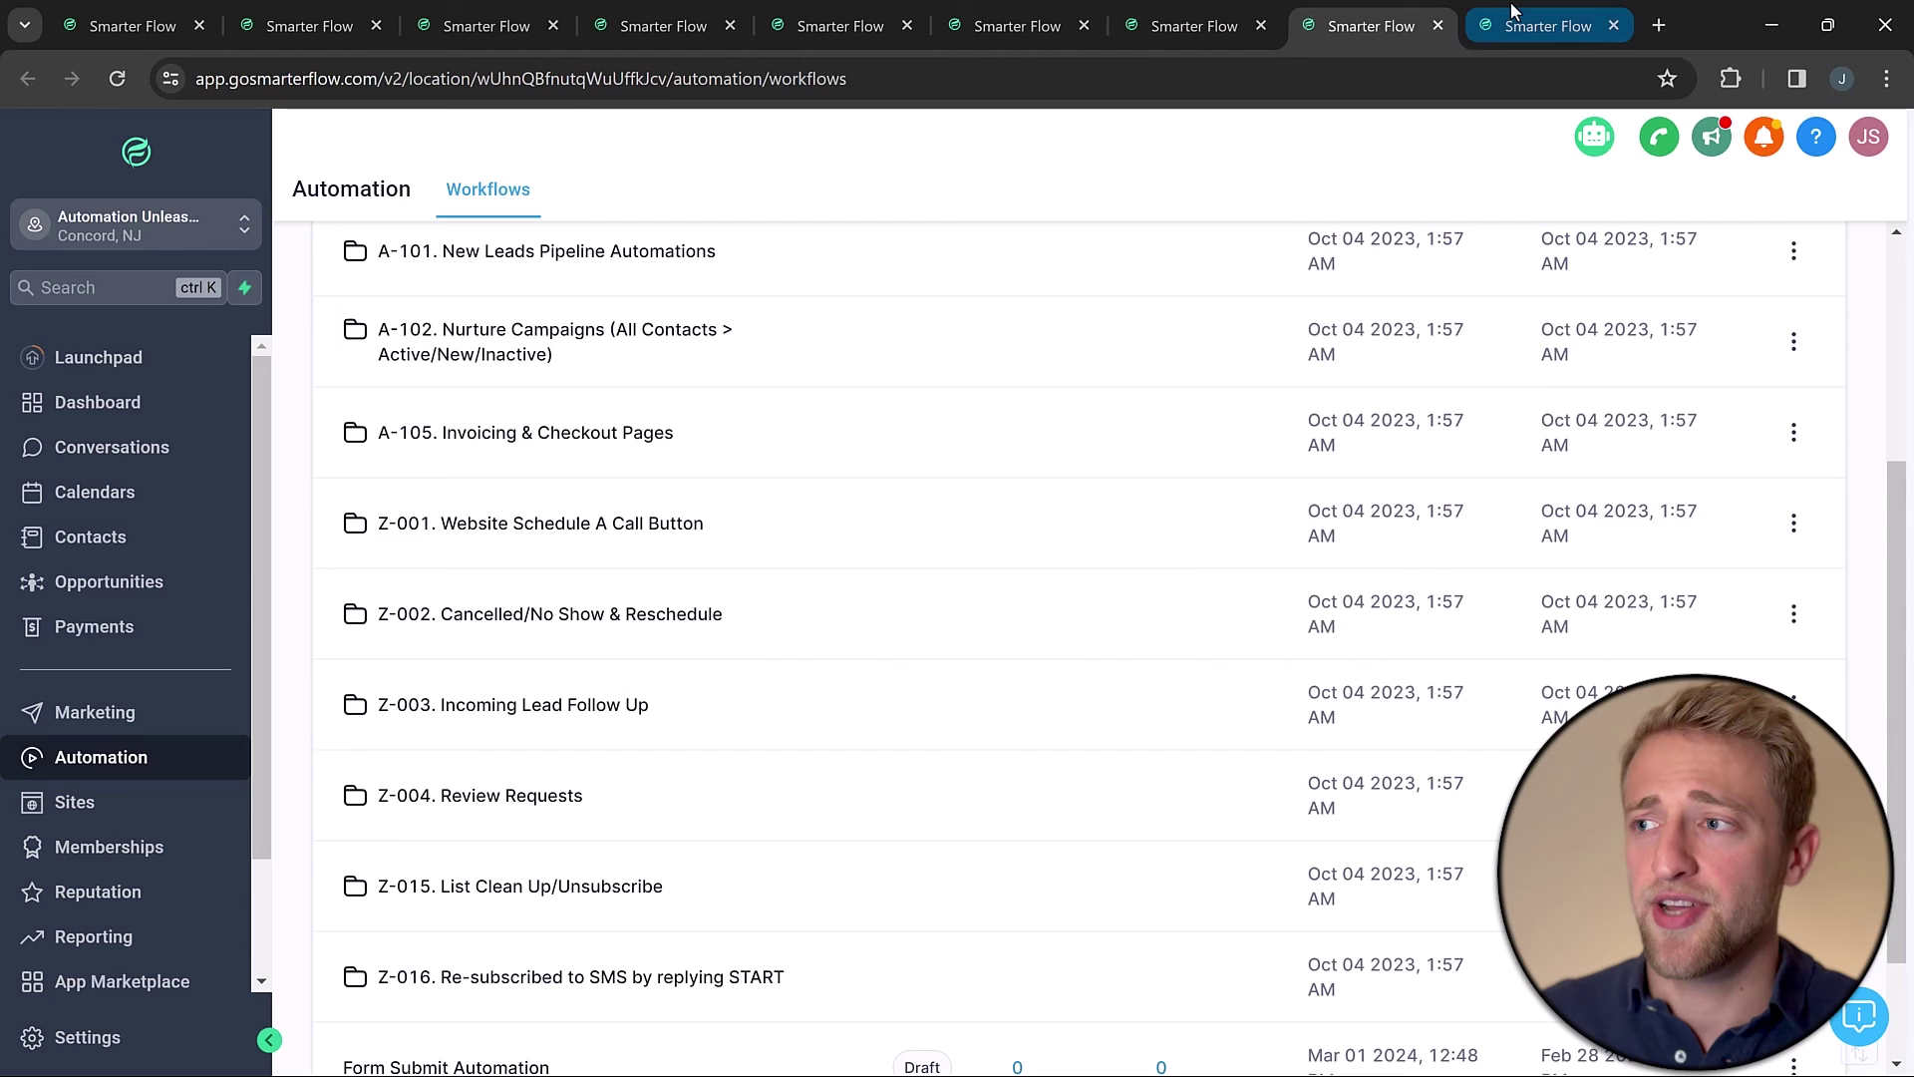
click(1512, 18)
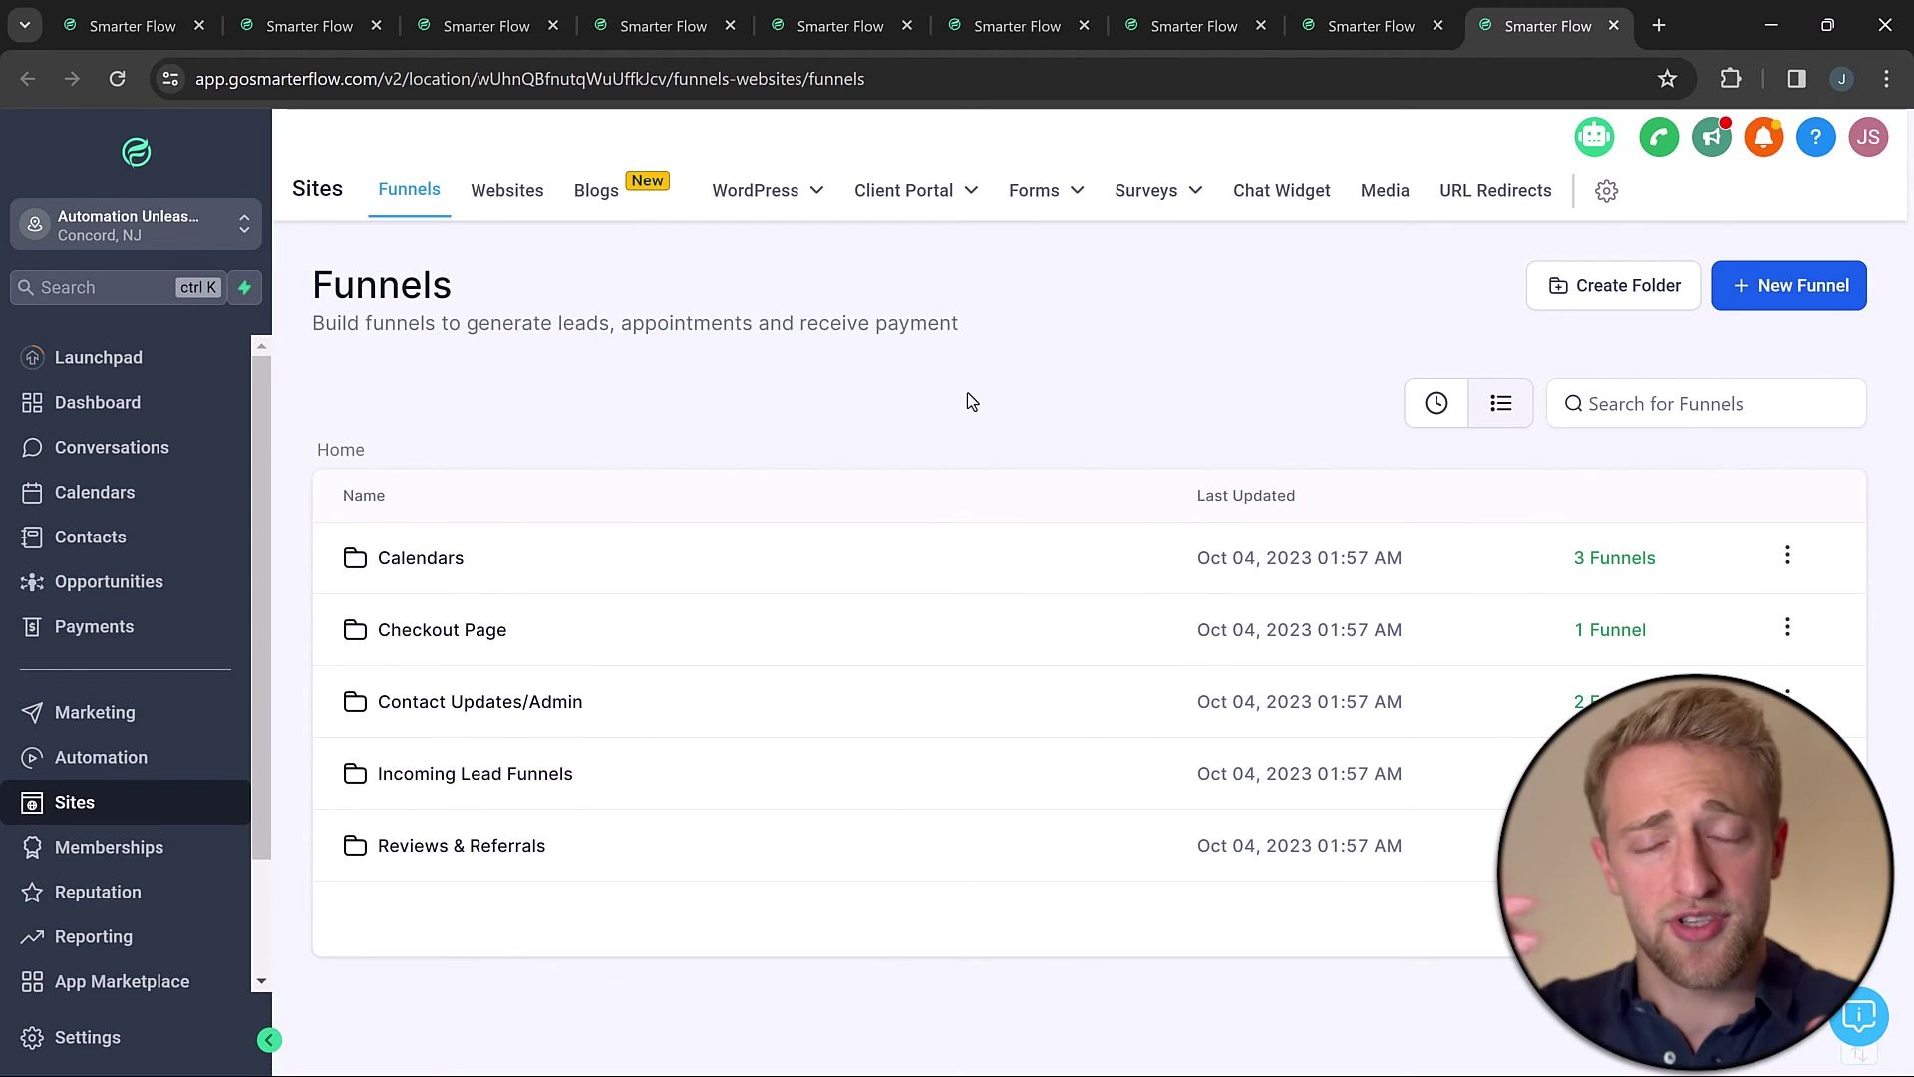
Examine the Business Facebook, Business Instagram and Twitter URL fields in the Social Media step of the Quick Start account setup
click(1161, 17)
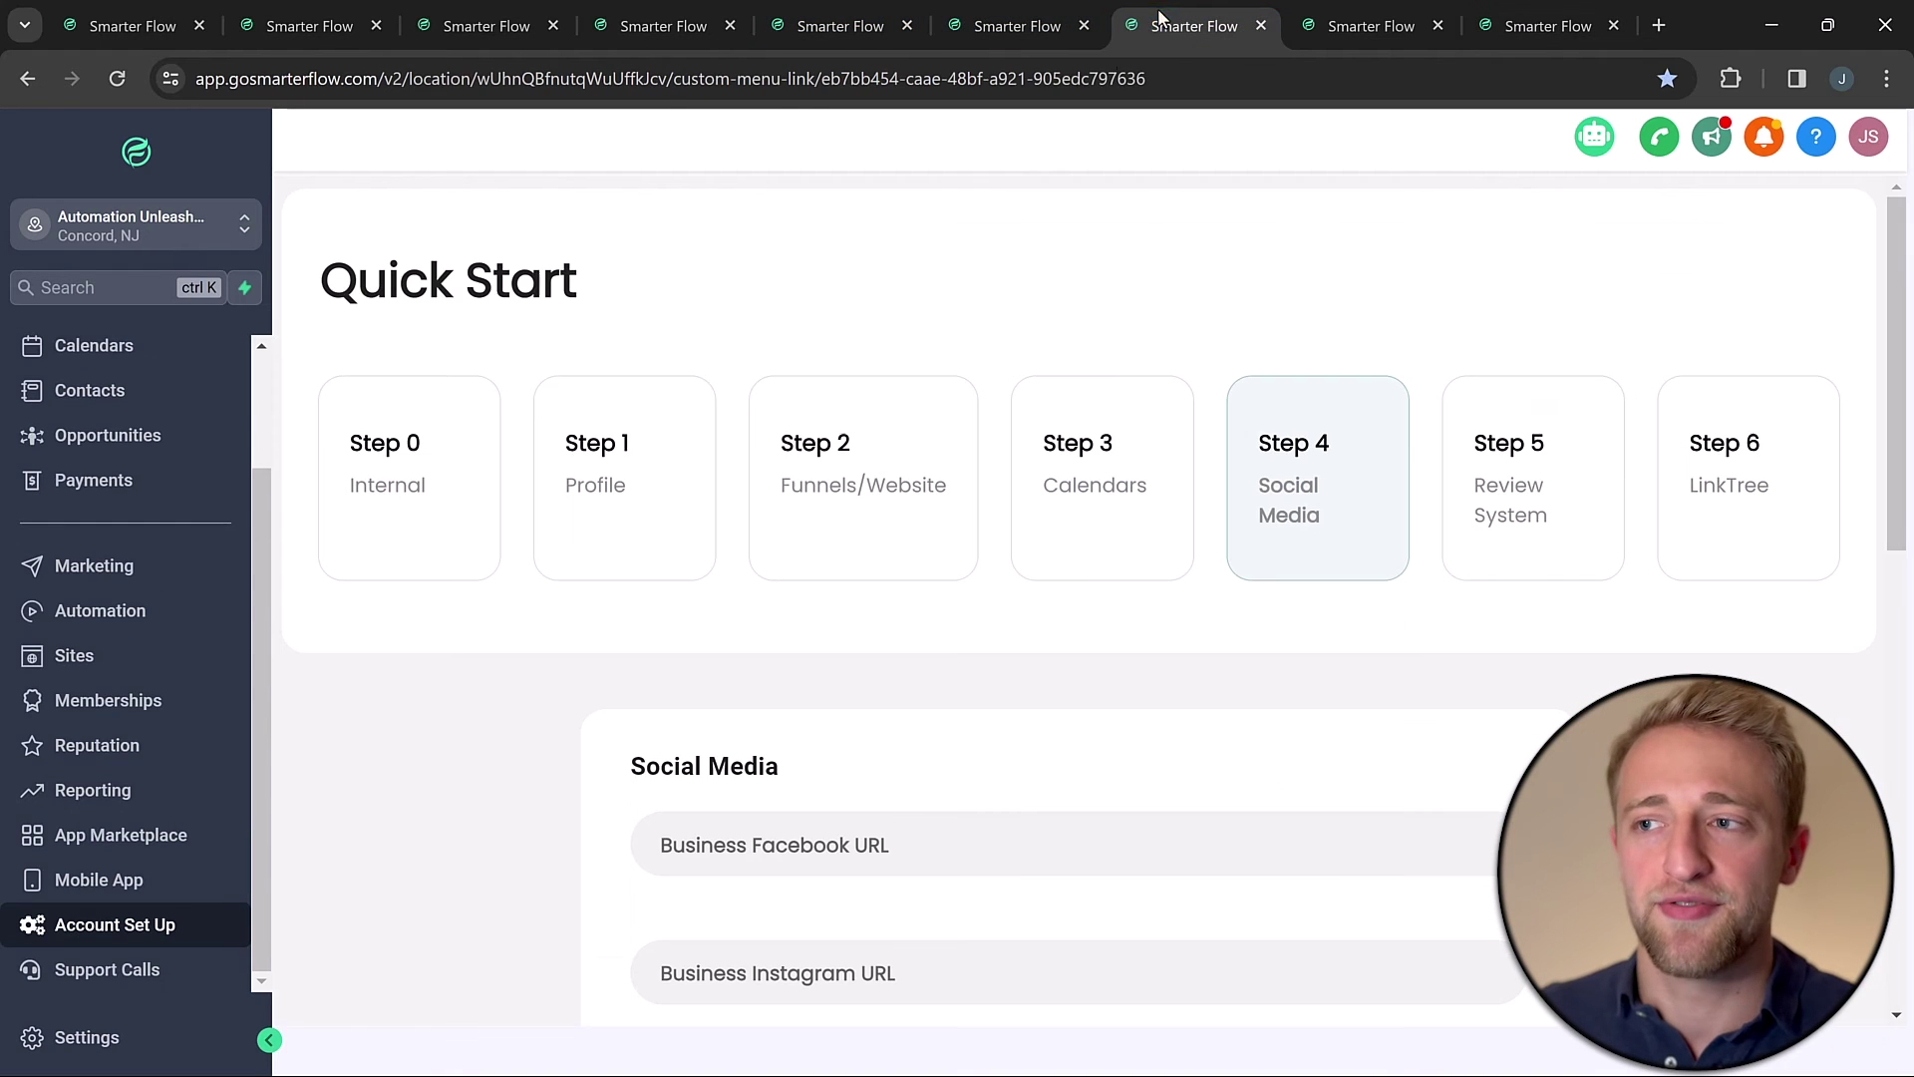
scroll(405, 403, down, 1)
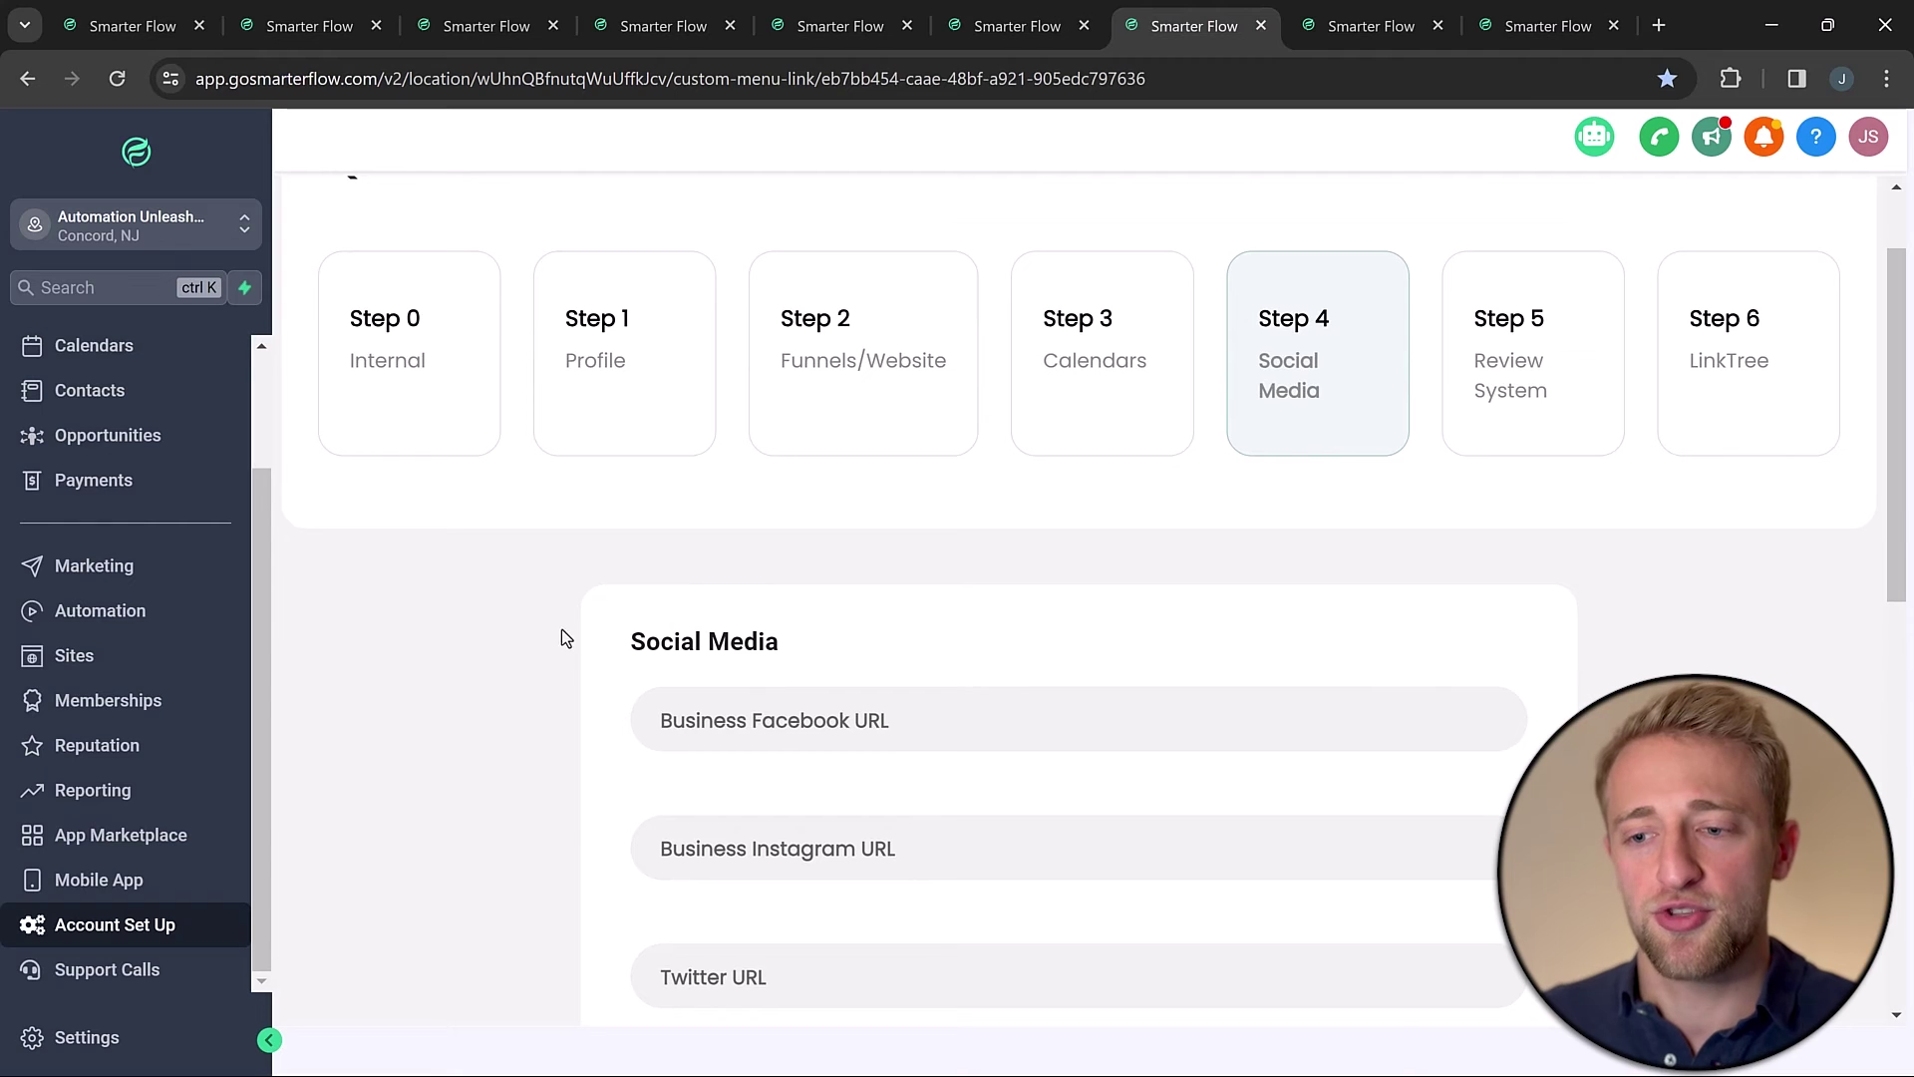
click(748, 727)
scroll(559, 658, down, 3)
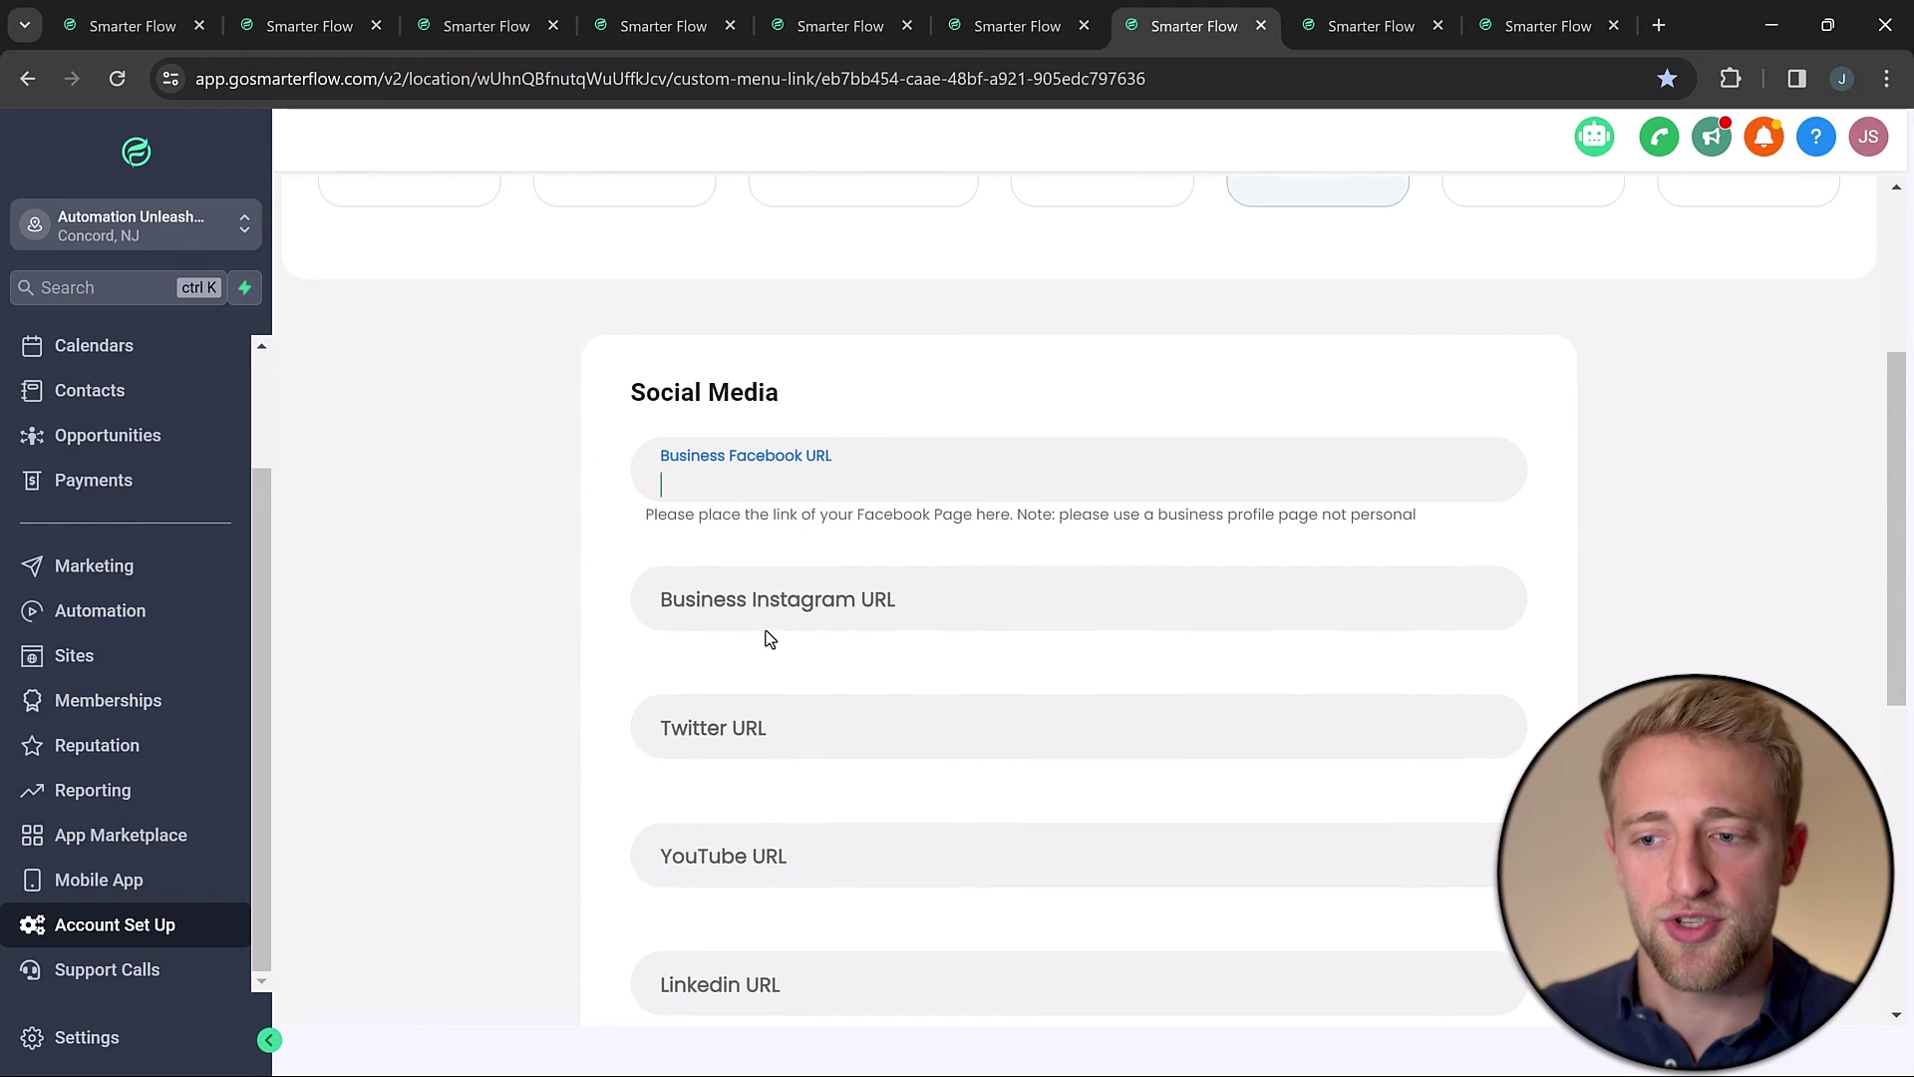
click(764, 618)
click(718, 728)
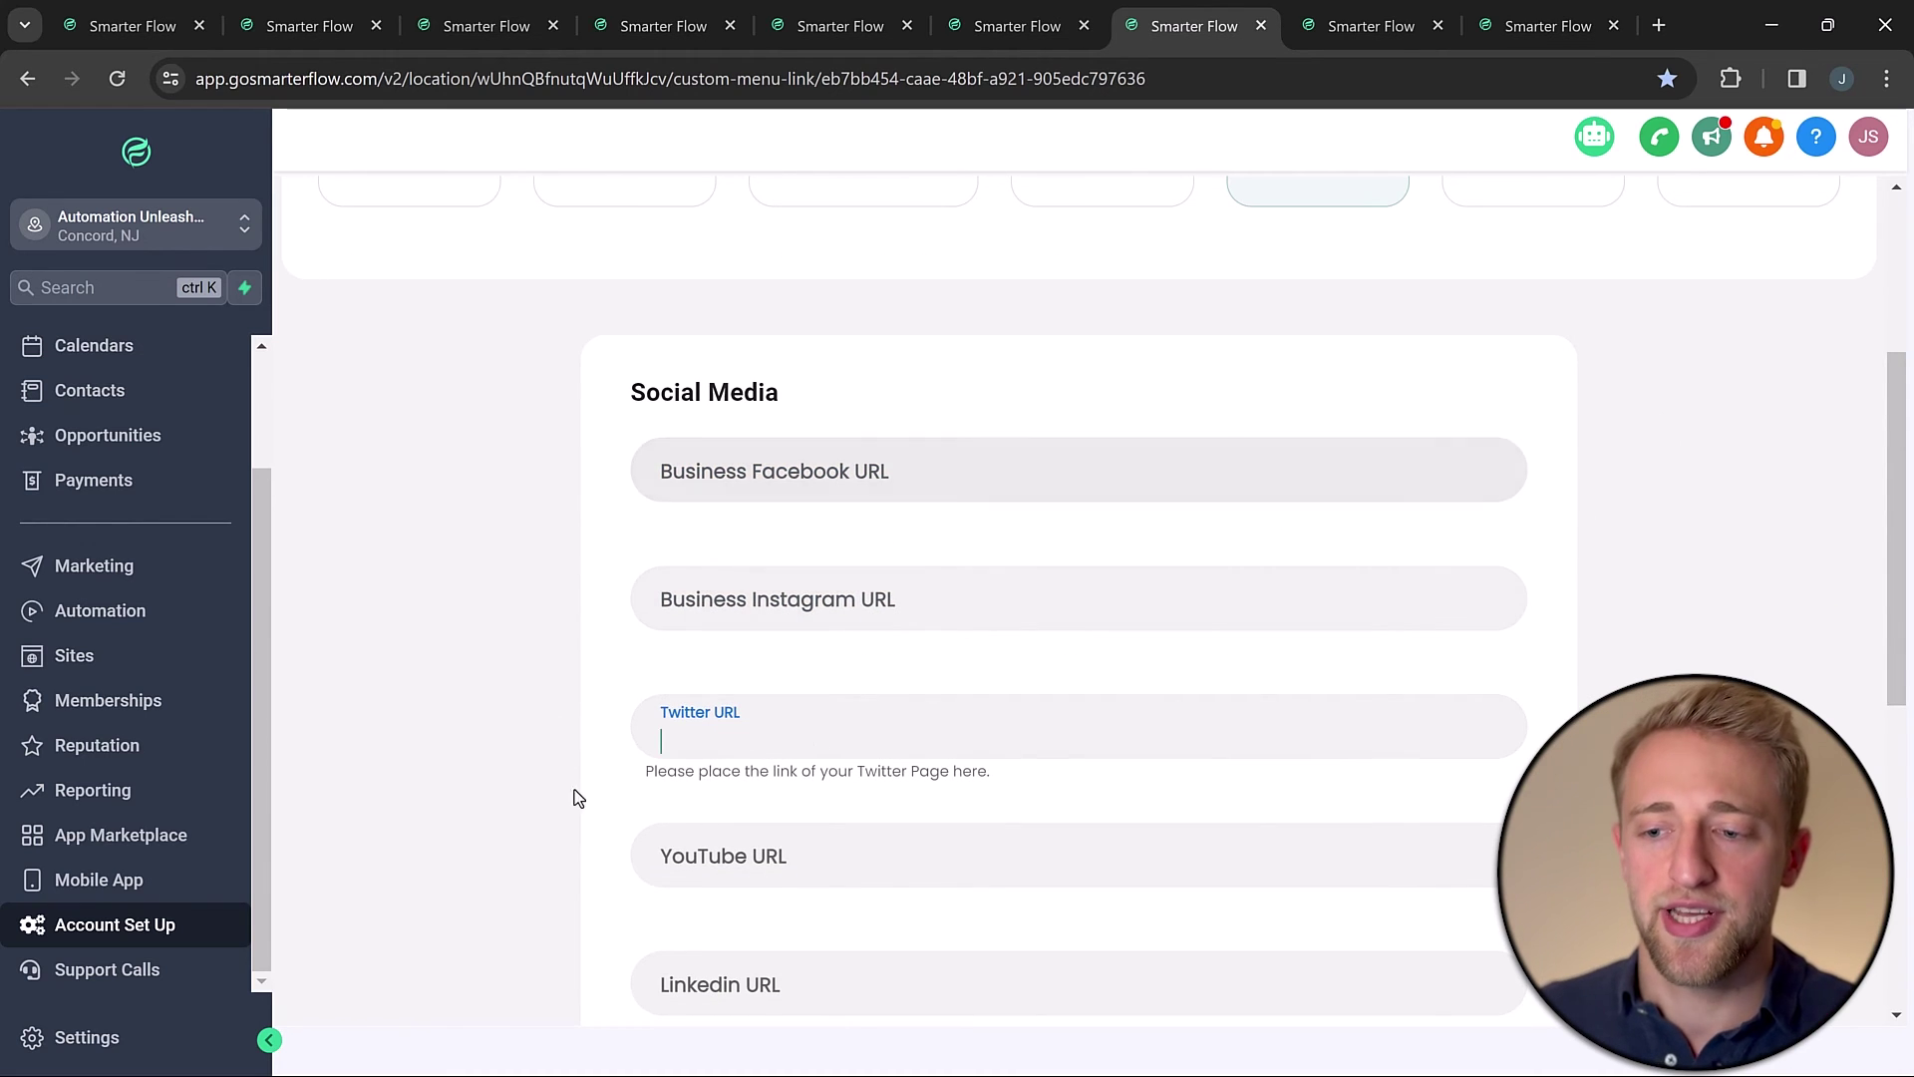
click(722, 542)
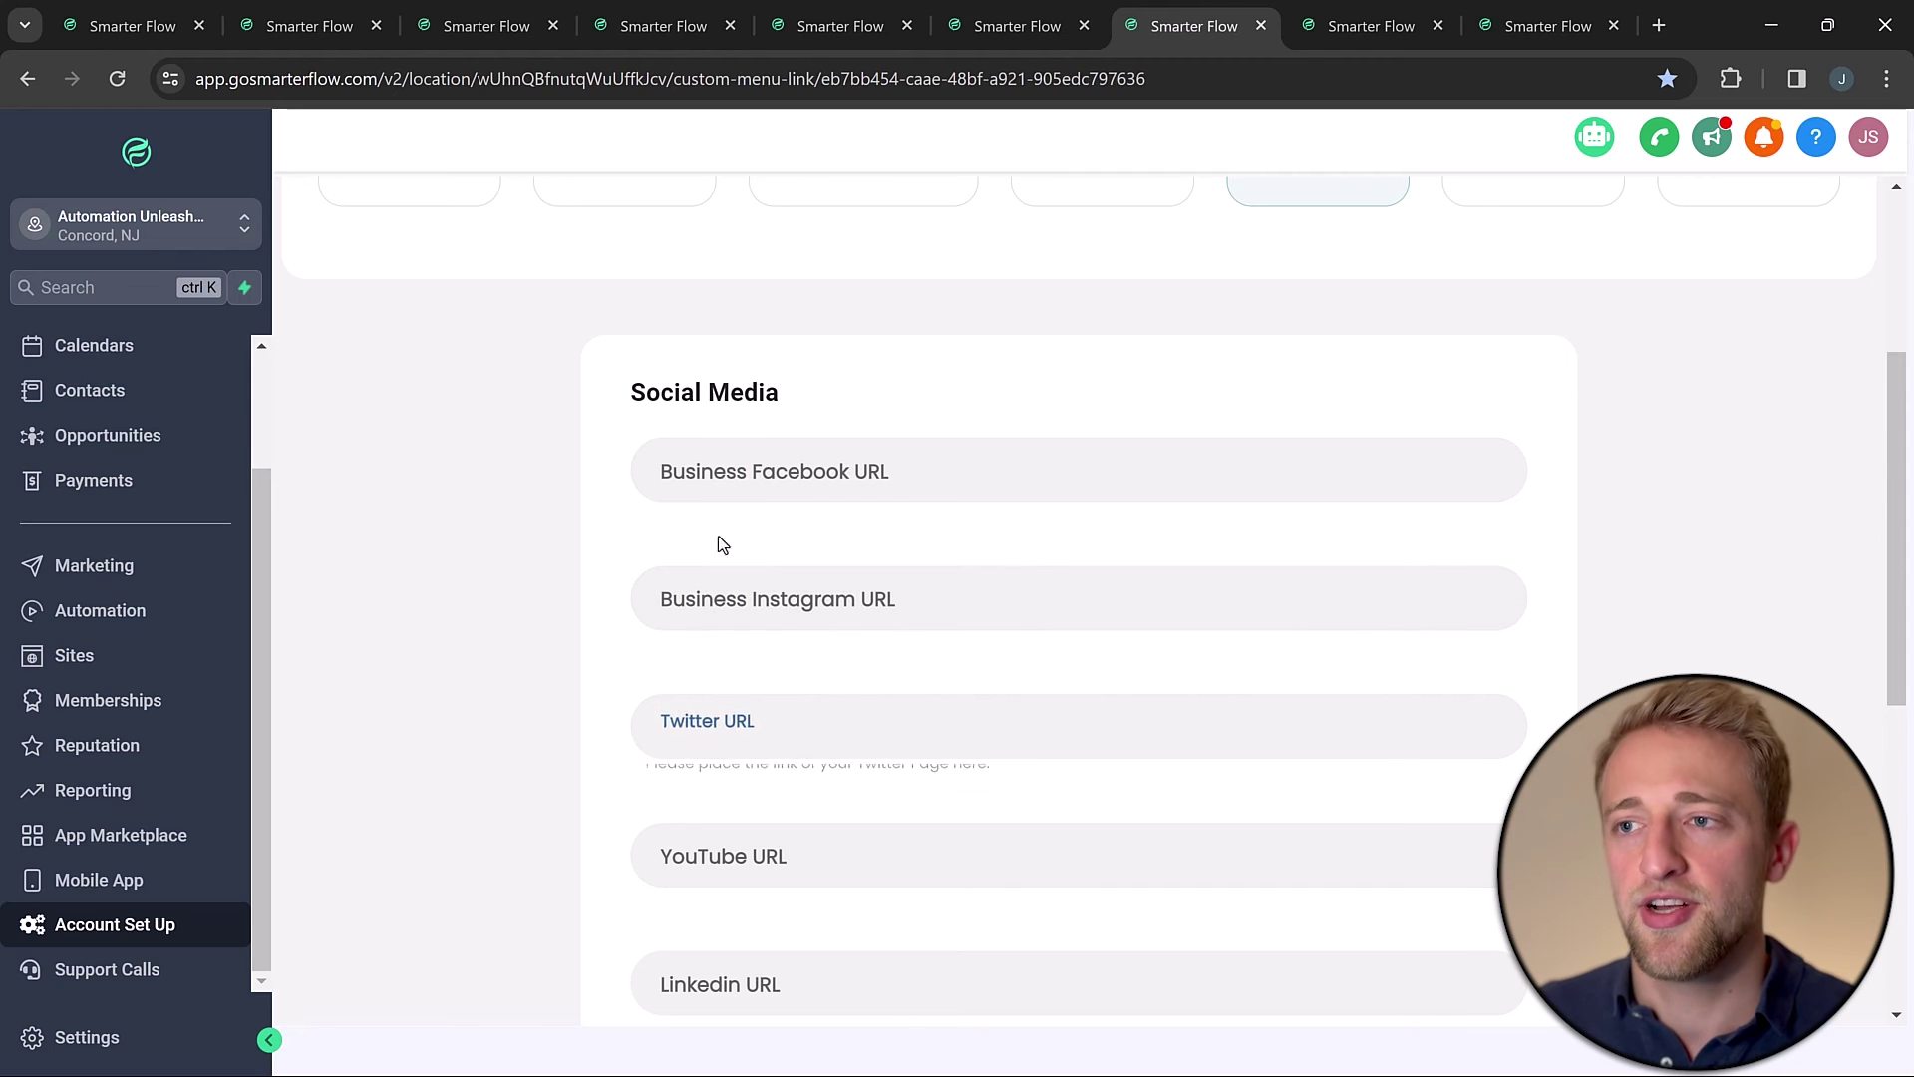
Check the Custom Values list against the Business Facebook URL field in the Quick Start's Social Media step
click(1009, 28)
click(788, 32)
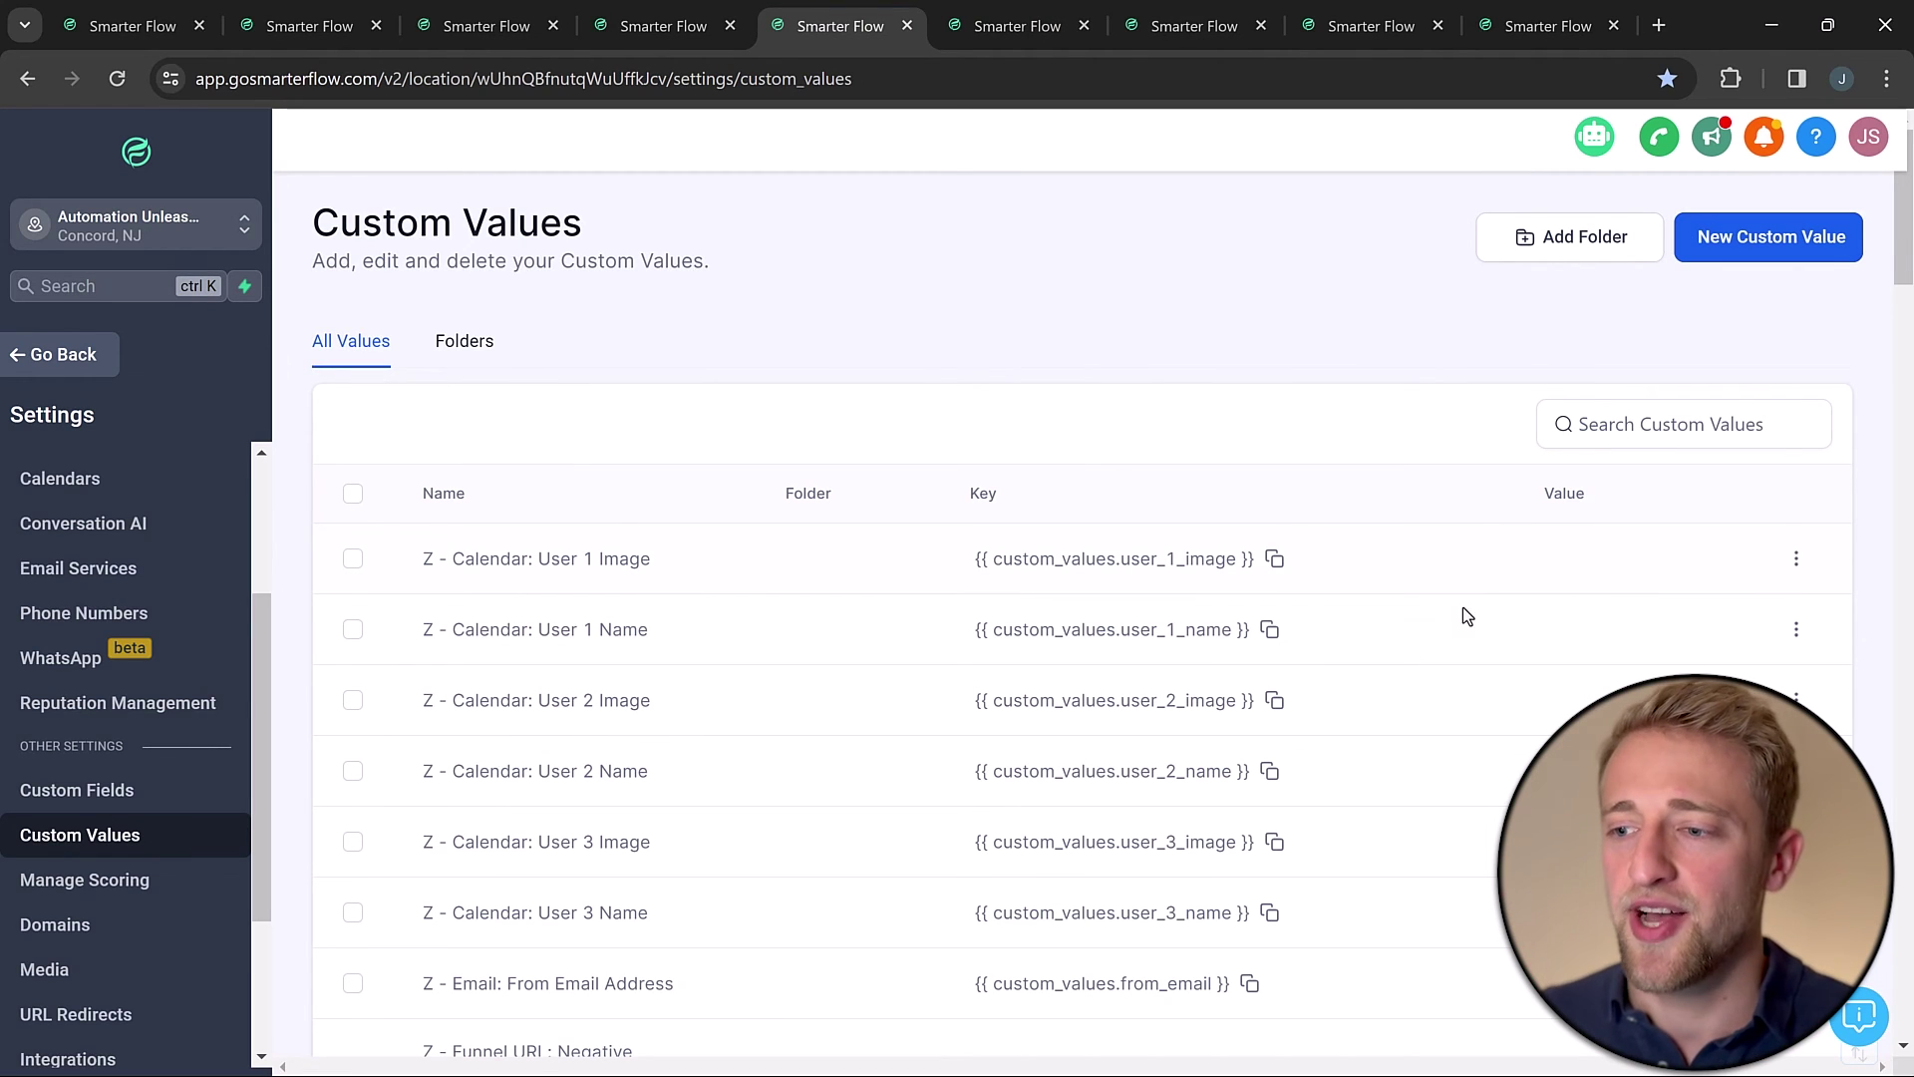
click(1201, 15)
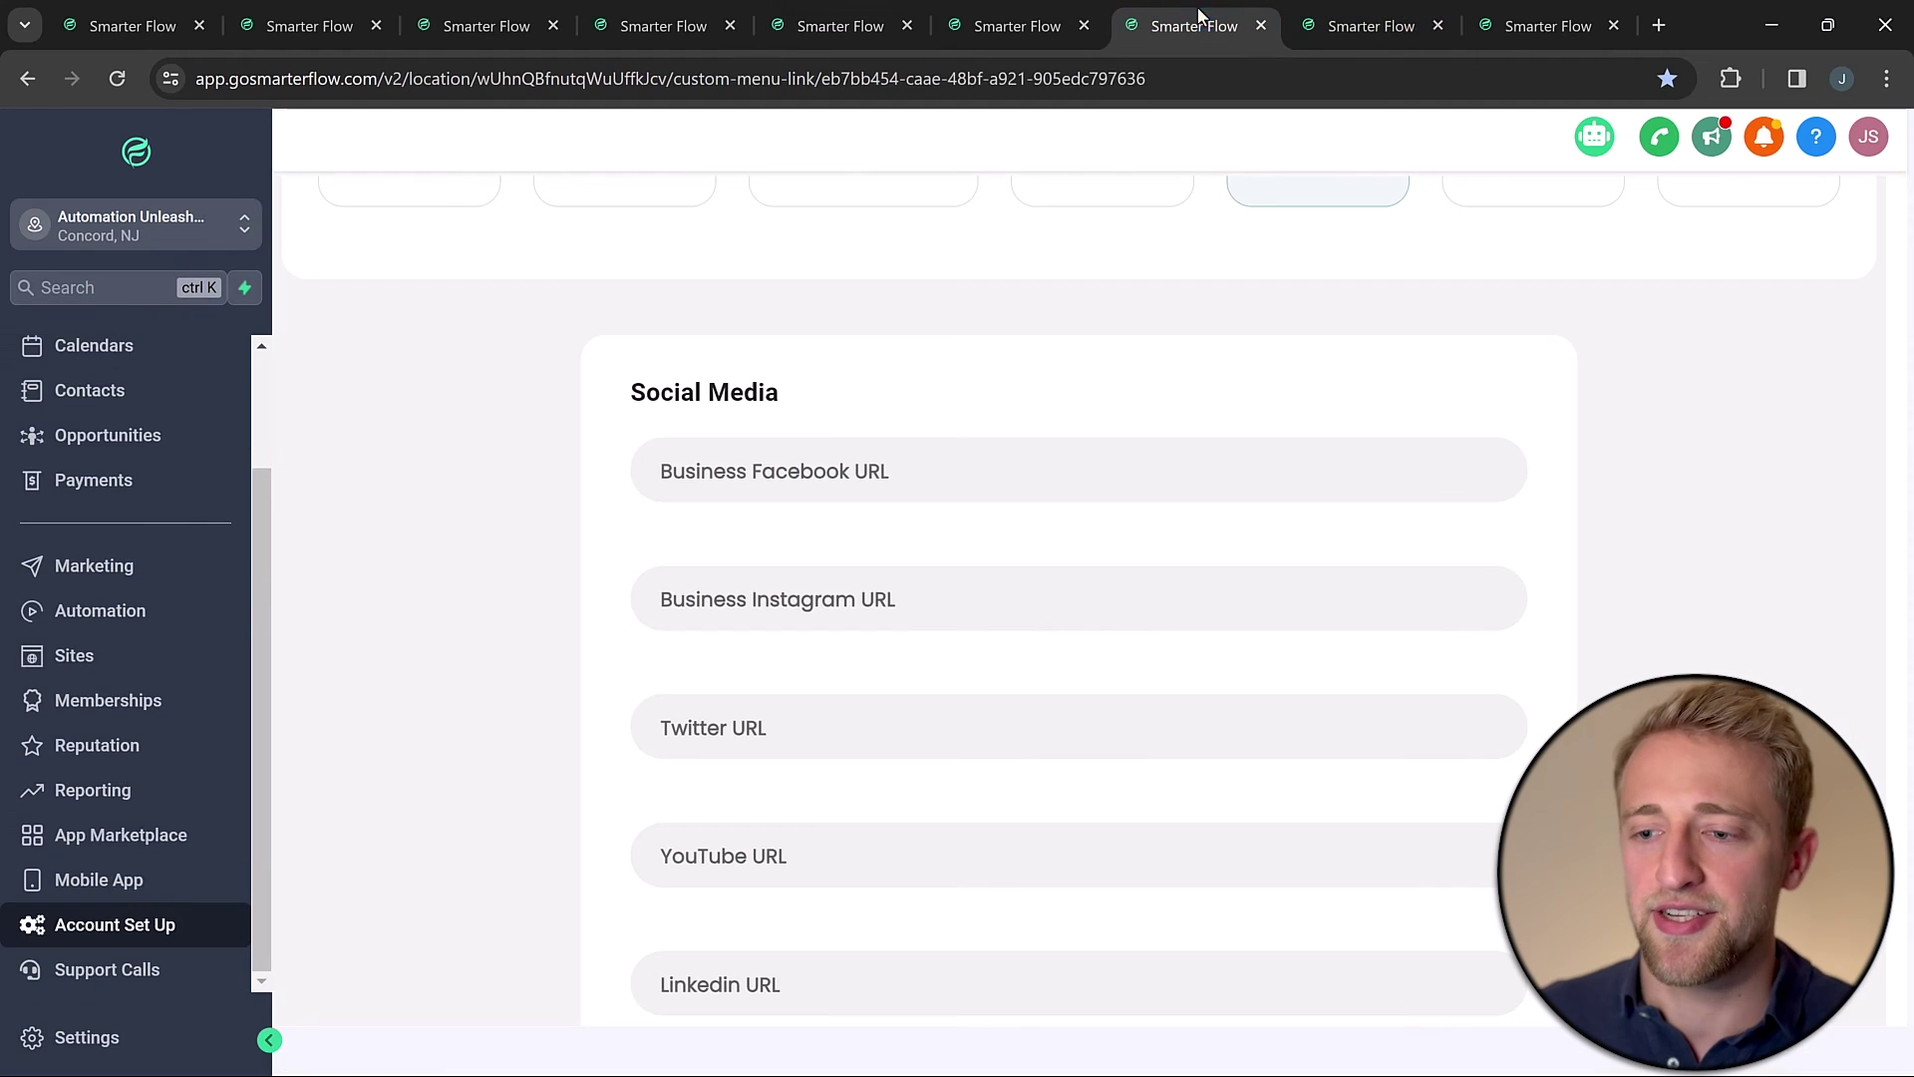
click(781, 473)
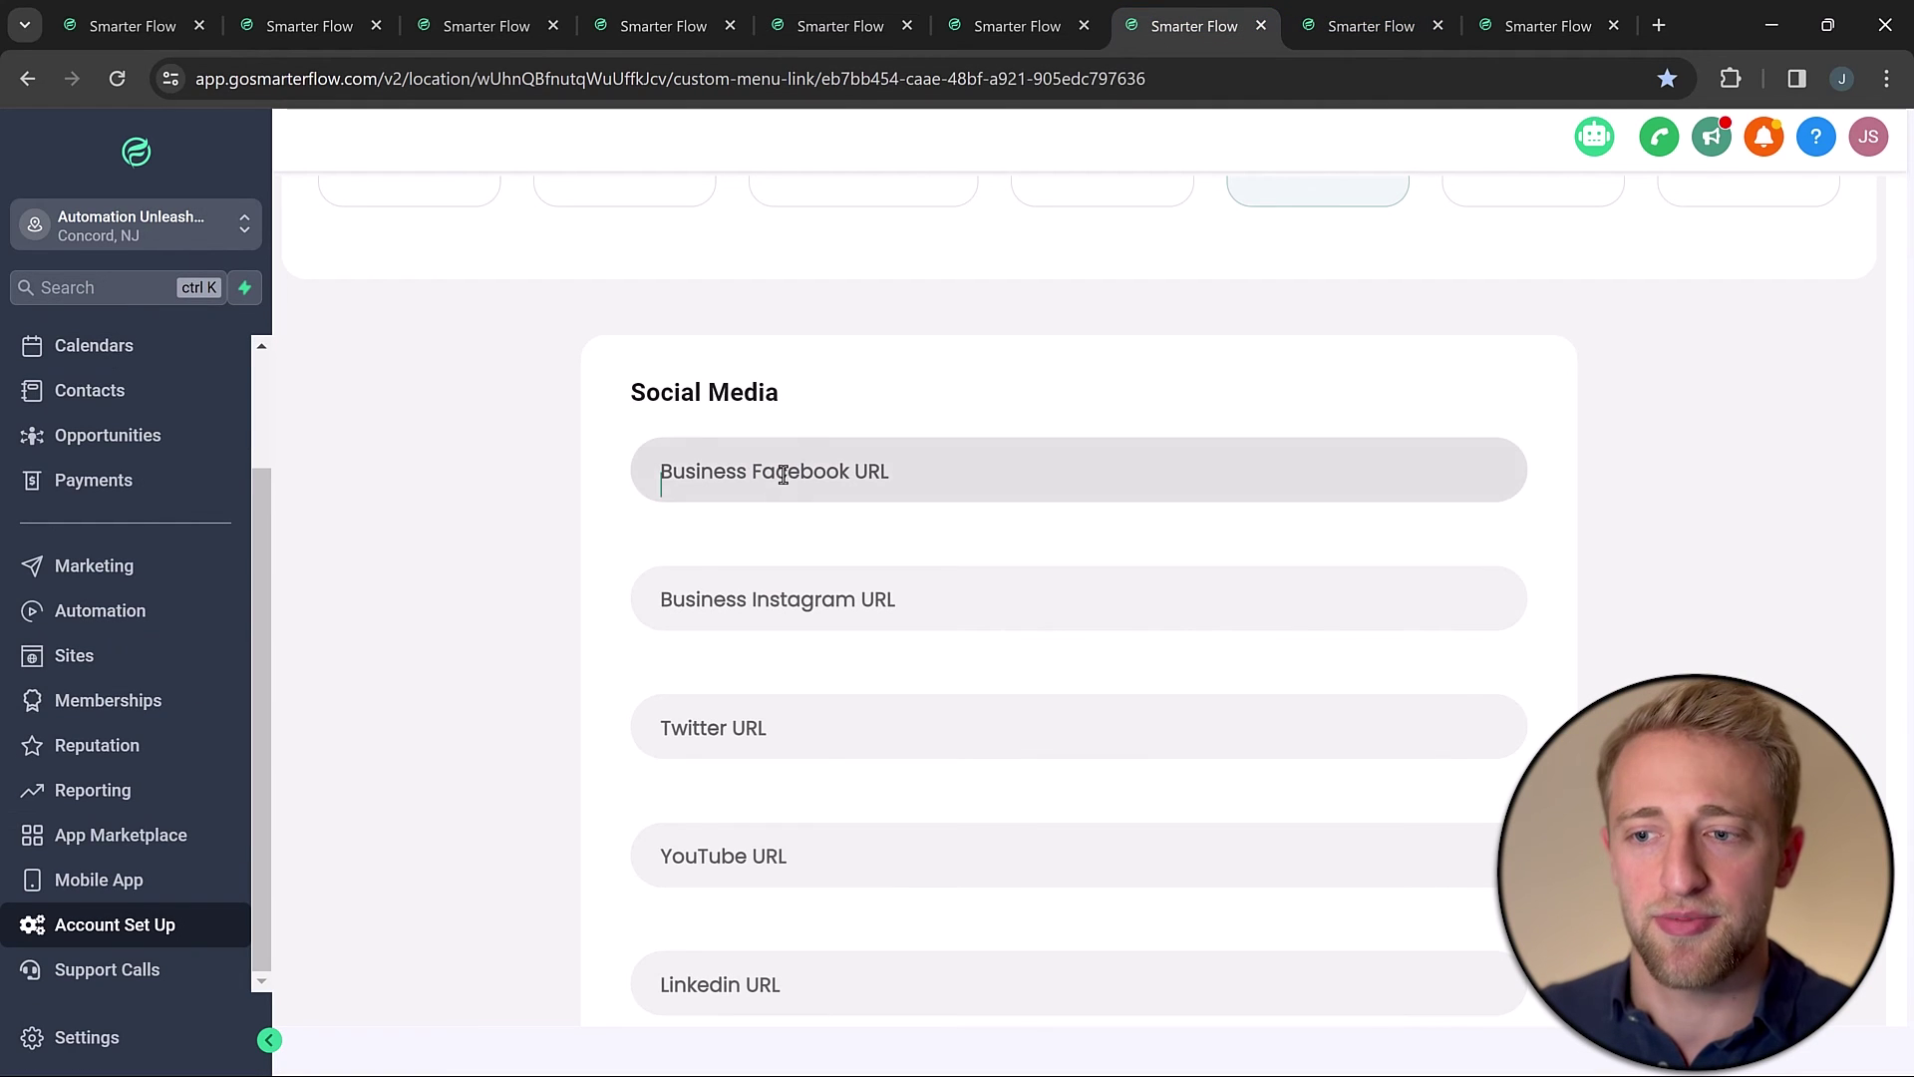
click(498, 518)
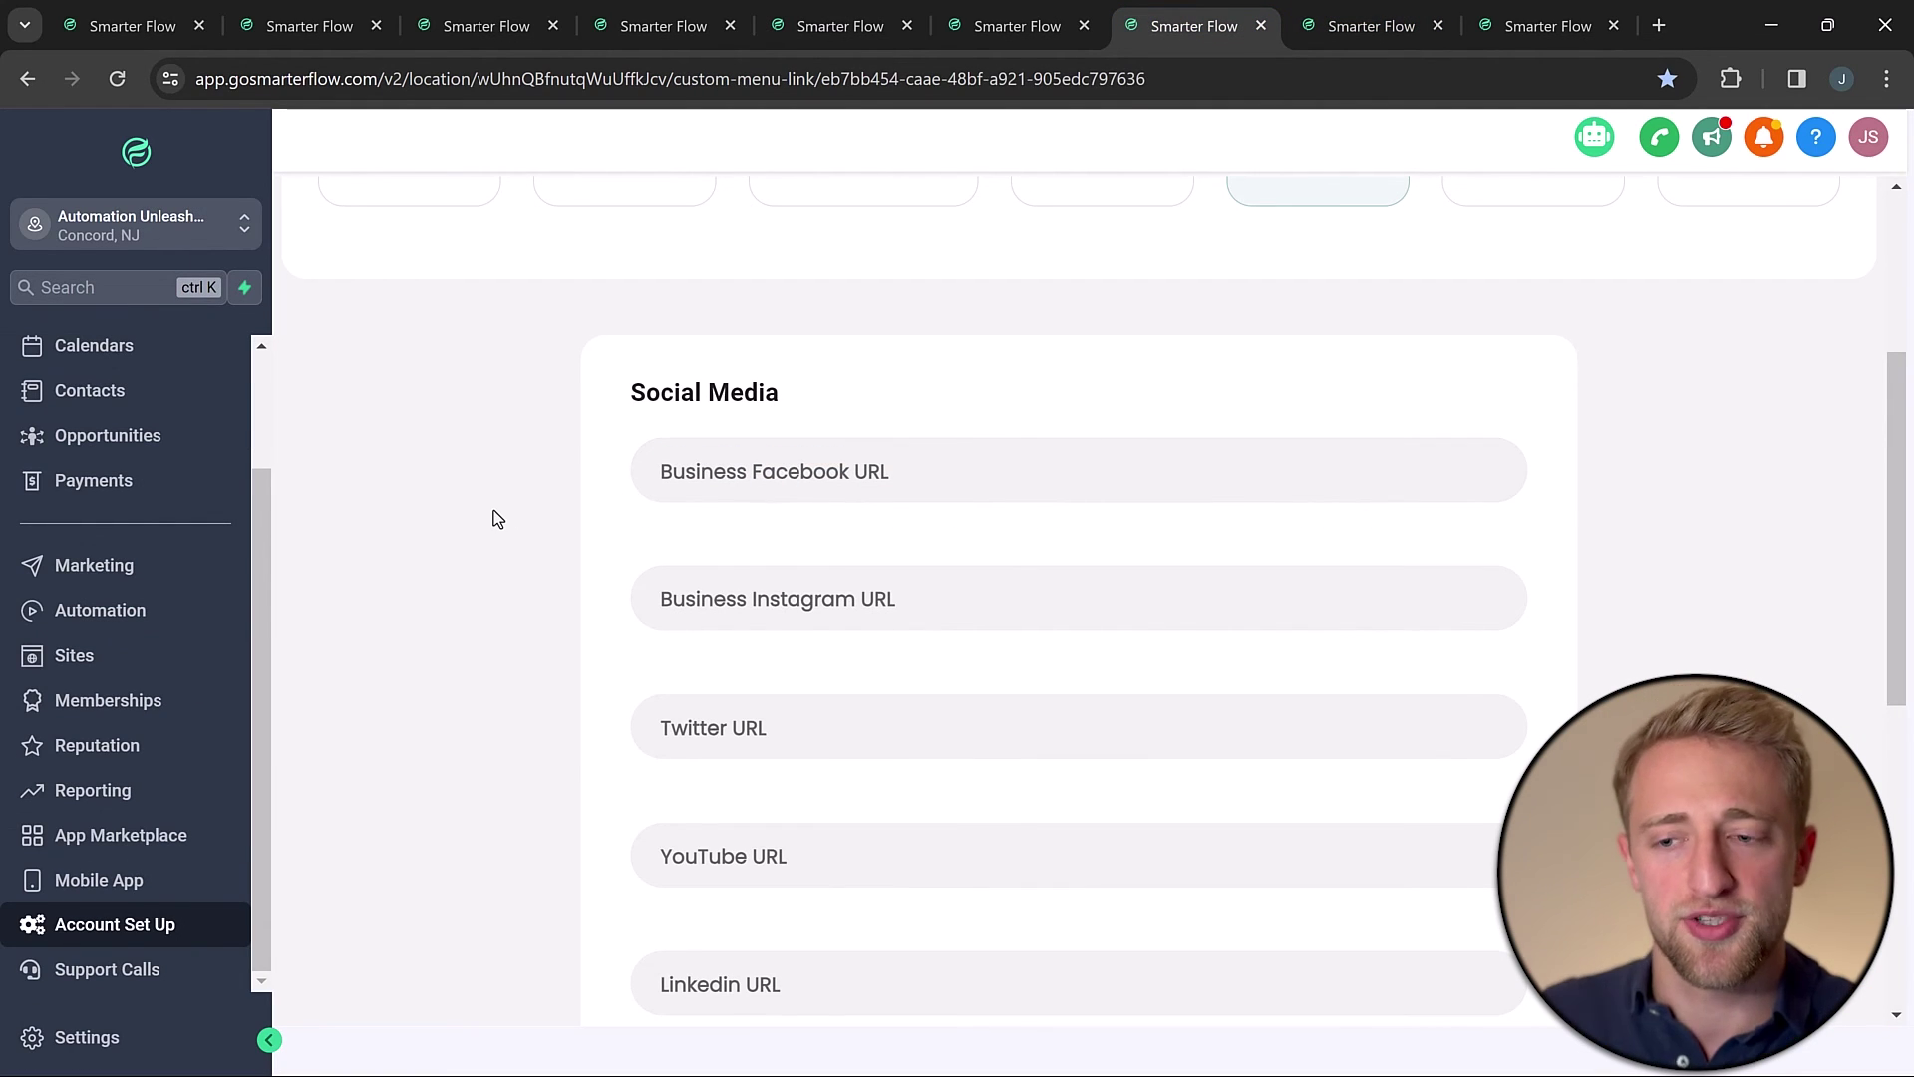
Review the funnel customization fields in Step 2 Funnels/Website of the Quick Start and switch back to the Automation workflows list
scroll(493, 517, up, 4)
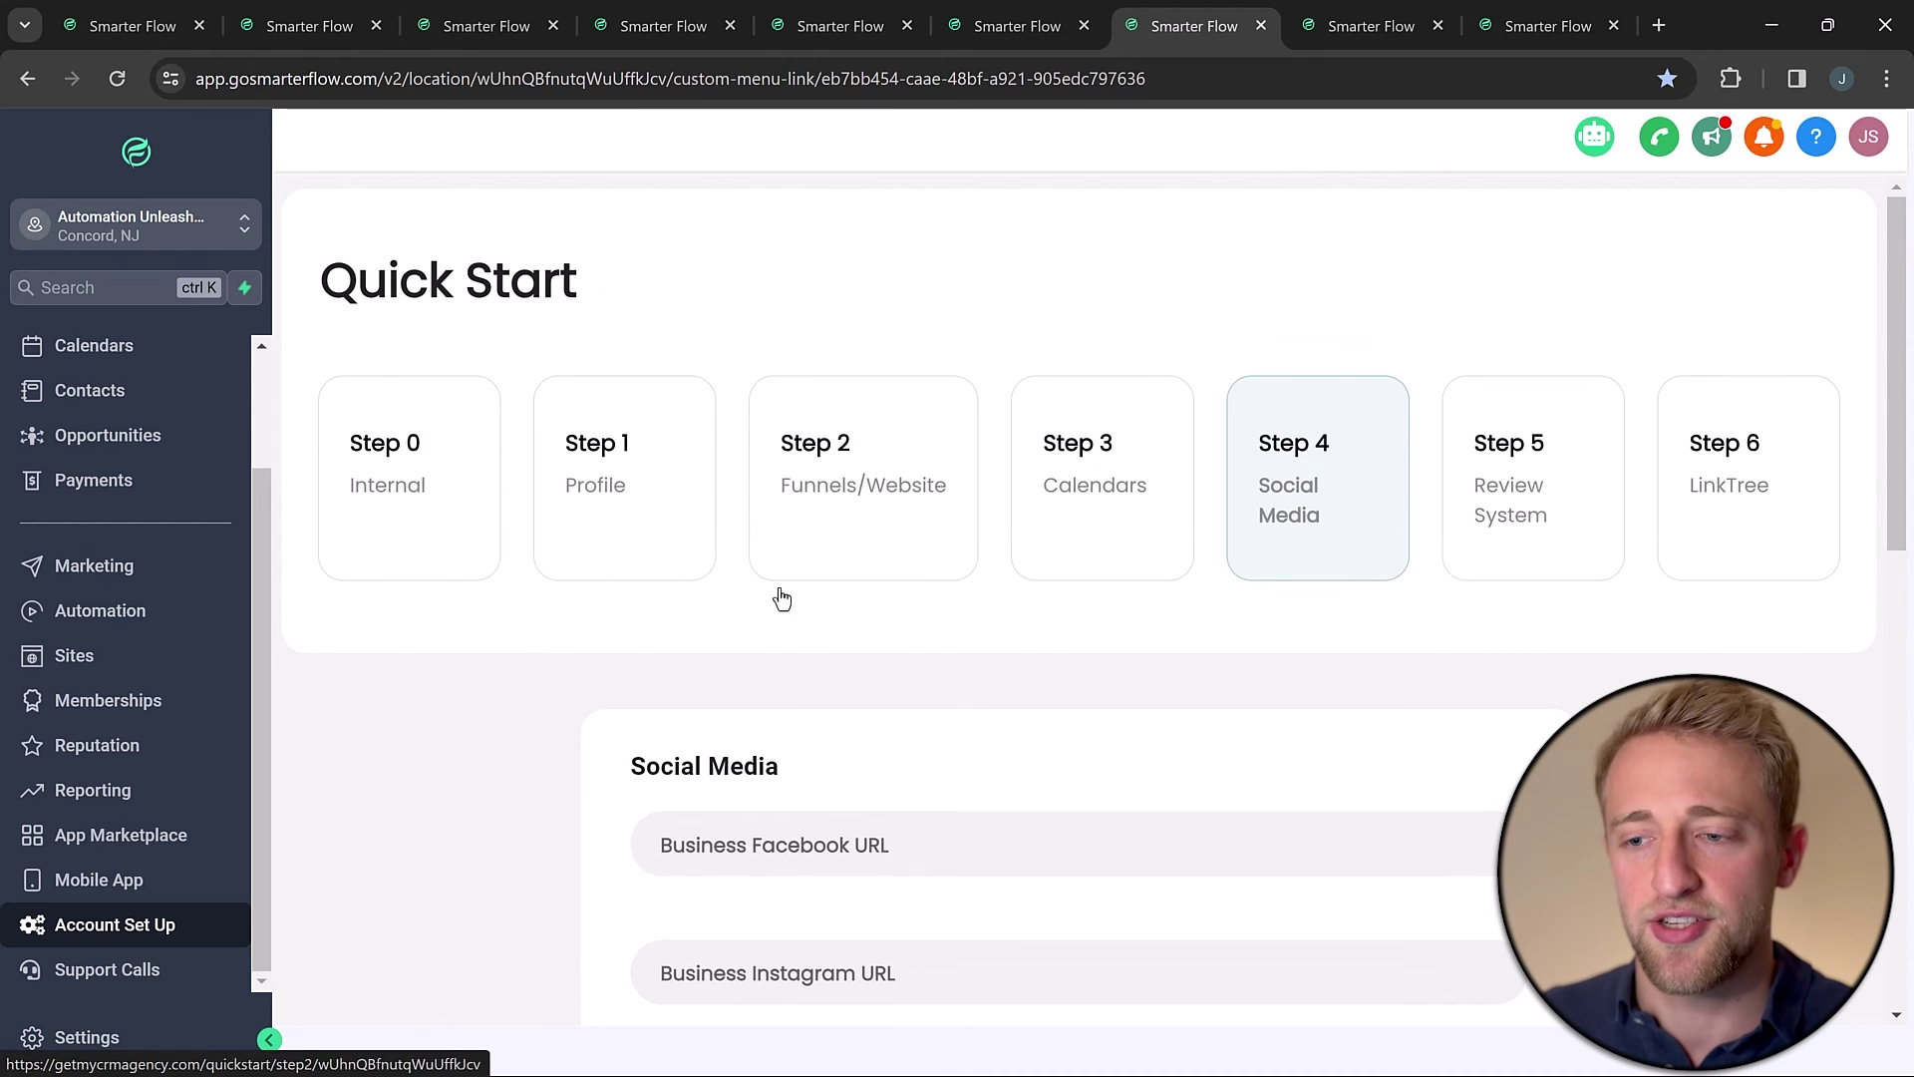
click(817, 489)
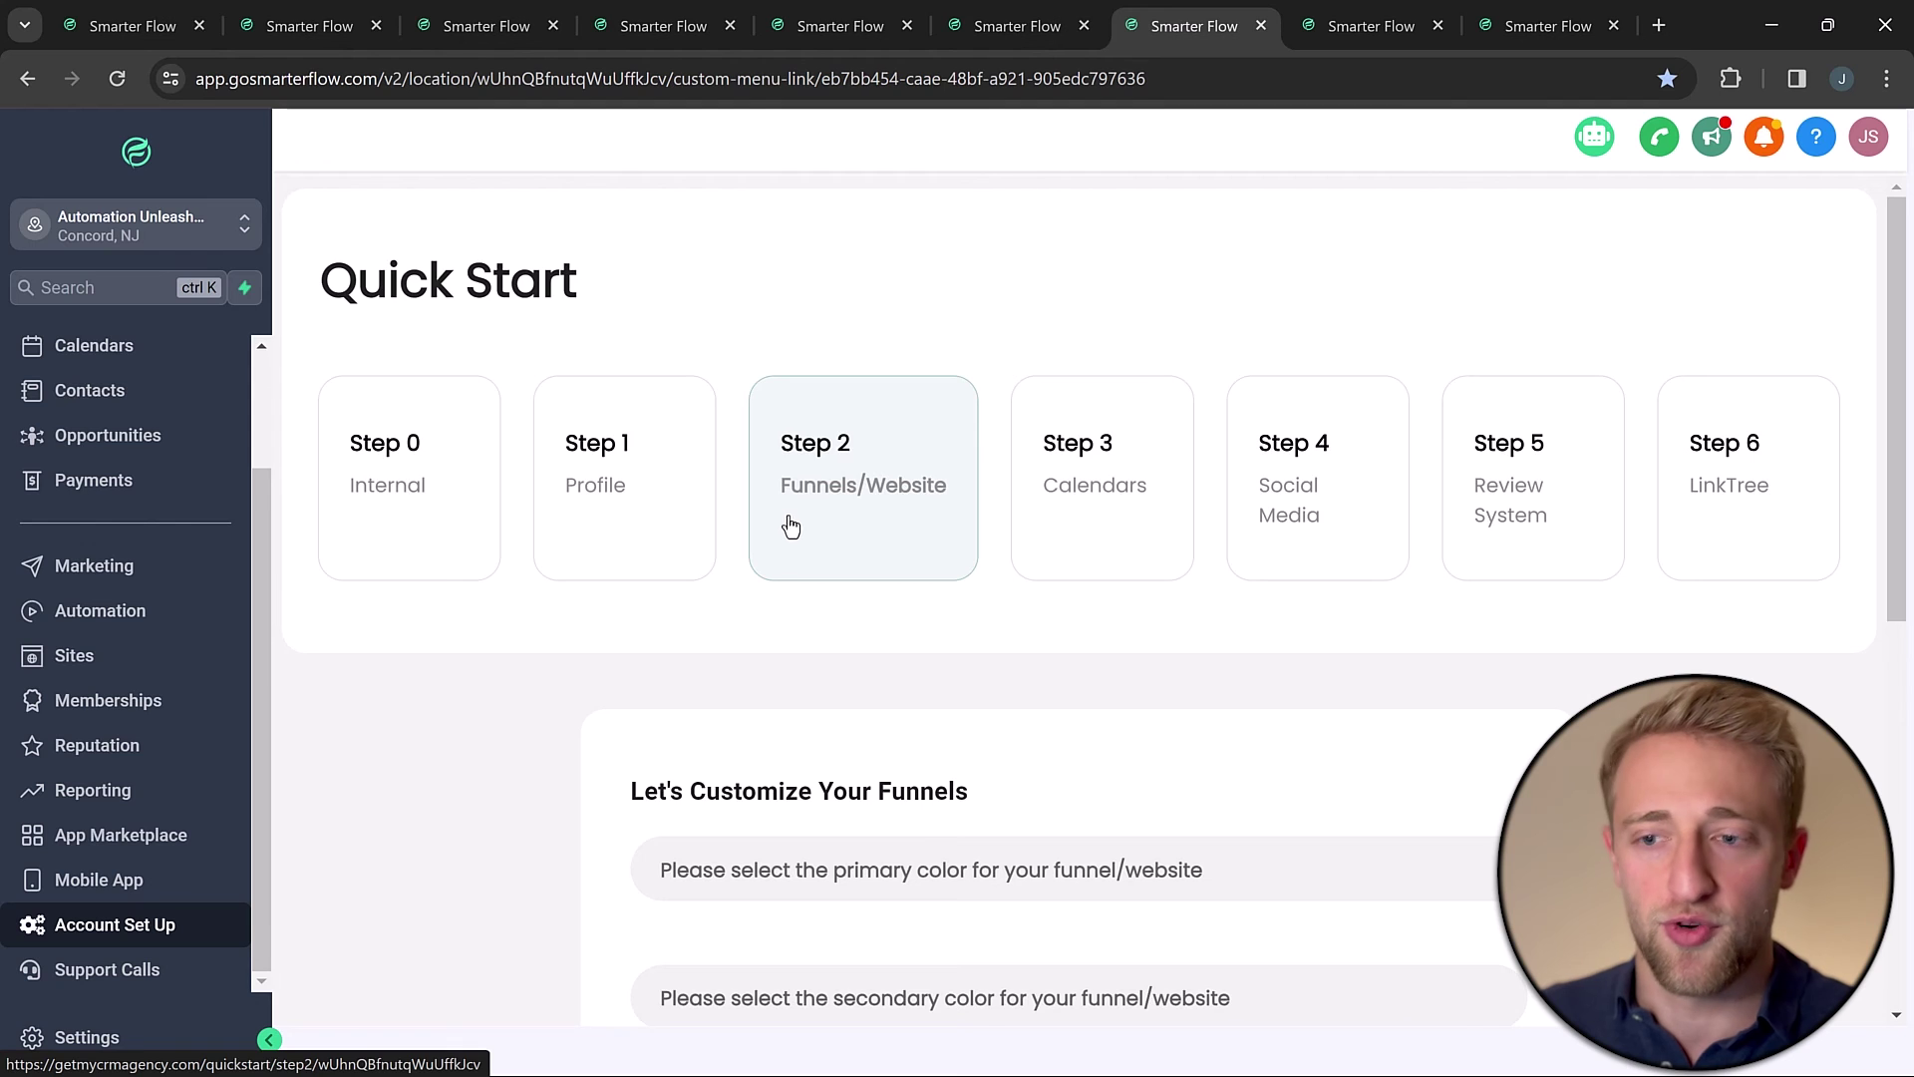
scroll(786, 539, down, 1)
scroll(788, 548, down, 2)
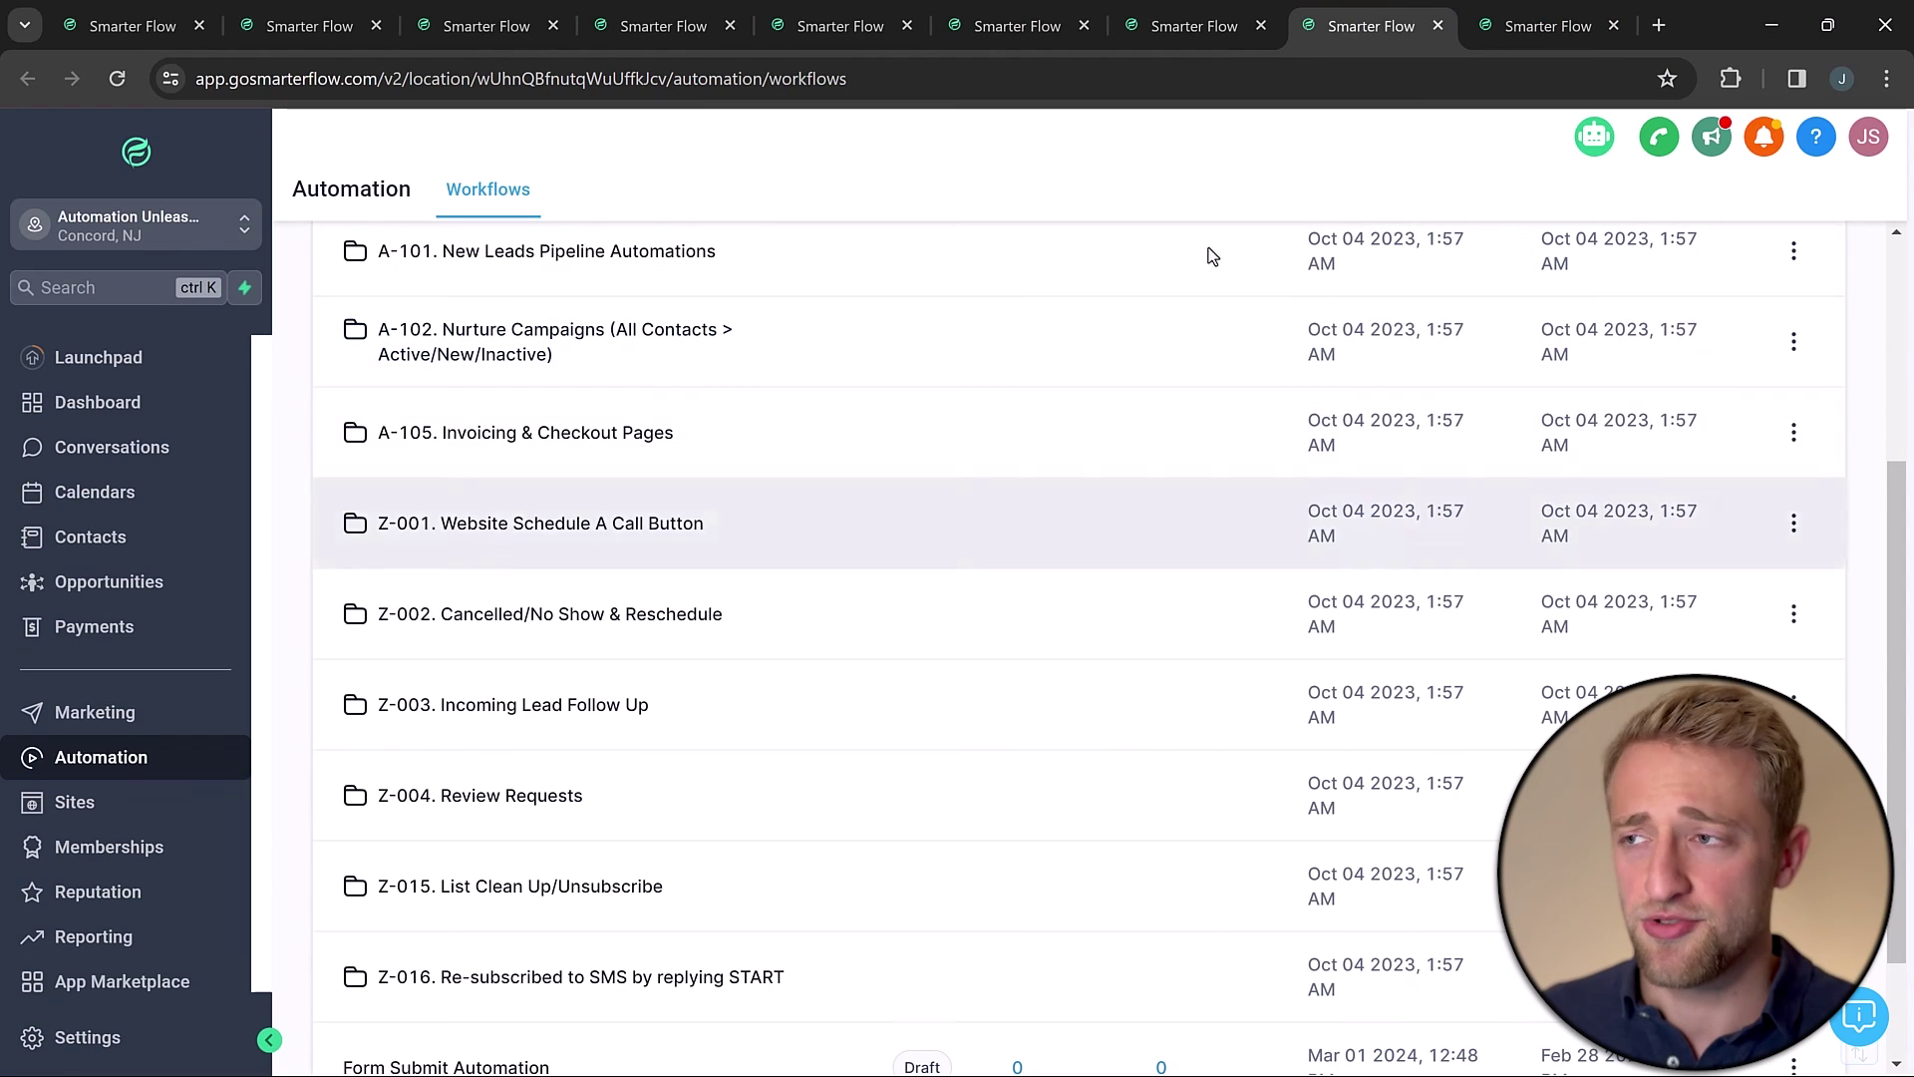
key(ctrl+Tab)
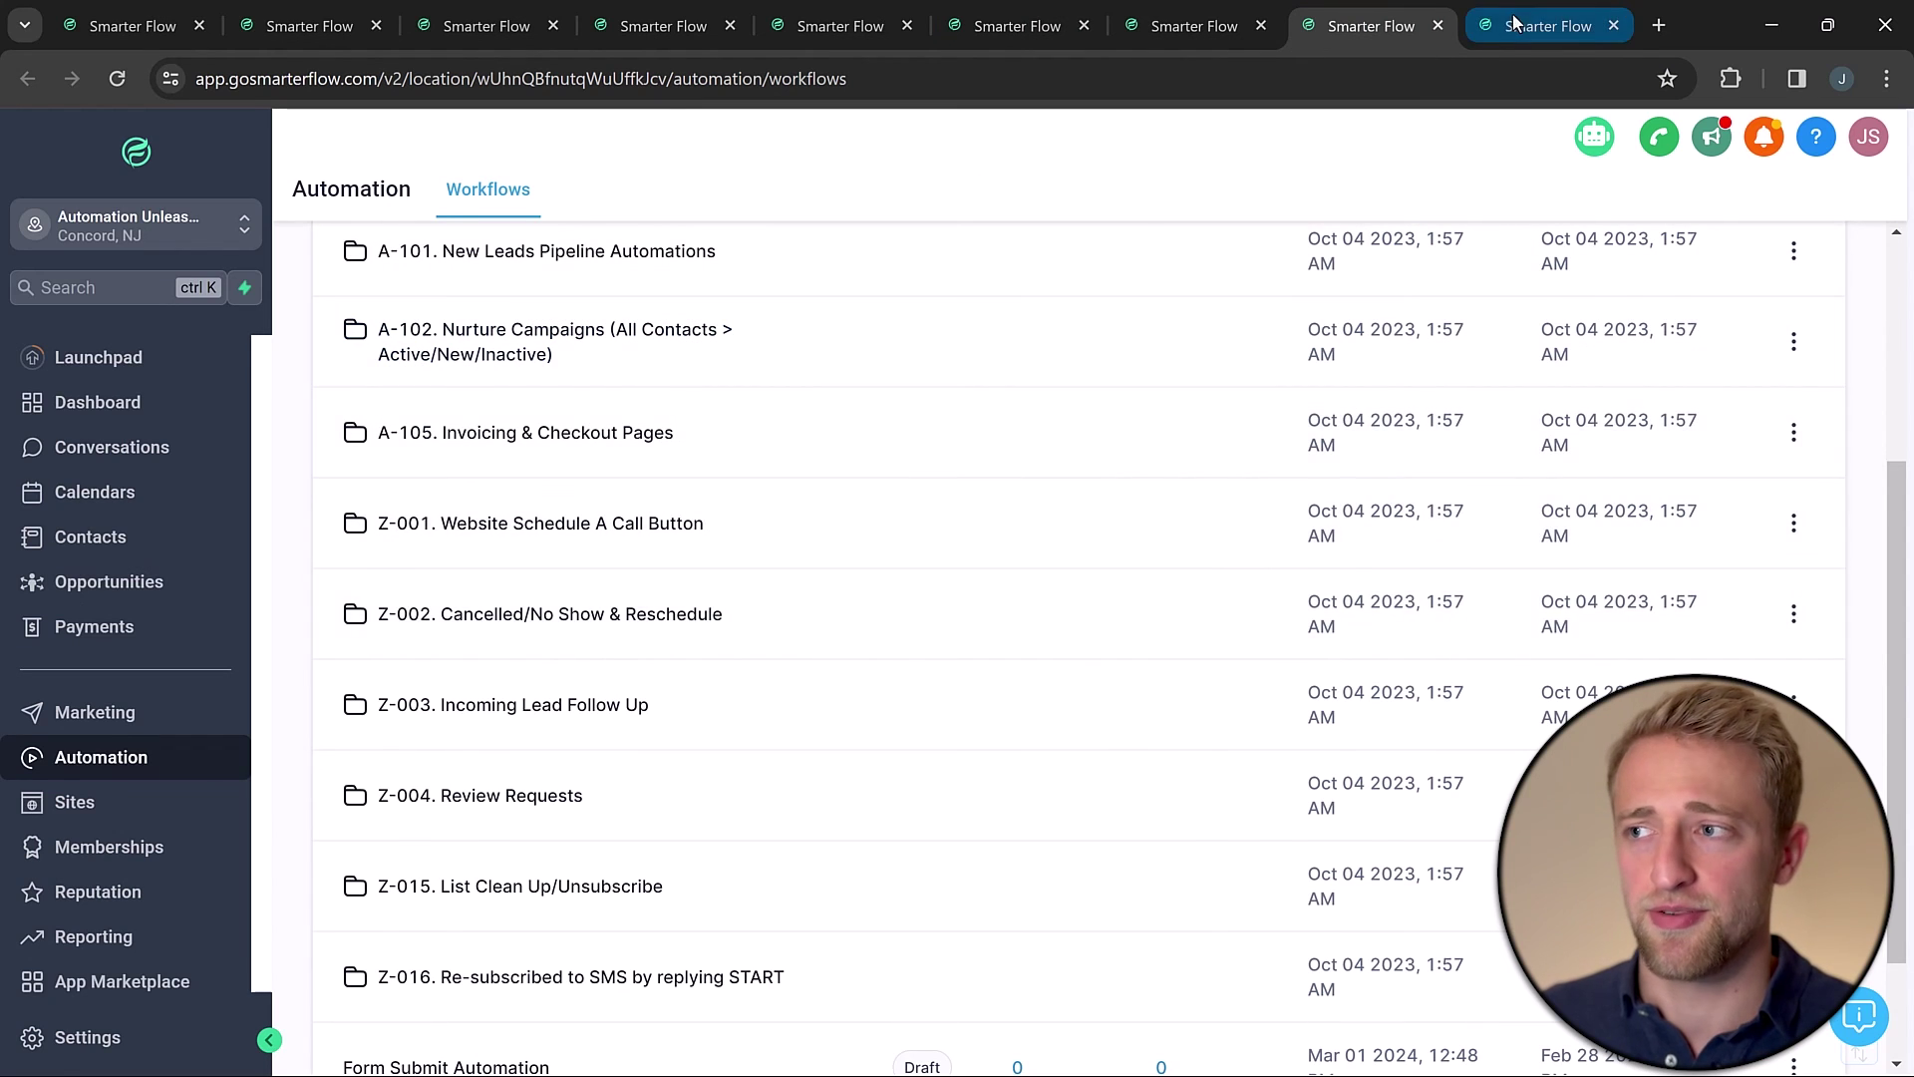